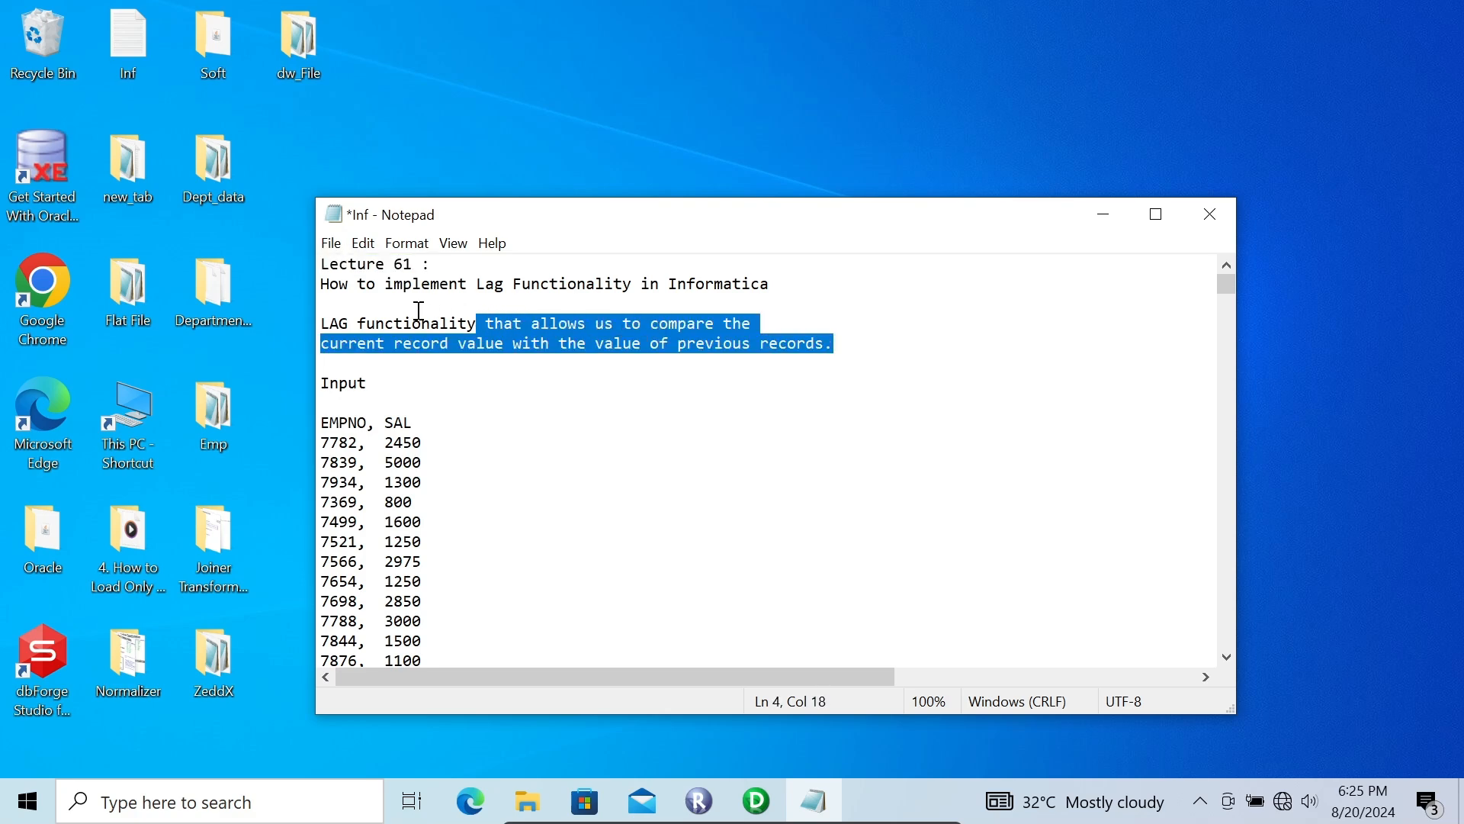
Step: Review the lag functionality notes, comparing the sample EMPNO and SAL input with the expected output containing NEW_SAL
{"action": "left_click", "coordinate": [482, 298]}
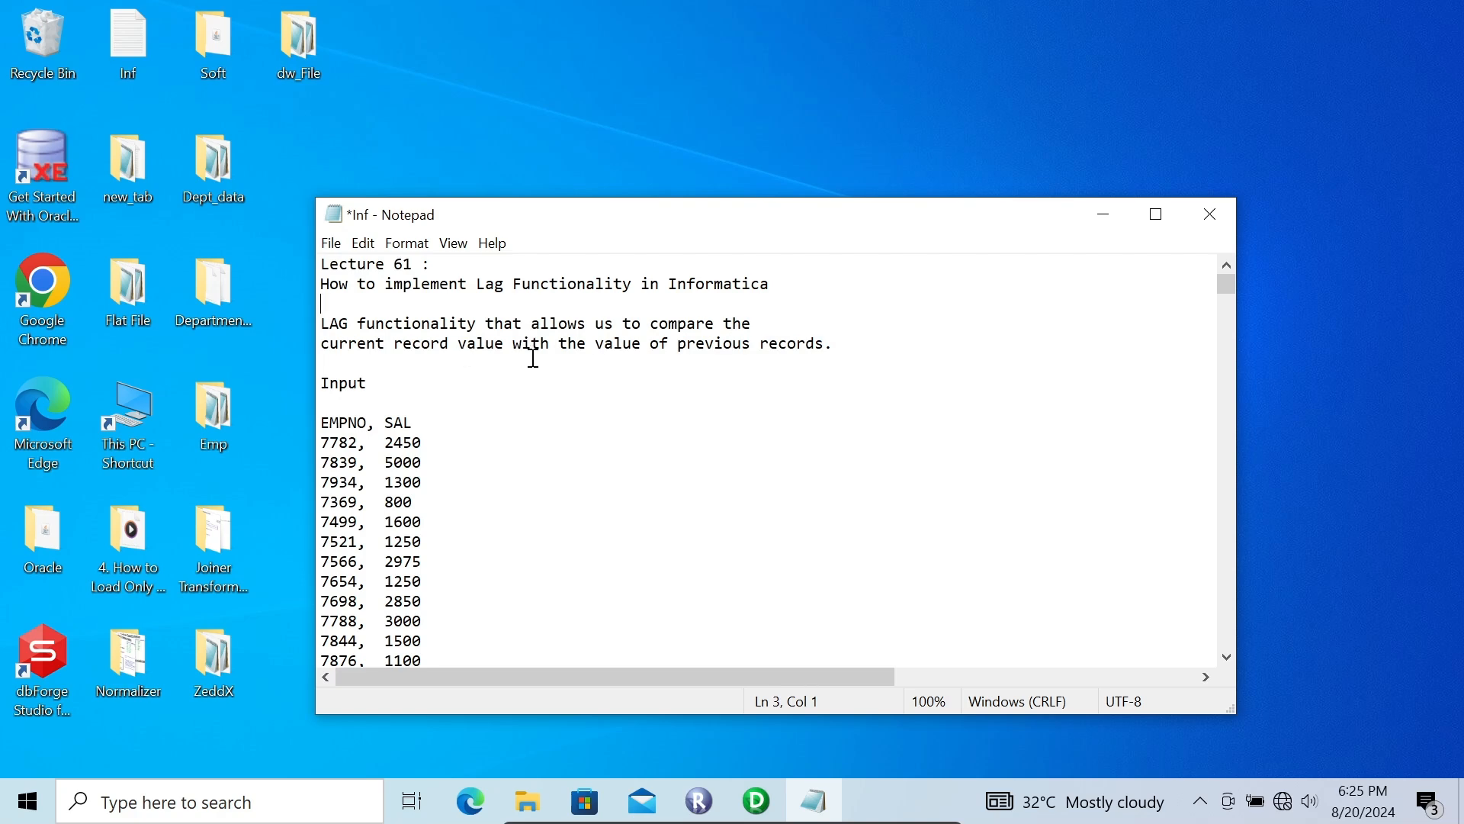
{"action": "left_click", "coordinate": [1157, 218]}
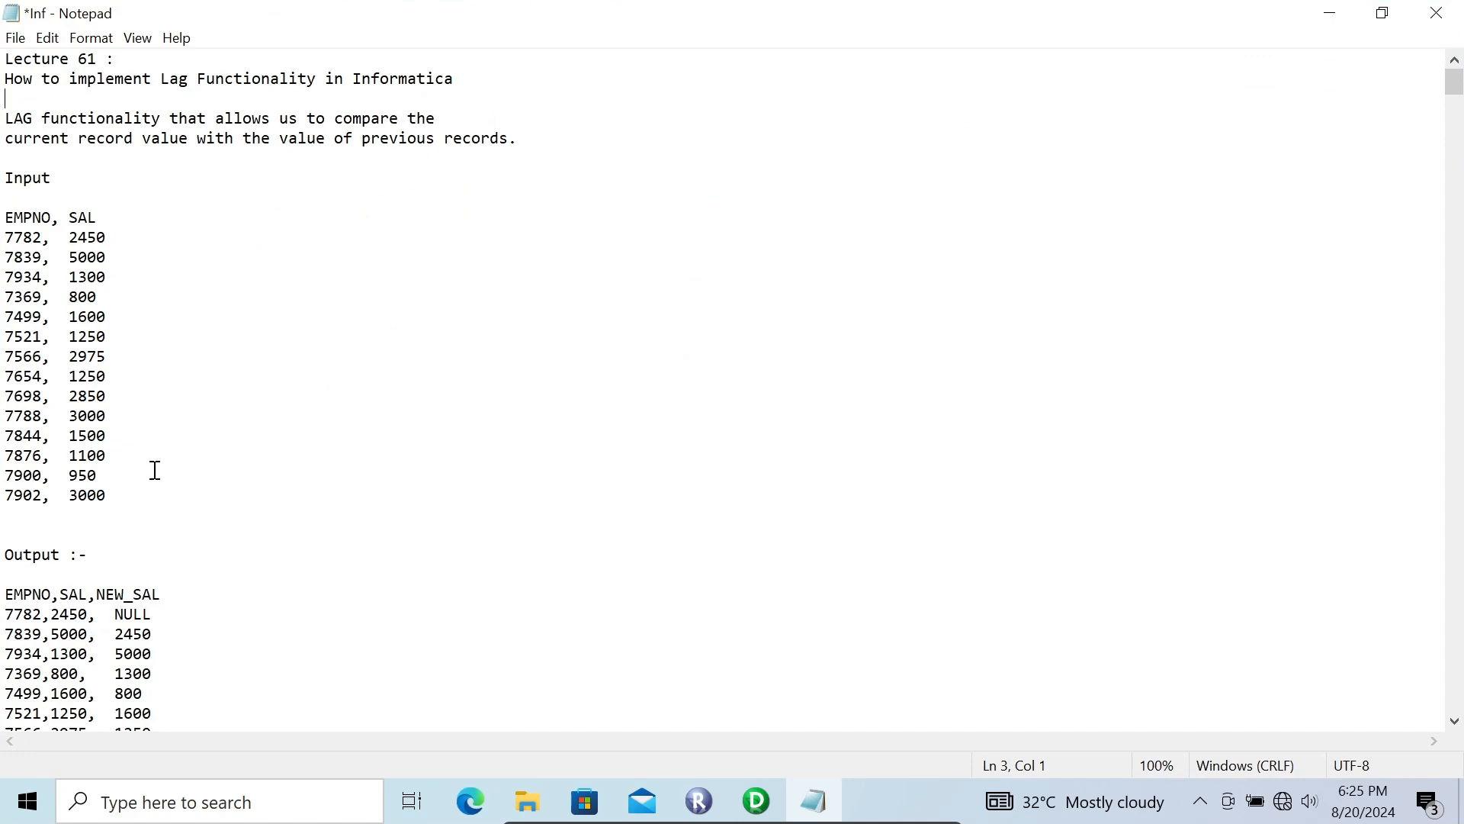
{"action": "left_click_drag", "start_coordinate": [120, 489], "coordinate": [4, 197]}
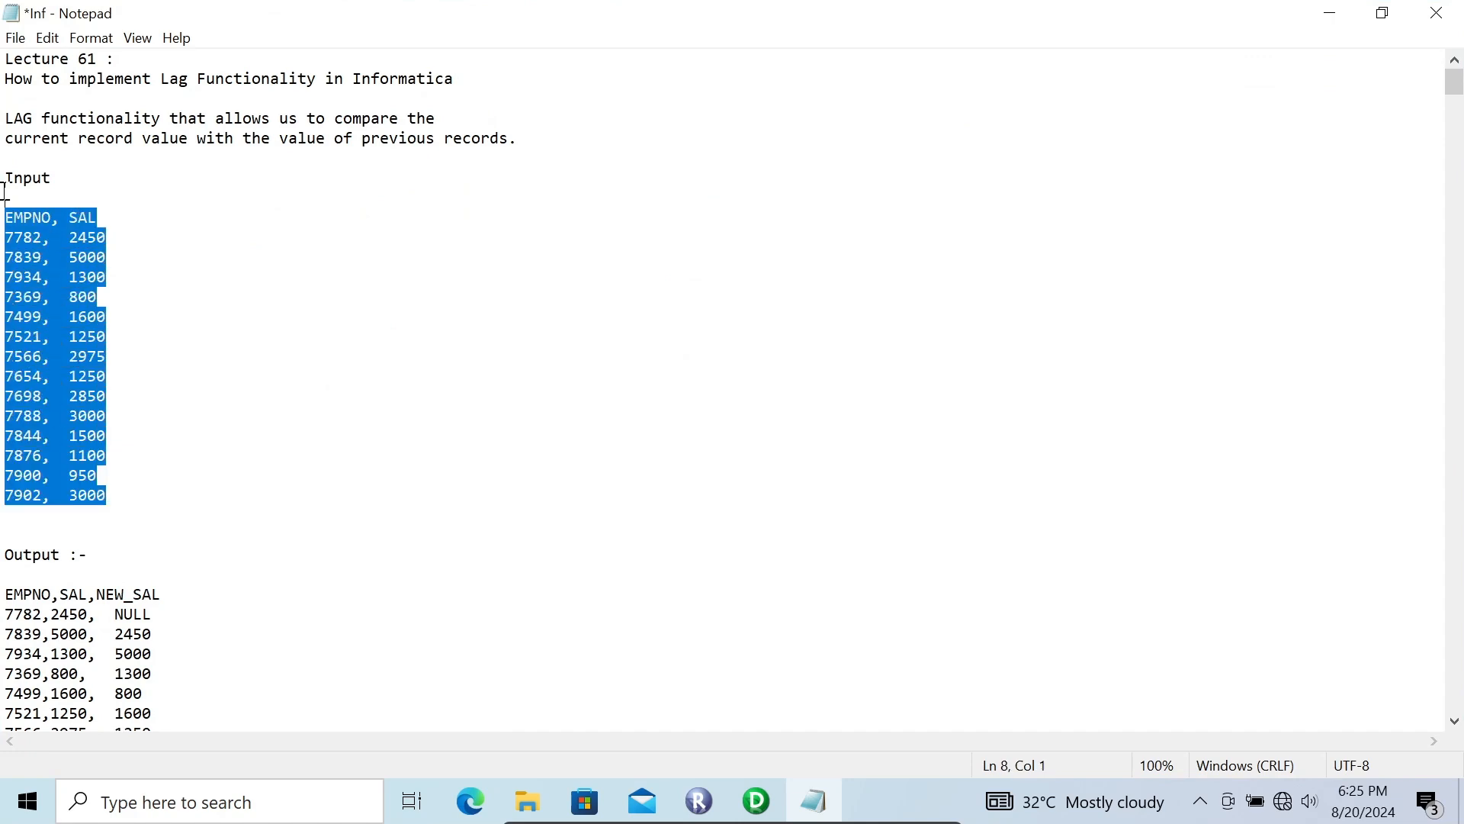
{"action": "left_click", "coordinate": [236, 441]}
{"action": "left_click", "coordinate": [19, 530]}
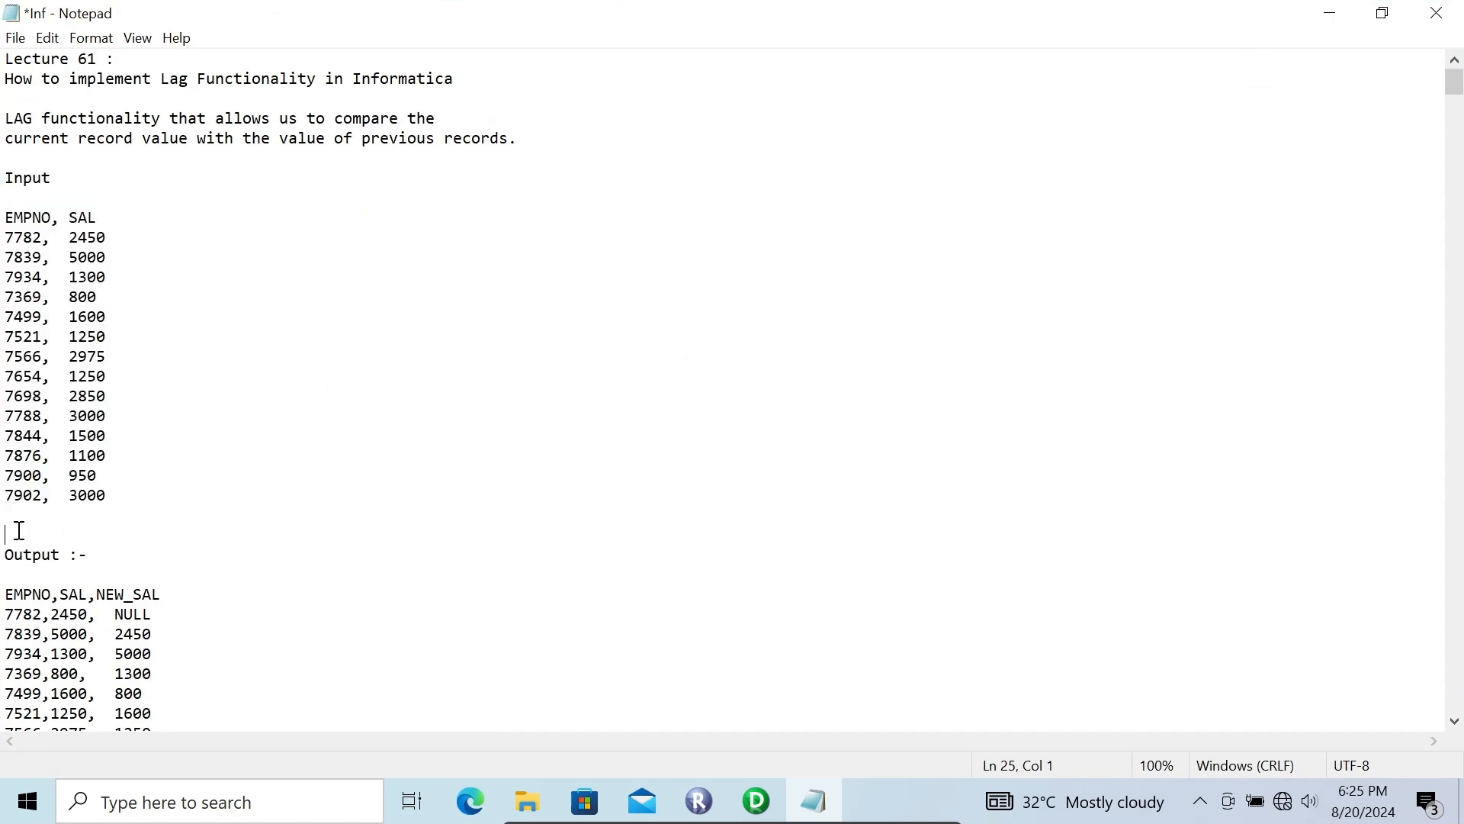
{"action": "key", "text": "Down"}
{"action": "key", "text": "Down"}
{"action": "key", "text": "Down"}
{"action": "key", "text": "Down"}
{"action": "key", "text": "Down"}
{"action": "key", "text": "Down"}
{"action": "key", "text": "Down"}
{"action": "key", "text": "Down"}
{"action": "key", "text": "Down"}
{"action": "key", "text": "Down"}
{"action": "key", "text": "Down"}
{"action": "key", "text": "Down"}
{"action": "key", "text": "Down"}
{"action": "key", "text": "Down"}
{"action": "key", "text": "Down"}
{"action": "key", "text": "Down"}
{"action": "key", "text": "Down"}
{"action": "key", "text": "Down"}
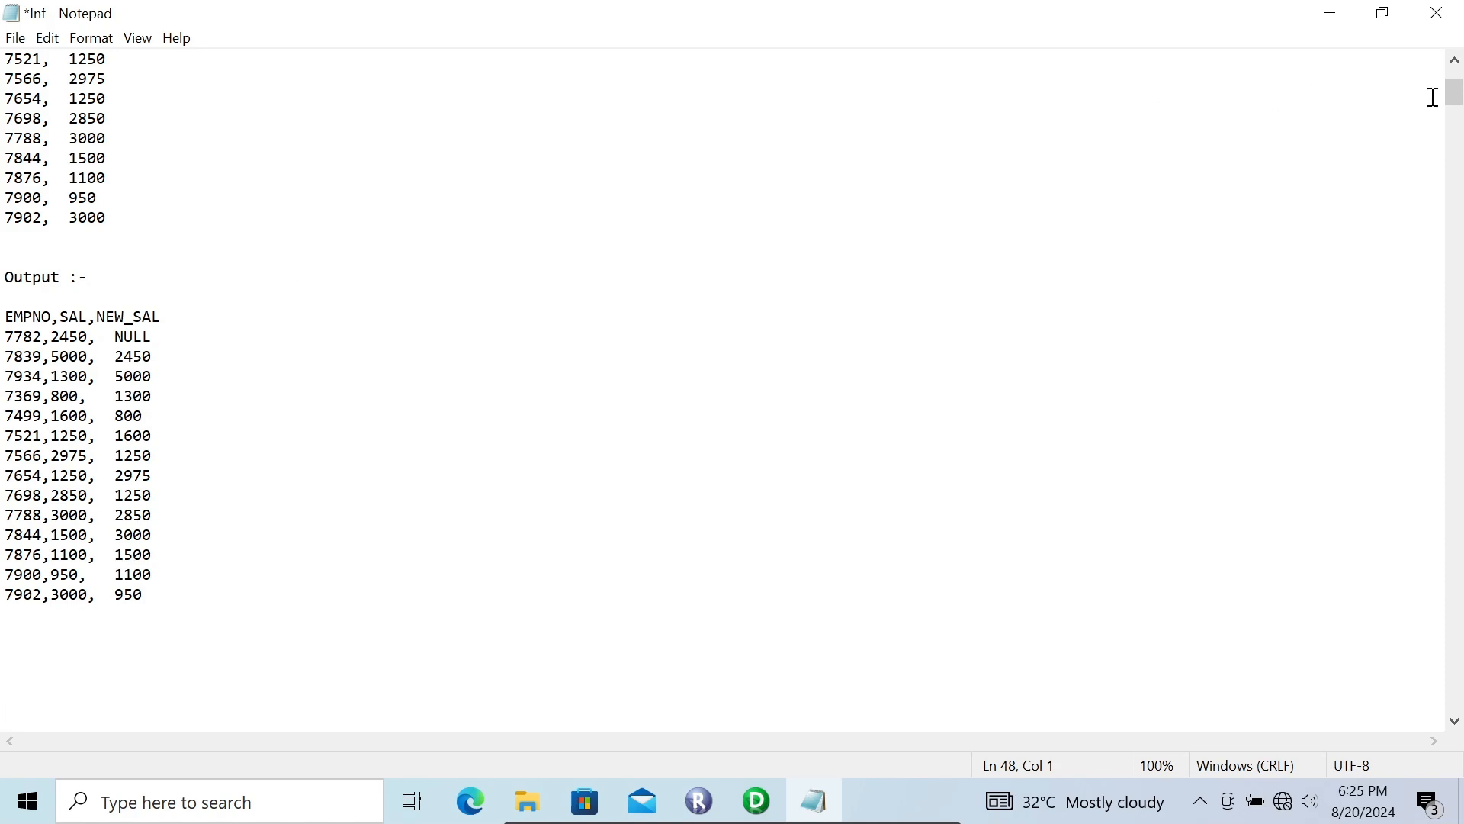
{"action": "left_click", "coordinate": [1455, 63]}
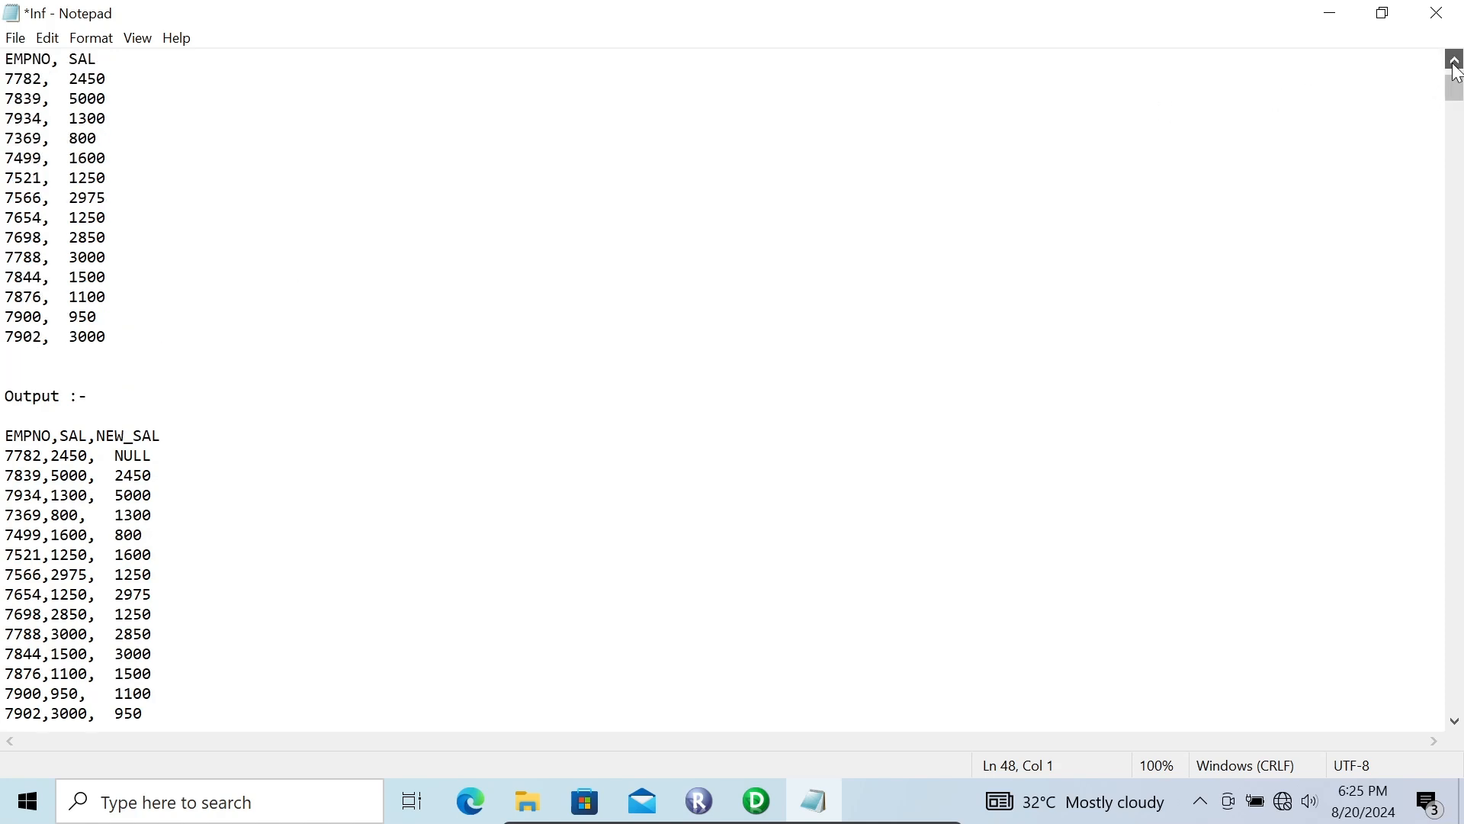
{"action": "left_click", "coordinate": [1455, 64]}
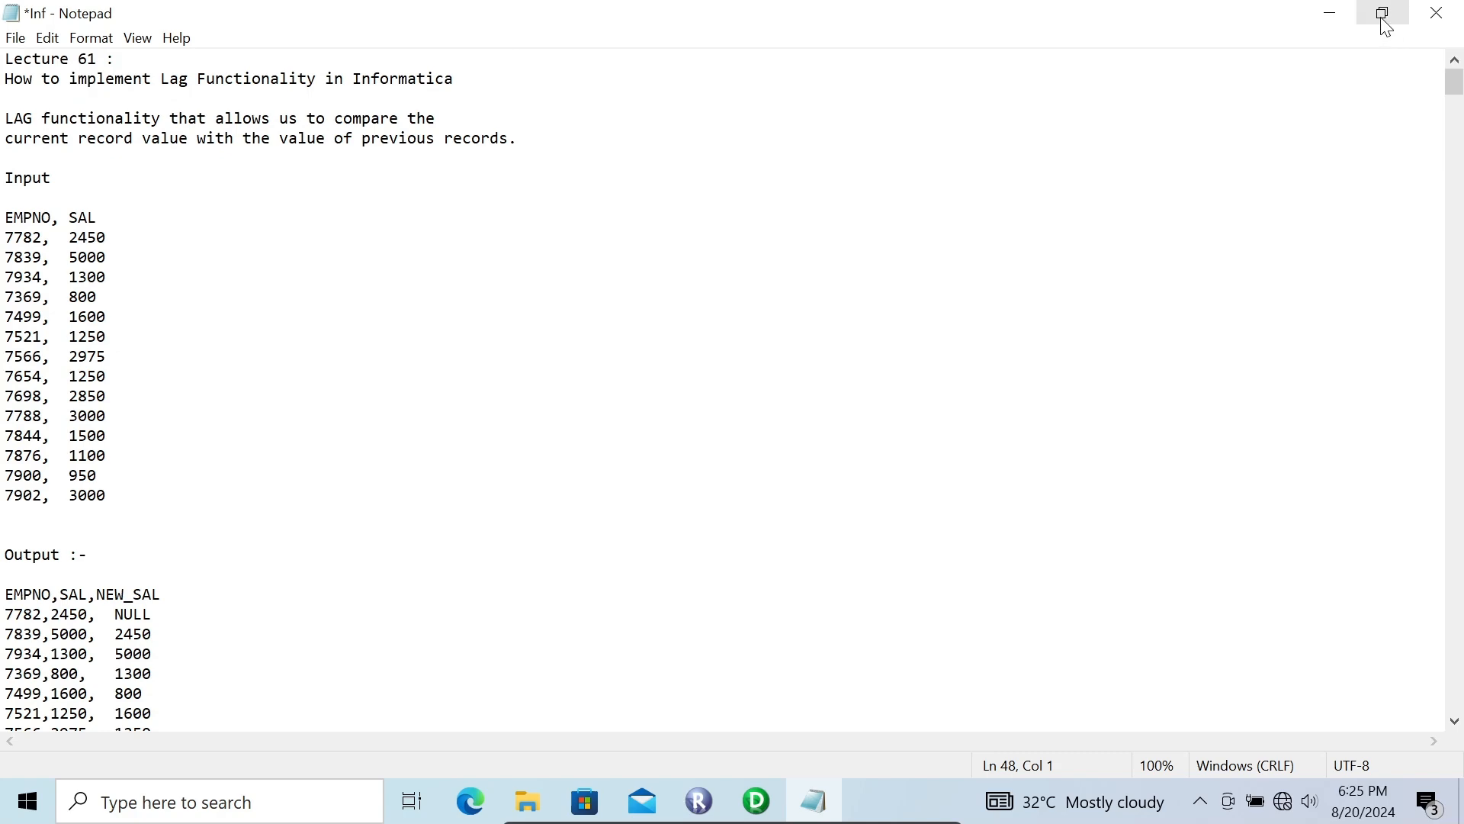
{"action": "left_click", "coordinate": [1342, 15]}
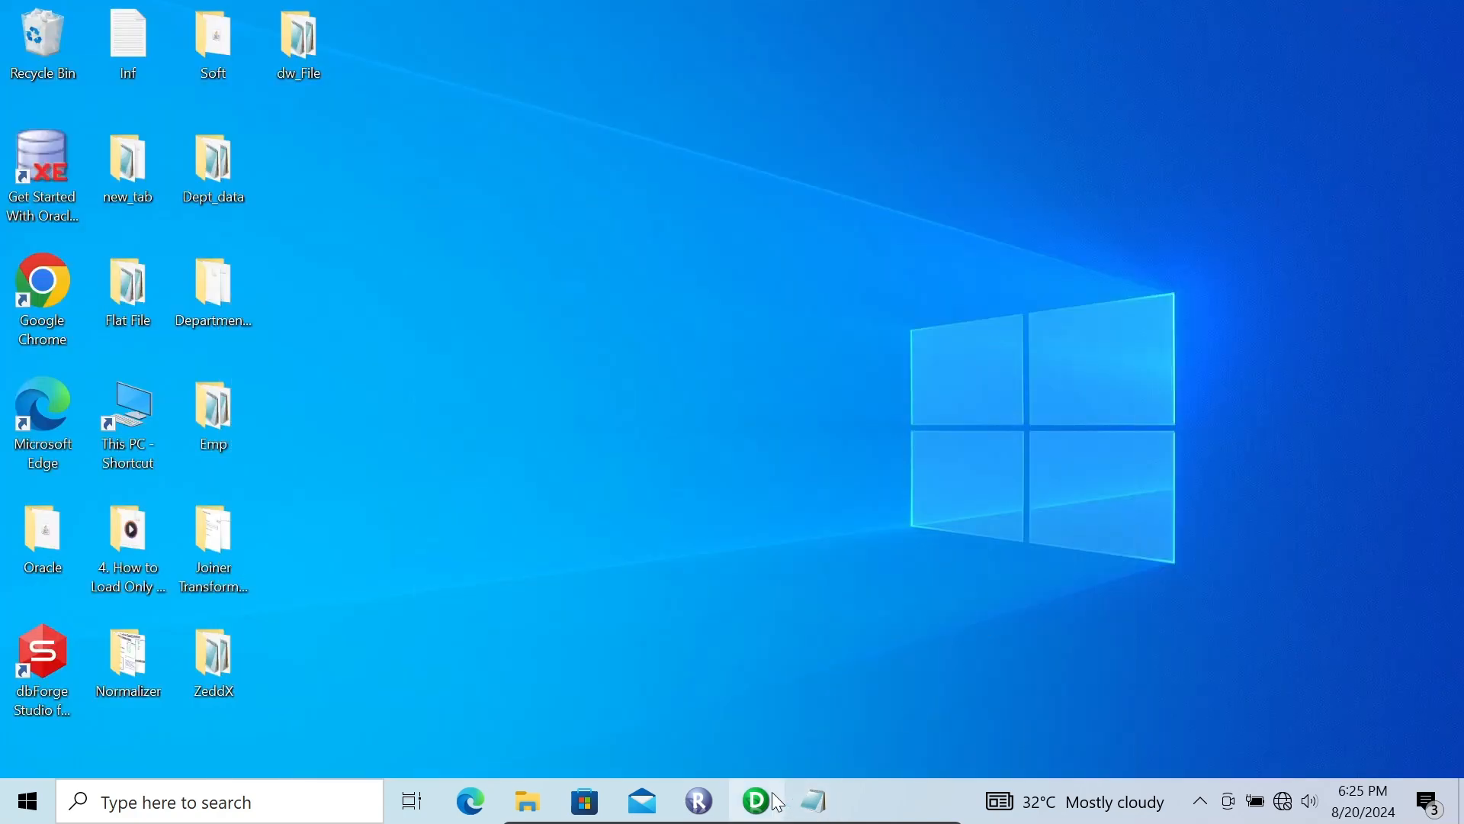
Step: Switch to Informatica PowerCenter Designer and create a mapping named m_lag_functionality
{"action": "left_click", "coordinate": [776, 800]}
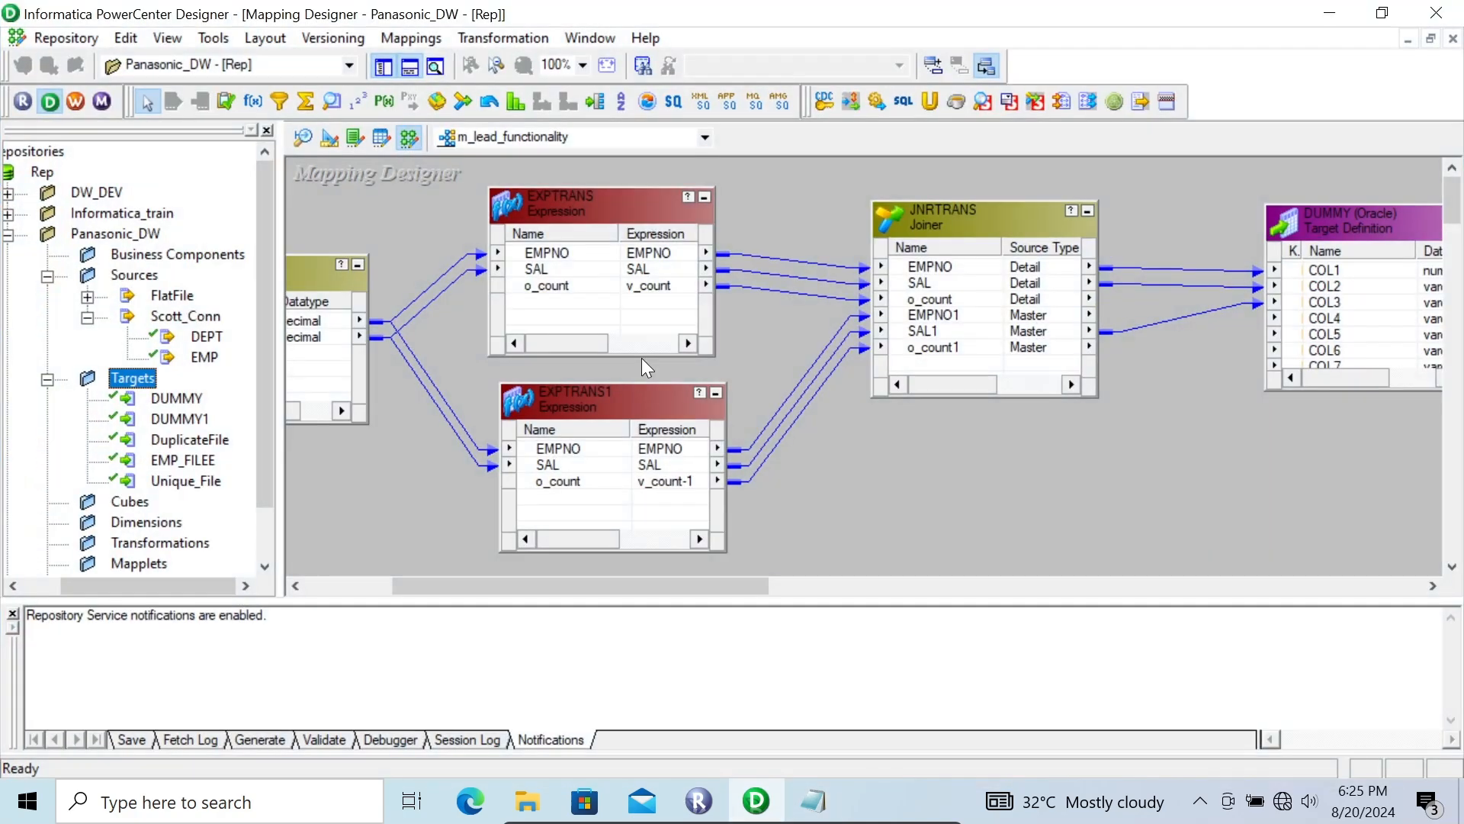
{"action": "left_click", "coordinate": [411, 38]}
{"action": "left_click", "coordinate": [419, 62]}
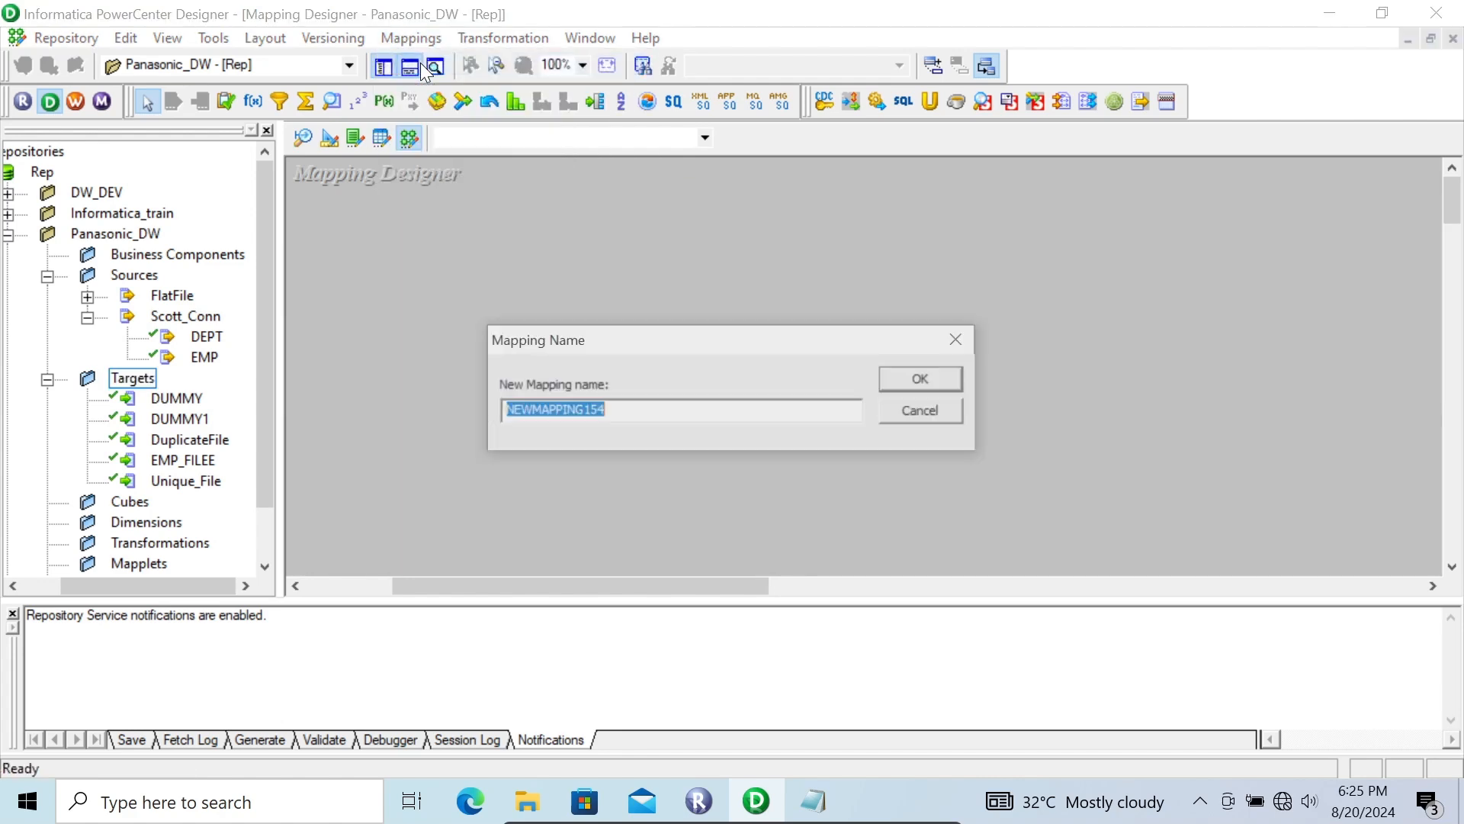
{"action": "type", "text": "m_lag_function"}
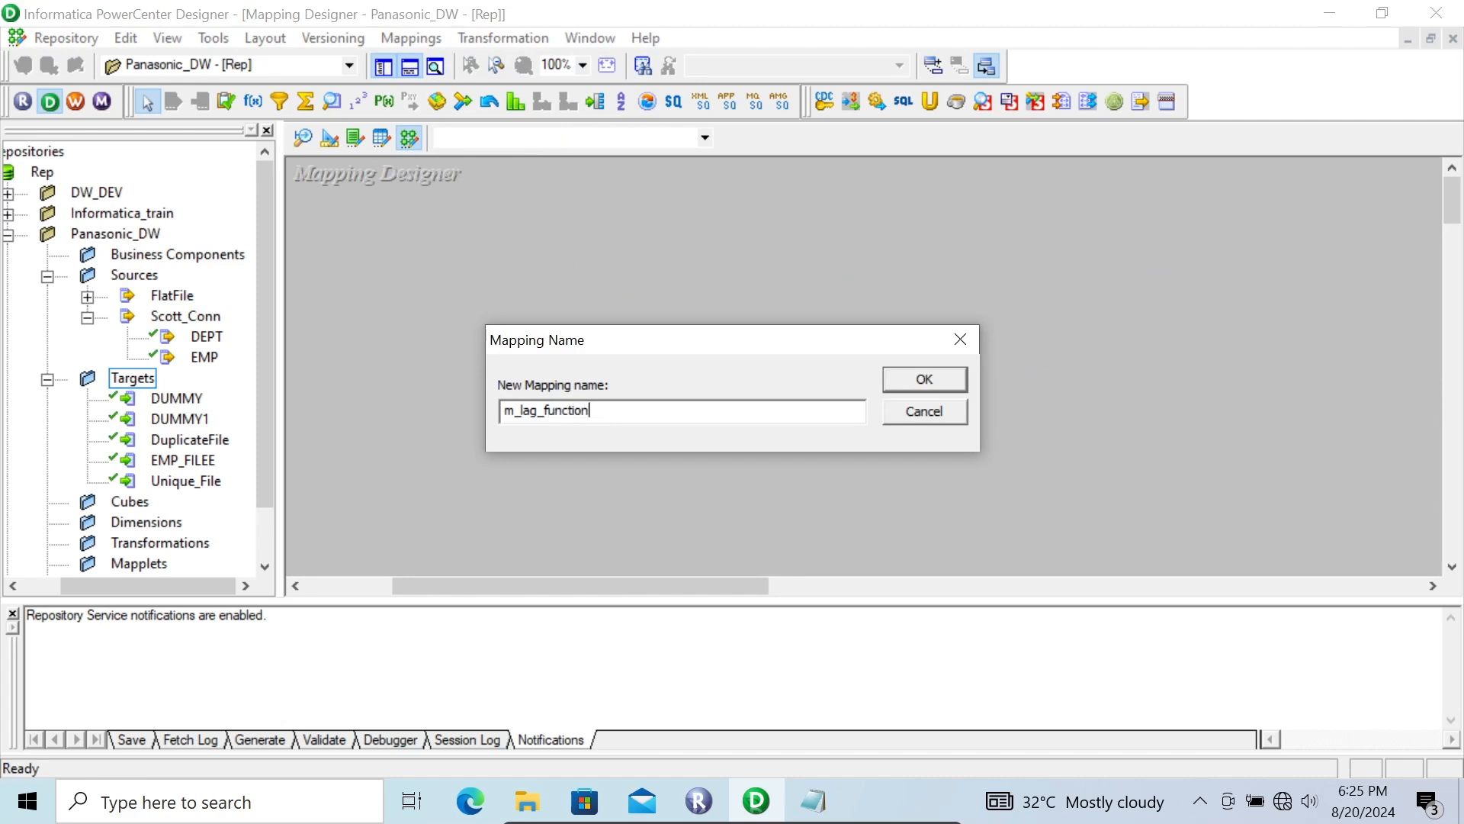
{"action": "type", "text": "ality"}
{"action": "key", "text": "Return"}
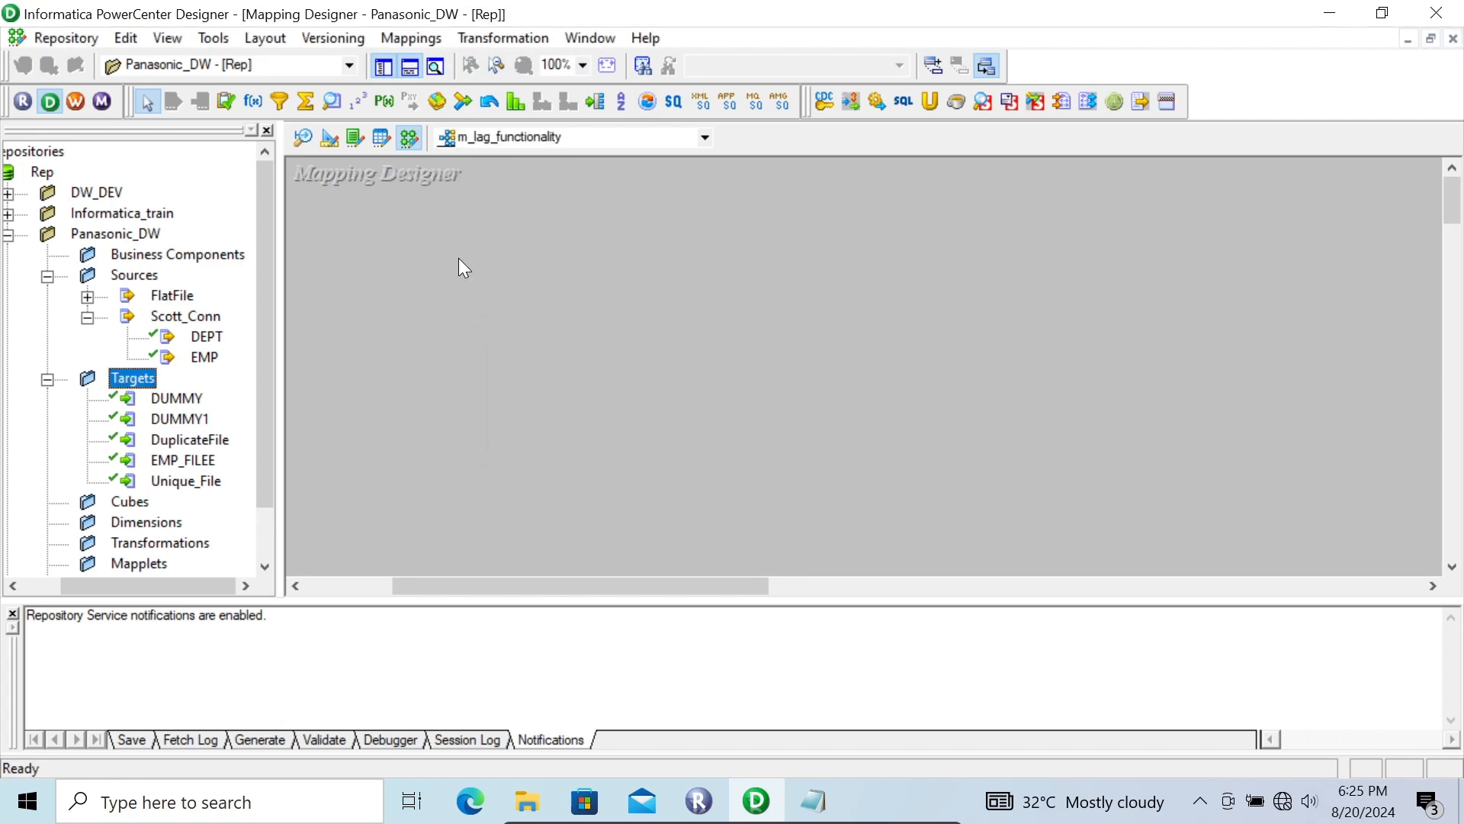
Step: Add the EMP source from Scott_Conn to the mapping workspace
{"action": "left_click", "coordinate": [189, 356]}
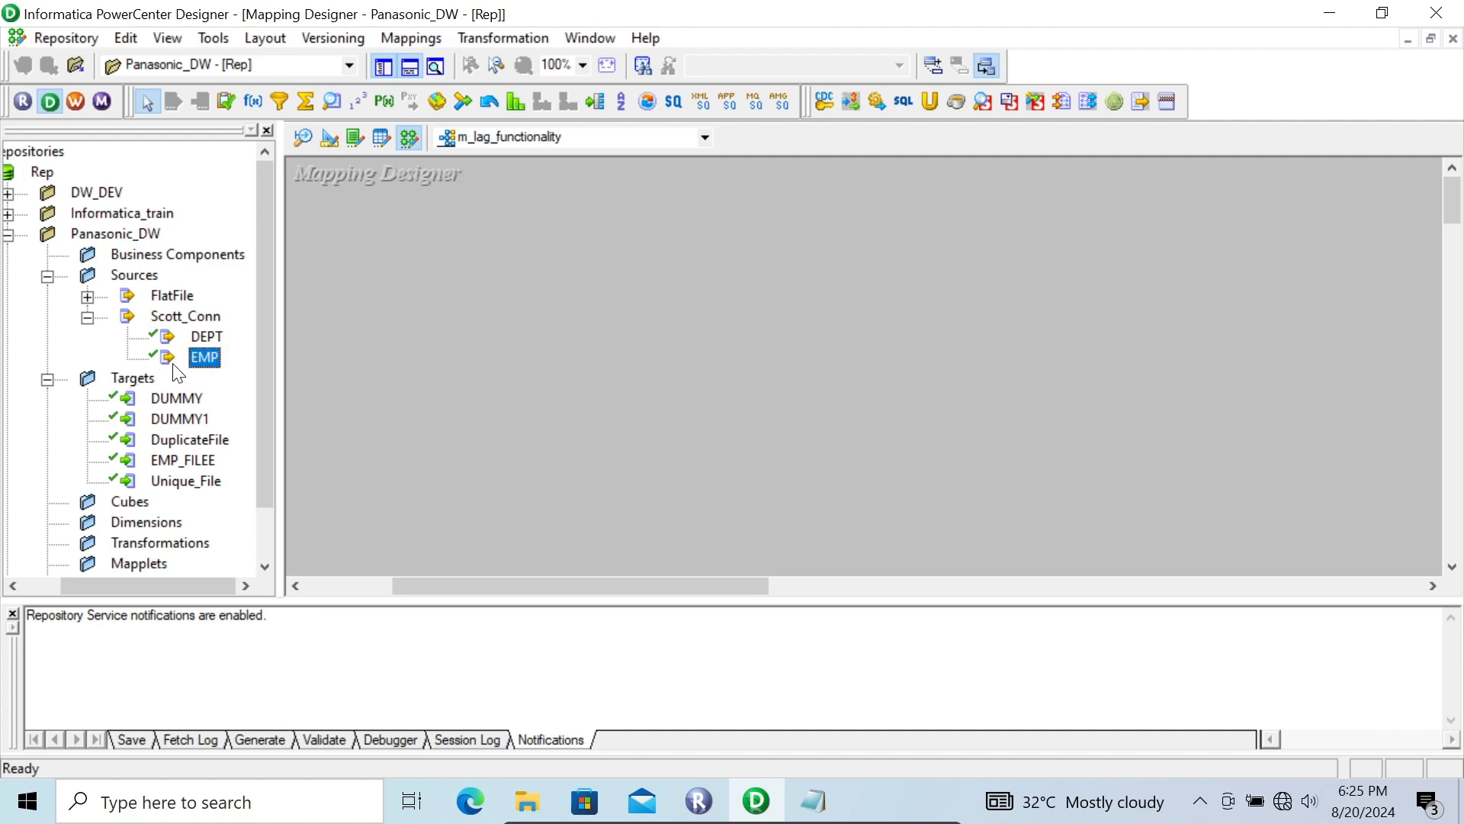
{"action": "left_click_drag", "start_coordinate": [193, 355], "coordinate": [332, 205]}
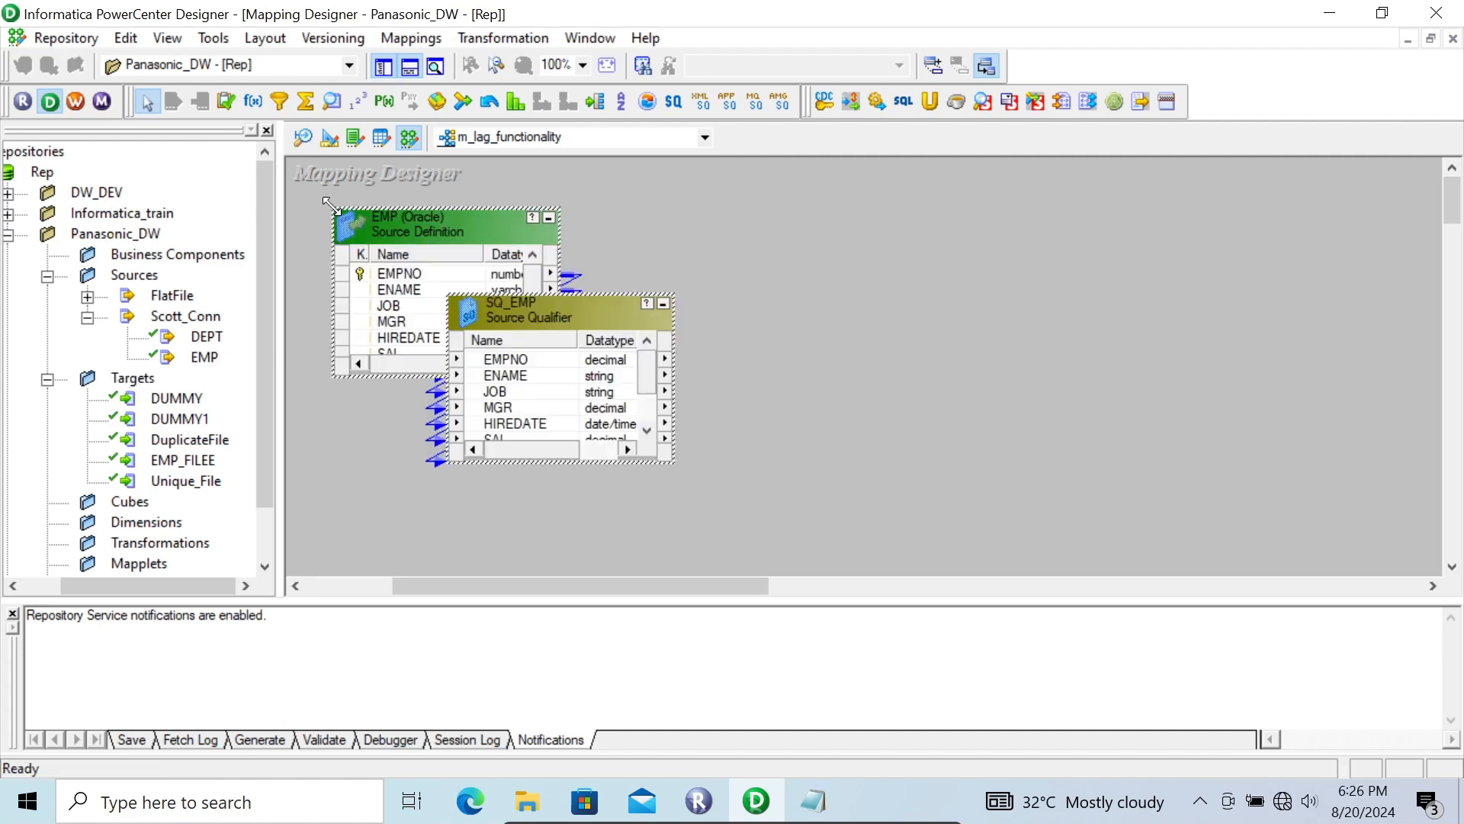
Step: Delete the ENAME, JOB, MGR, HIREDATE, COMM and DEPTNO ports from the SQ_EMP source qualifier, keeping only EMPNO and SAL
{"action": "double_click", "coordinate": [531, 311]}
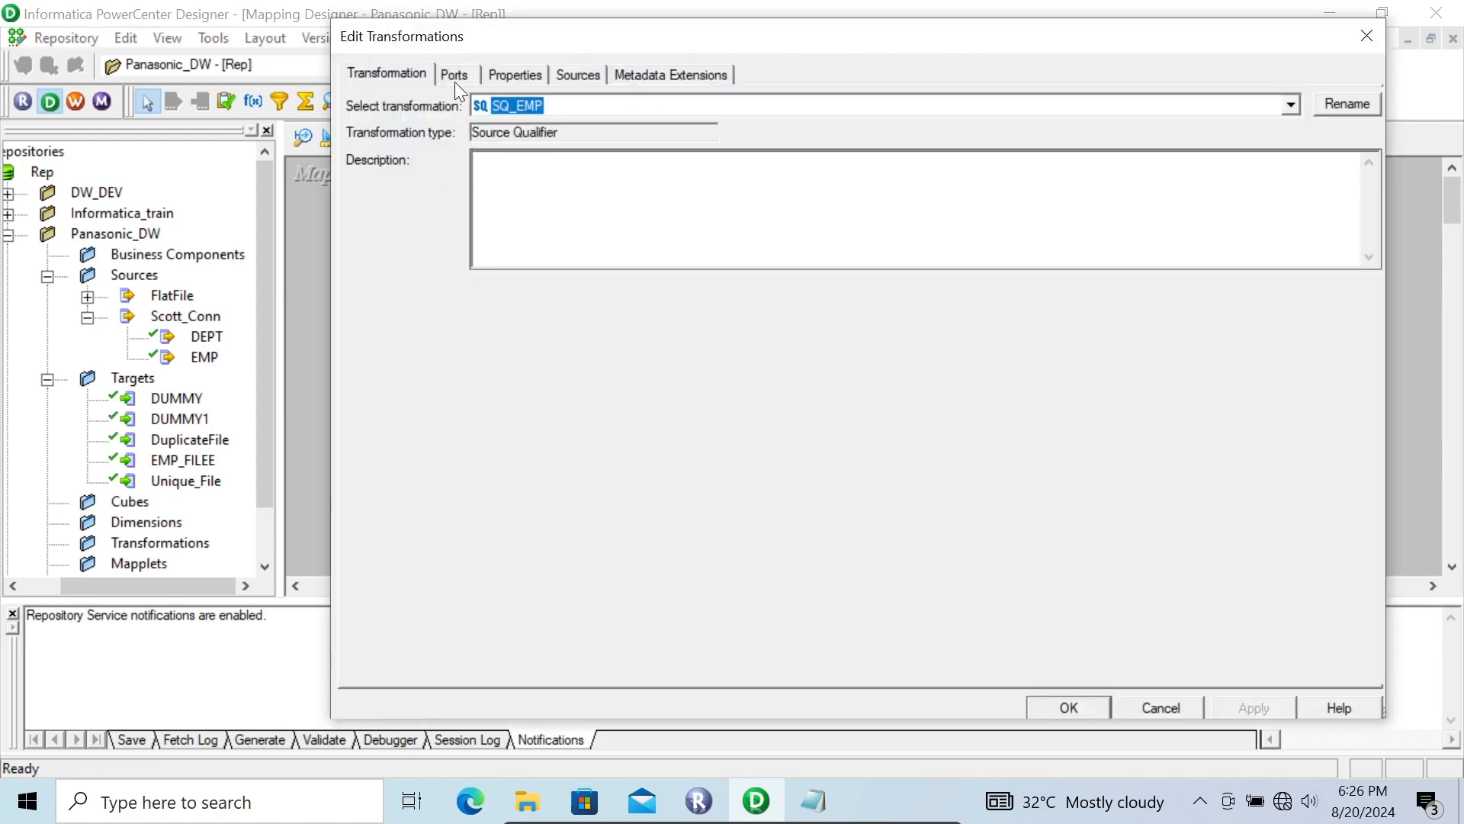
{"action": "left_click", "coordinate": [454, 77]}
{"action": "left_click", "coordinate": [460, 201]}
{"action": "left_click", "coordinate": [486, 263]}
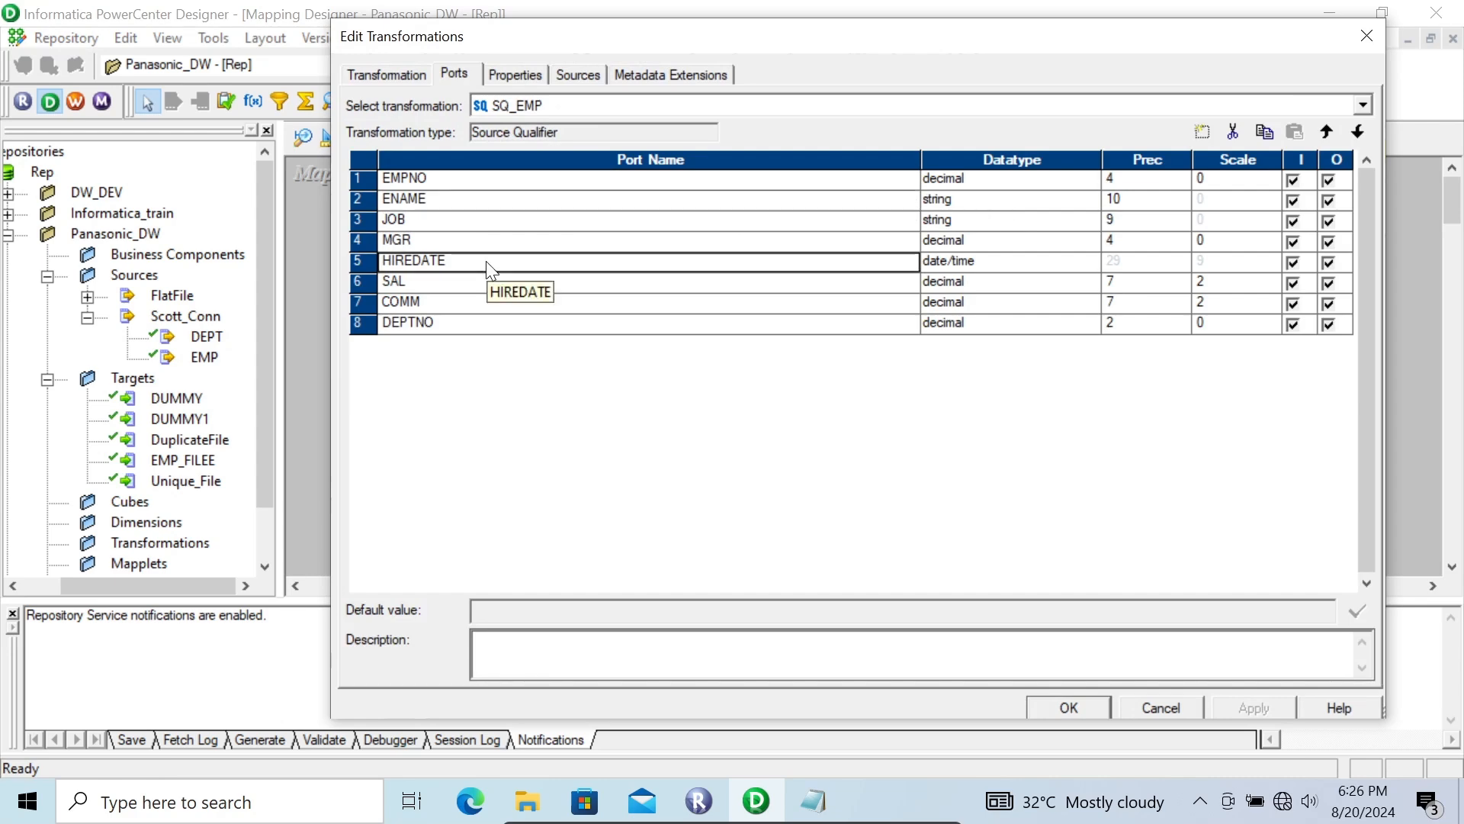
{"action": "left_click", "coordinate": [1235, 131]}
{"action": "left_click", "coordinate": [462, 204]}
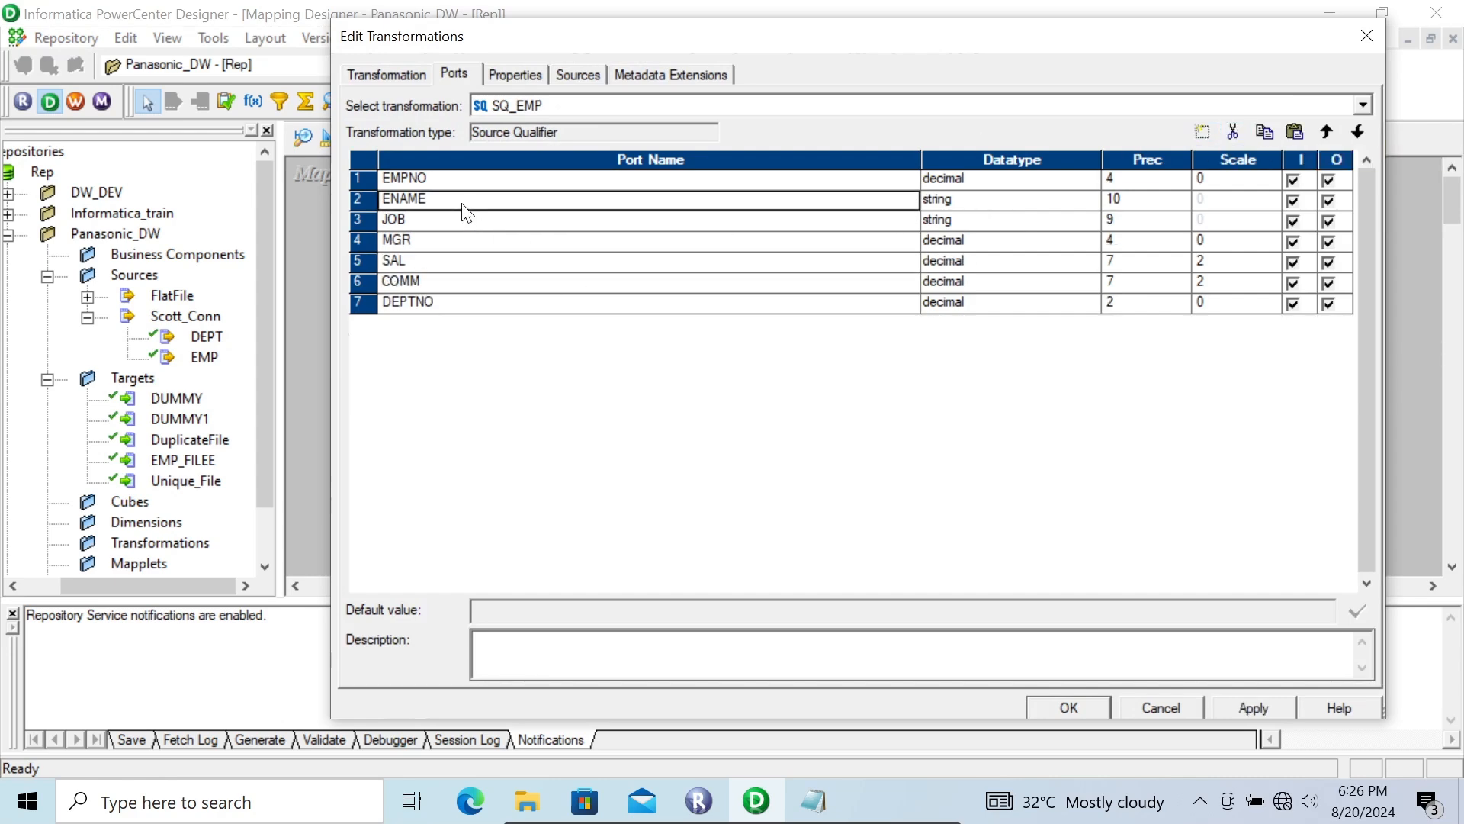
{"action": "left_click", "coordinate": [1233, 134]}
{"action": "left_click", "coordinate": [1233, 134]}
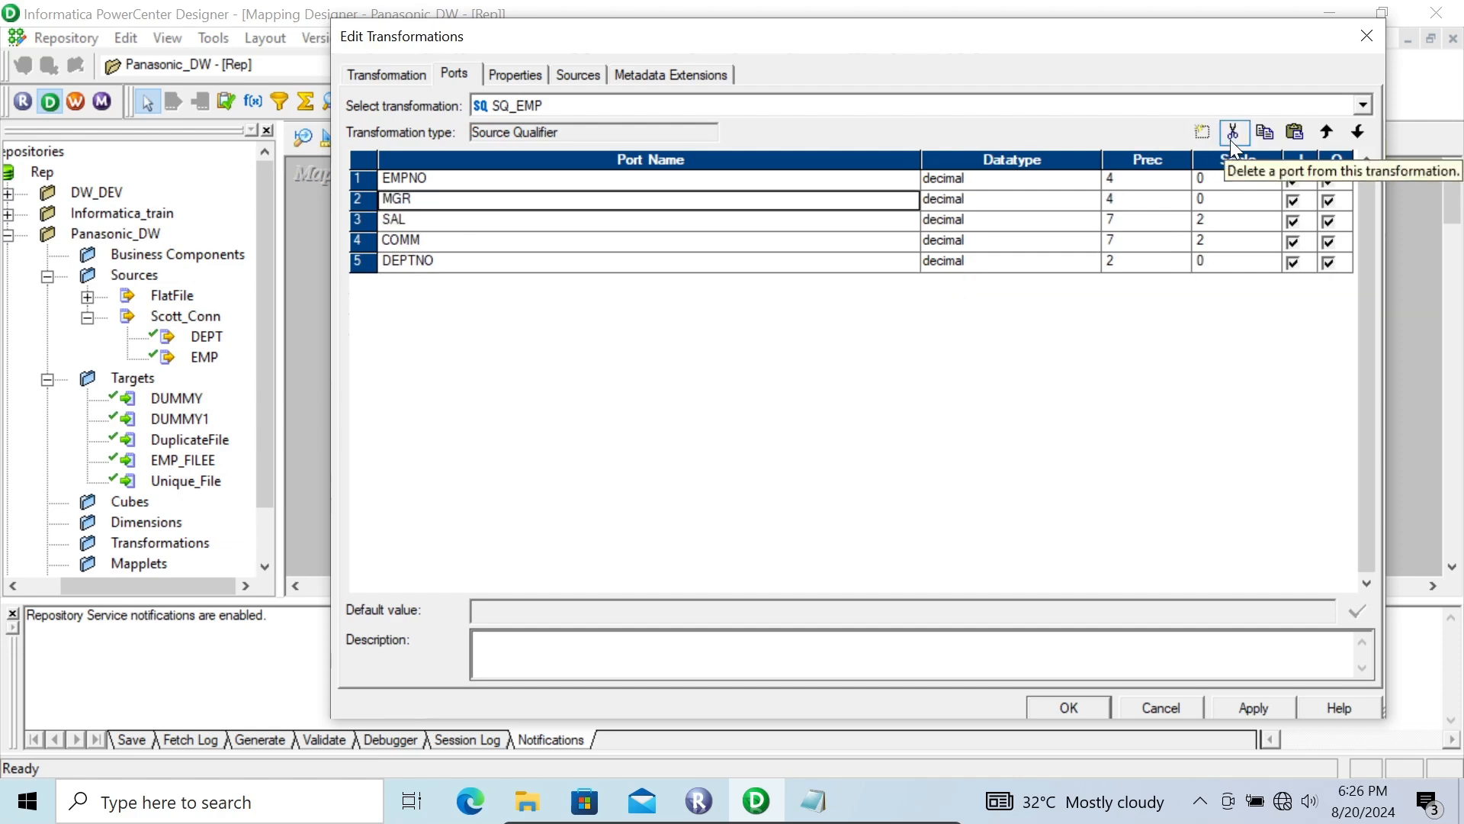
{"action": "left_click", "coordinate": [1233, 133]}
{"action": "left_click", "coordinate": [457, 221]}
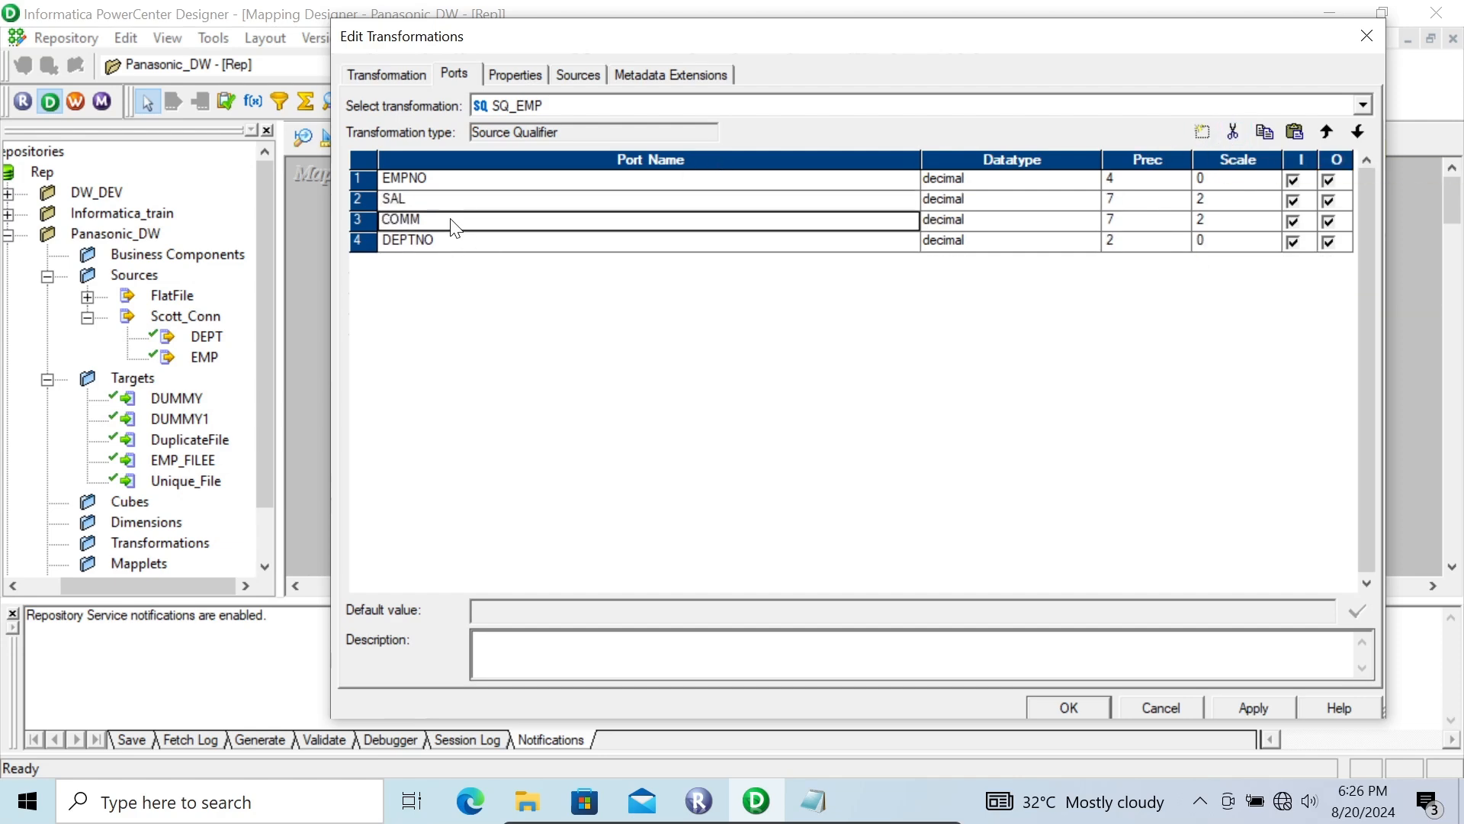
{"action": "left_click", "coordinate": [1233, 133]}
{"action": "left_click", "coordinate": [1233, 133]}
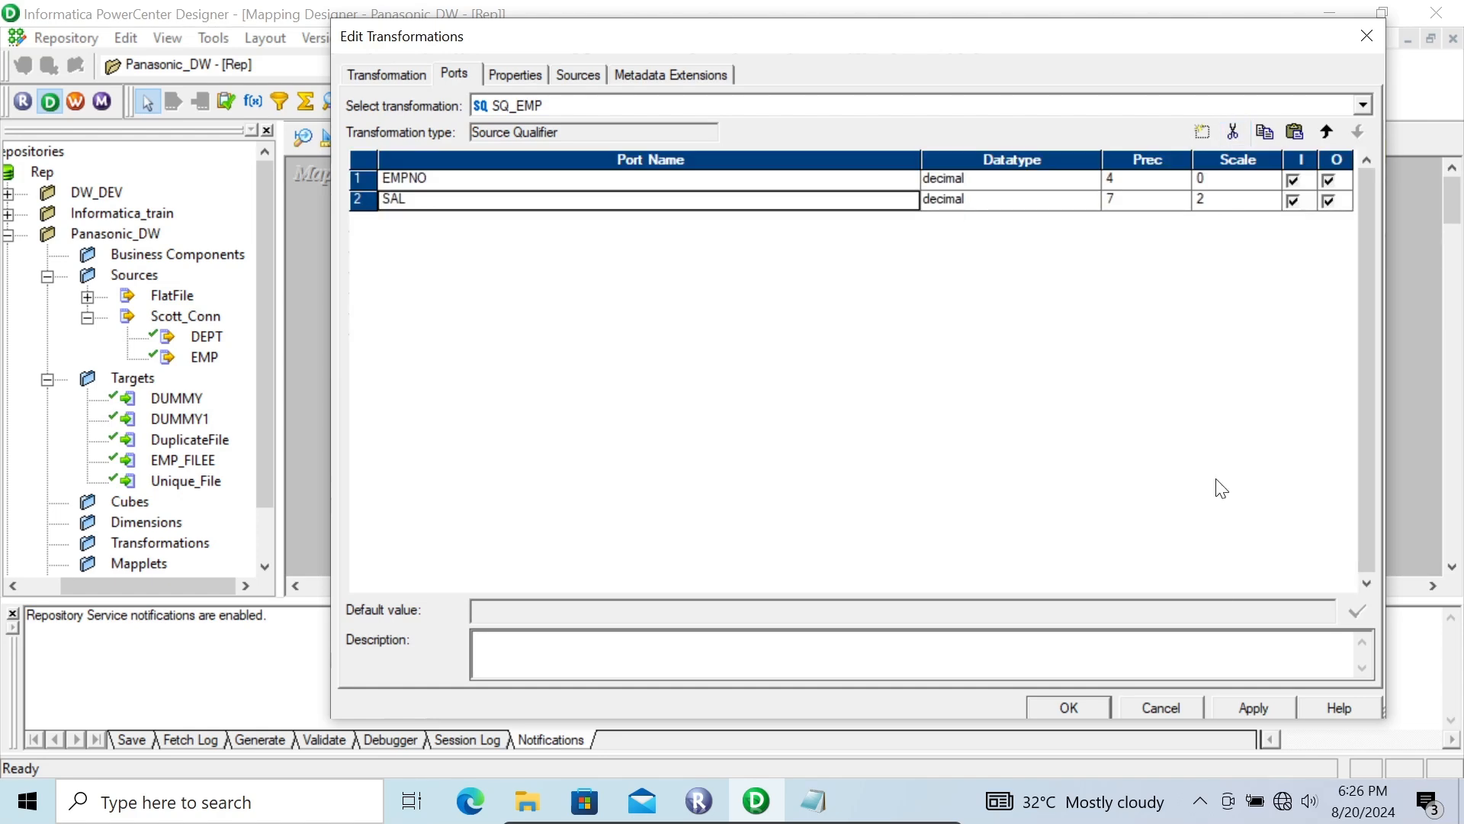
{"action": "left_click", "coordinate": [1251, 708]}
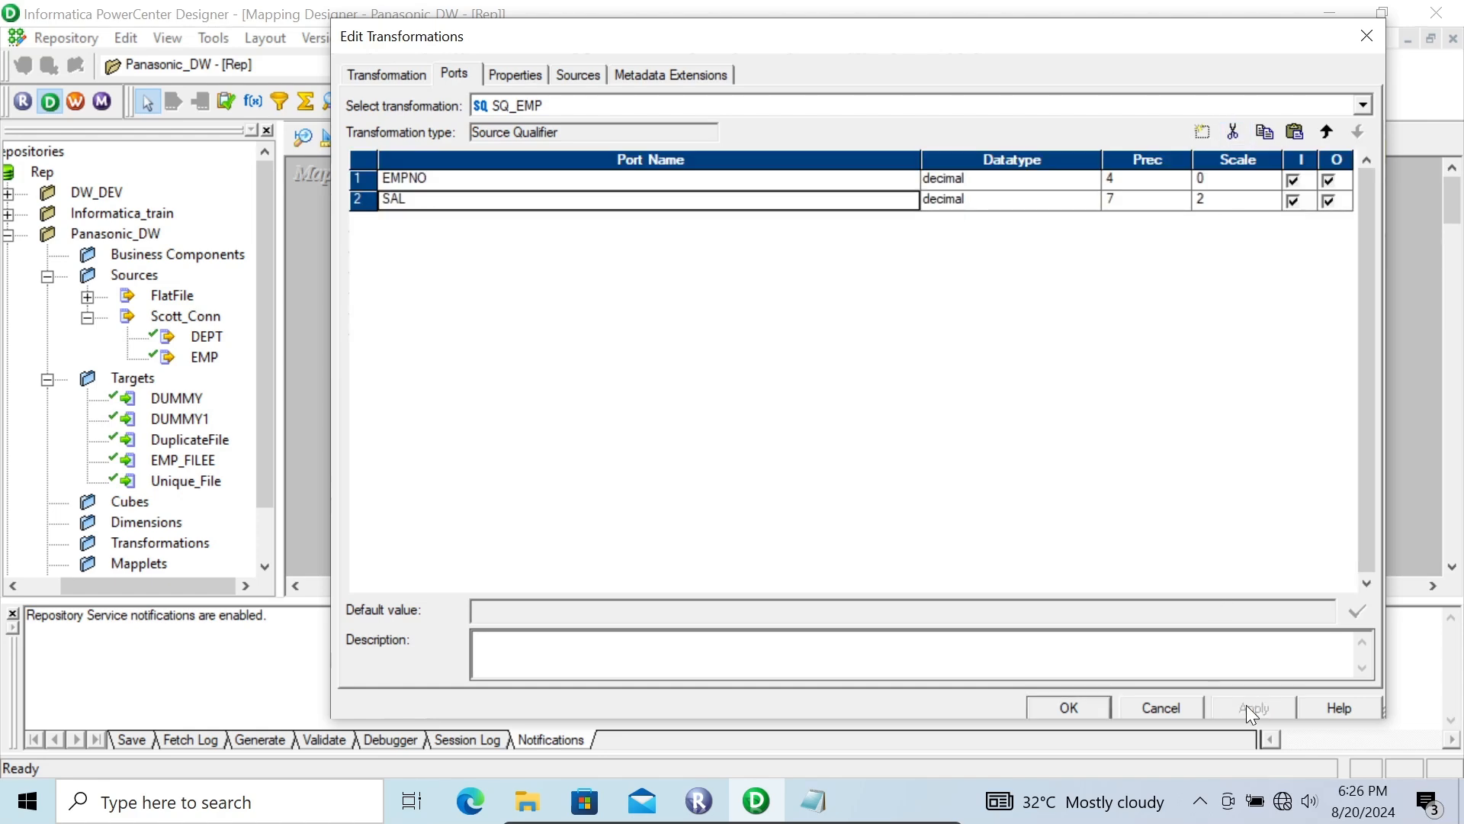
{"action": "left_click", "coordinate": [1060, 702]}
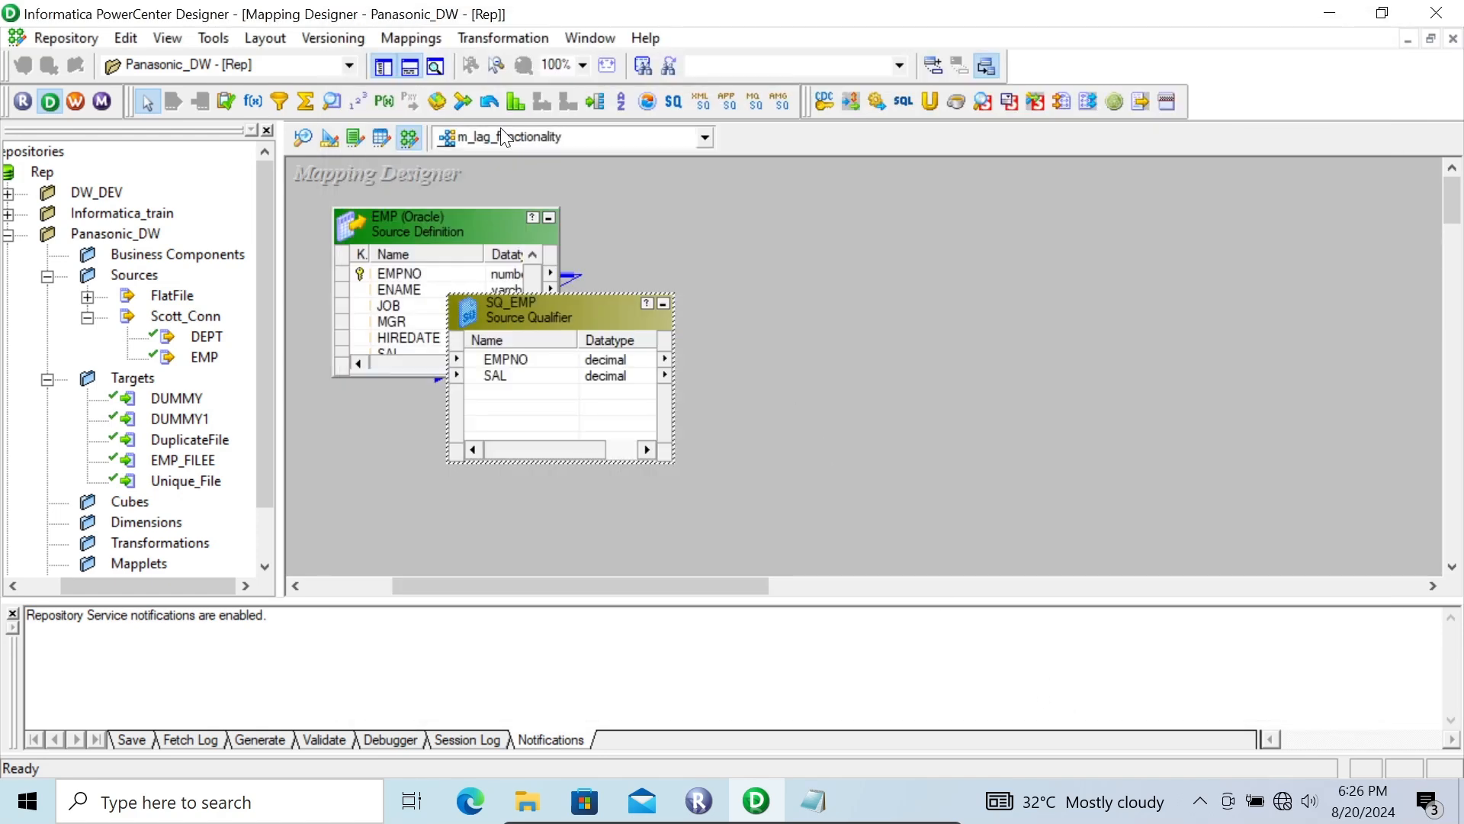
Step: Add an Expression transformation beside SQ_EMP and bring the EMPNO and SAL ports from the source qualifier into it
{"action": "left_click", "coordinate": [253, 100]}
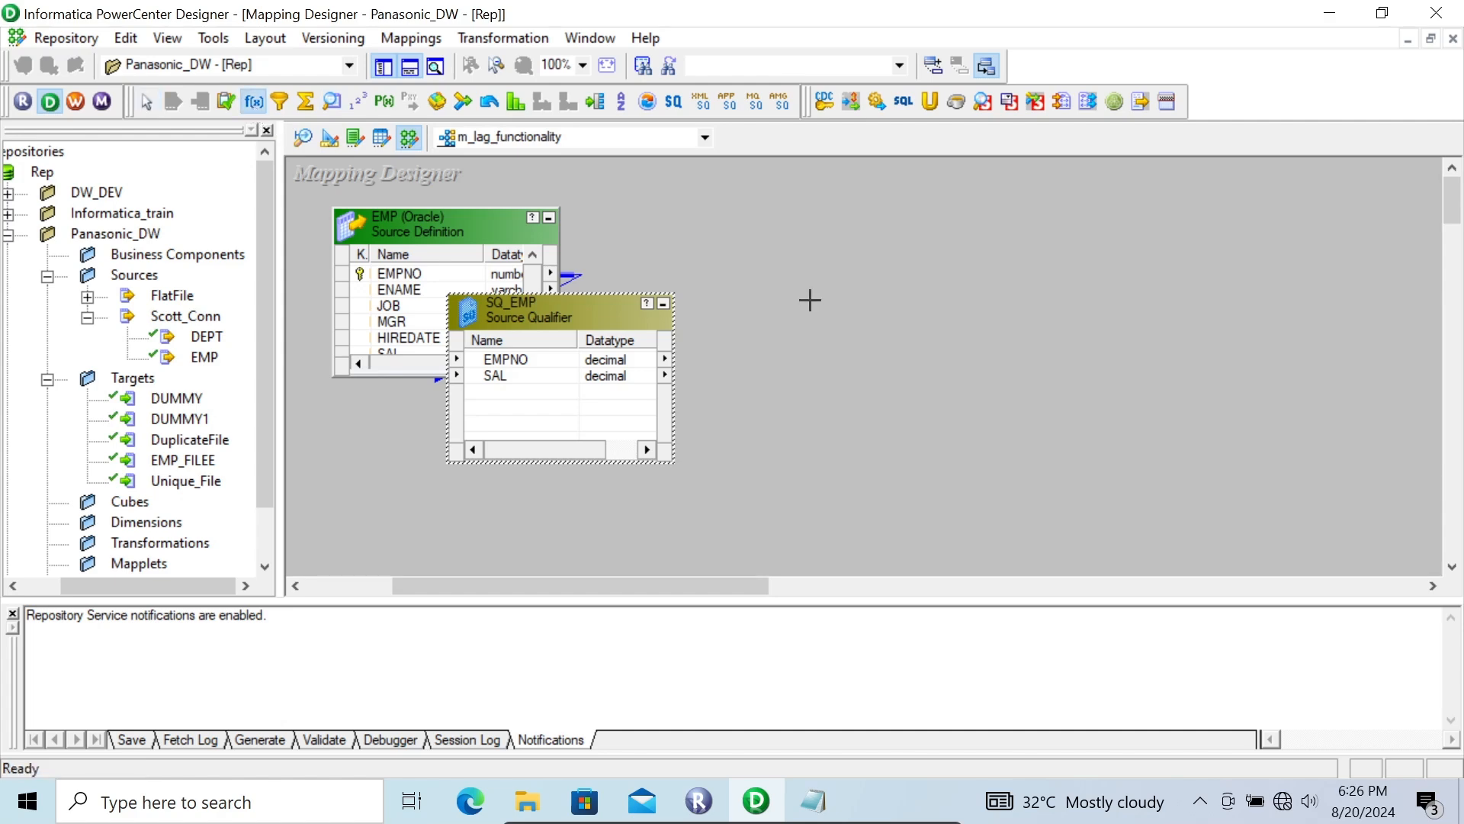
{"action": "left_click", "coordinate": [809, 301]}
{"action": "left_click", "coordinate": [532, 355]}
{"action": "right_click", "coordinate": [532, 354]}
{"action": "left_click", "coordinate": [561, 368]}
{"action": "left_click_drag", "start_coordinate": [481, 362], "coordinate": [868, 378]}
Step: Add an integer port named v_count to the Expression transformation and make it a variable port
{"action": "double_click", "coordinate": [864, 327]}
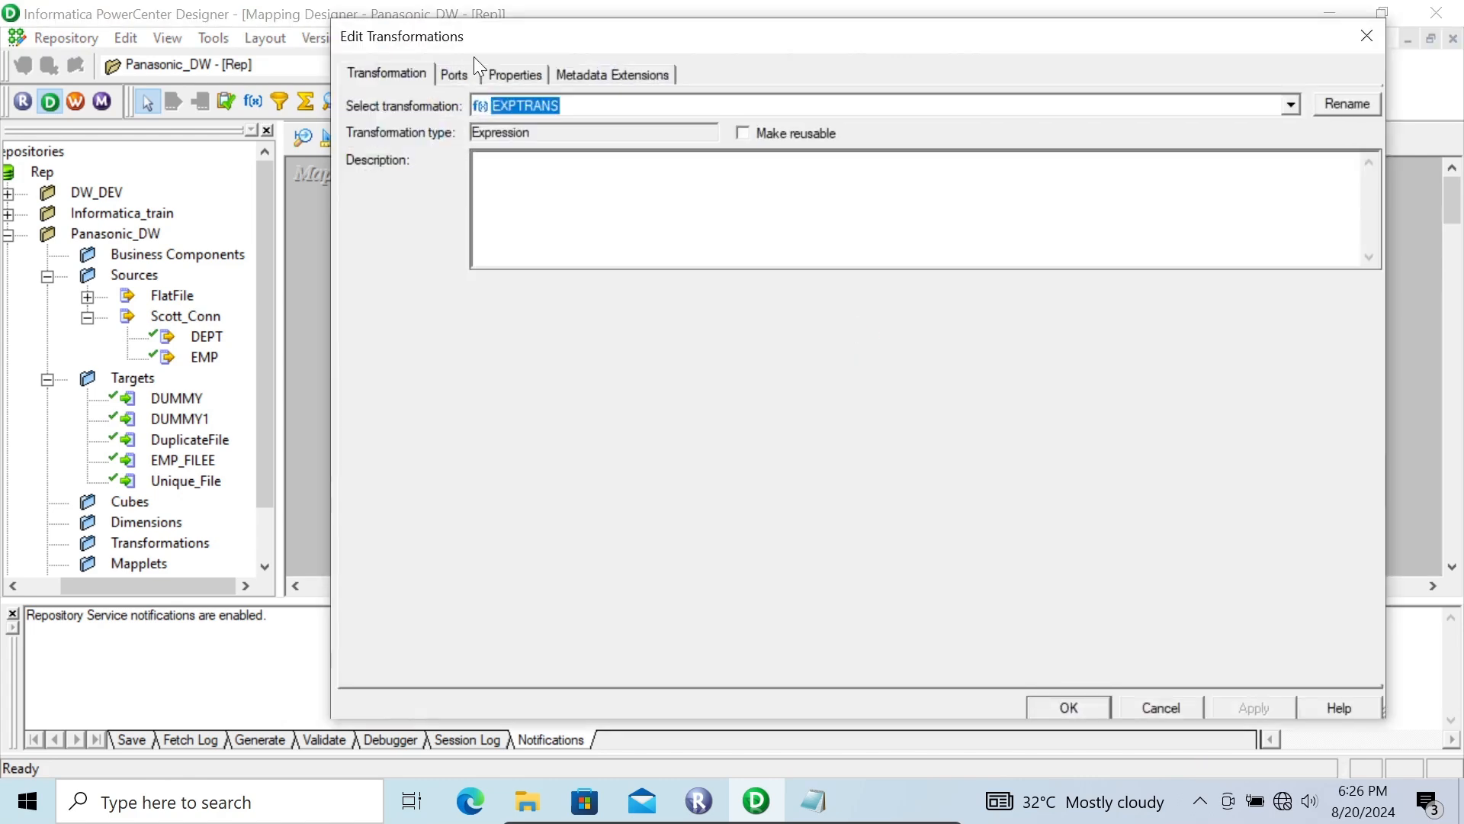
{"action": "left_click", "coordinate": [455, 75]}
{"action": "left_click", "coordinate": [491, 200]}
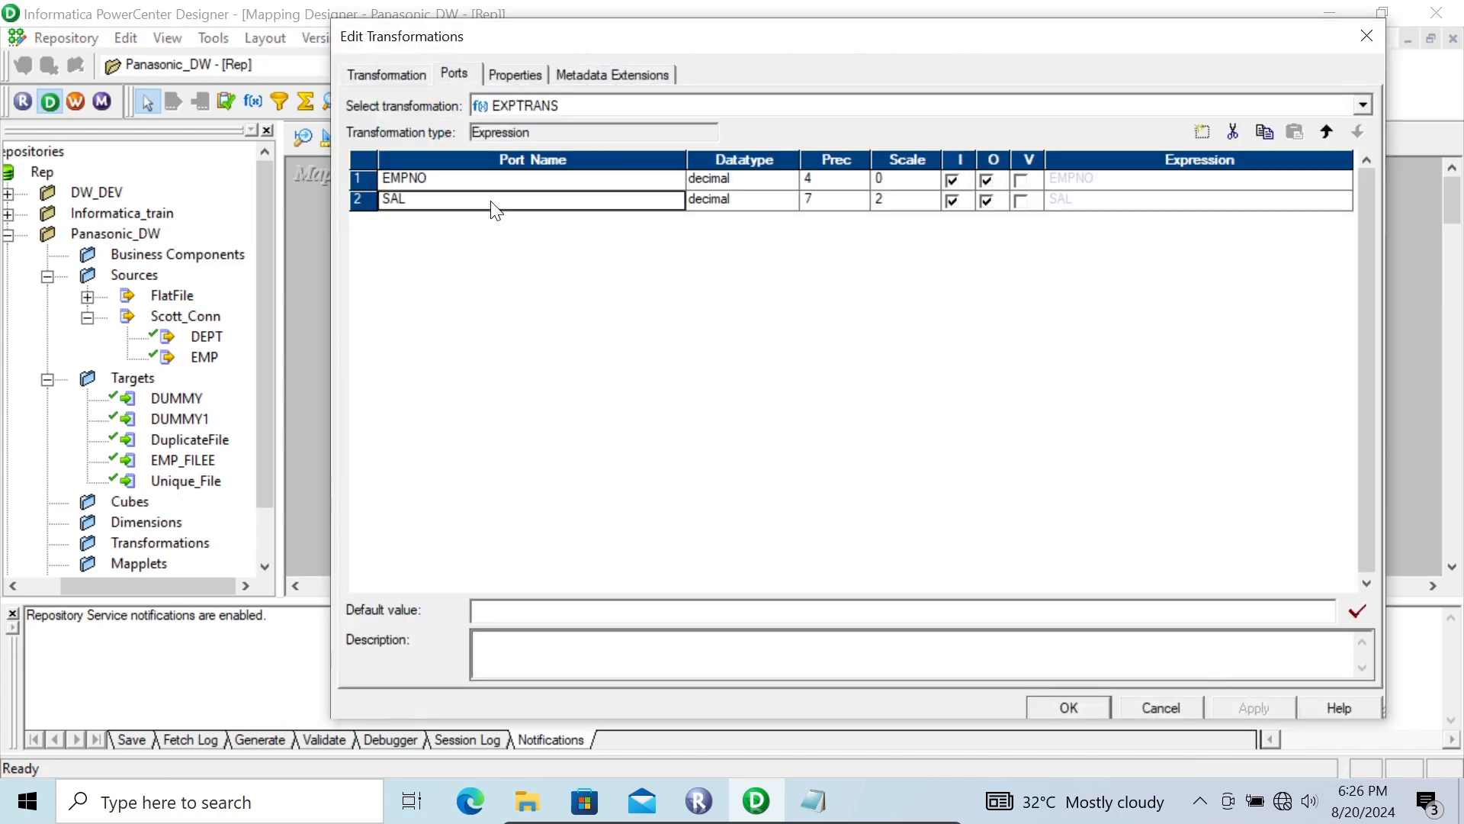
{"action": "left_click", "coordinate": [1202, 141]}
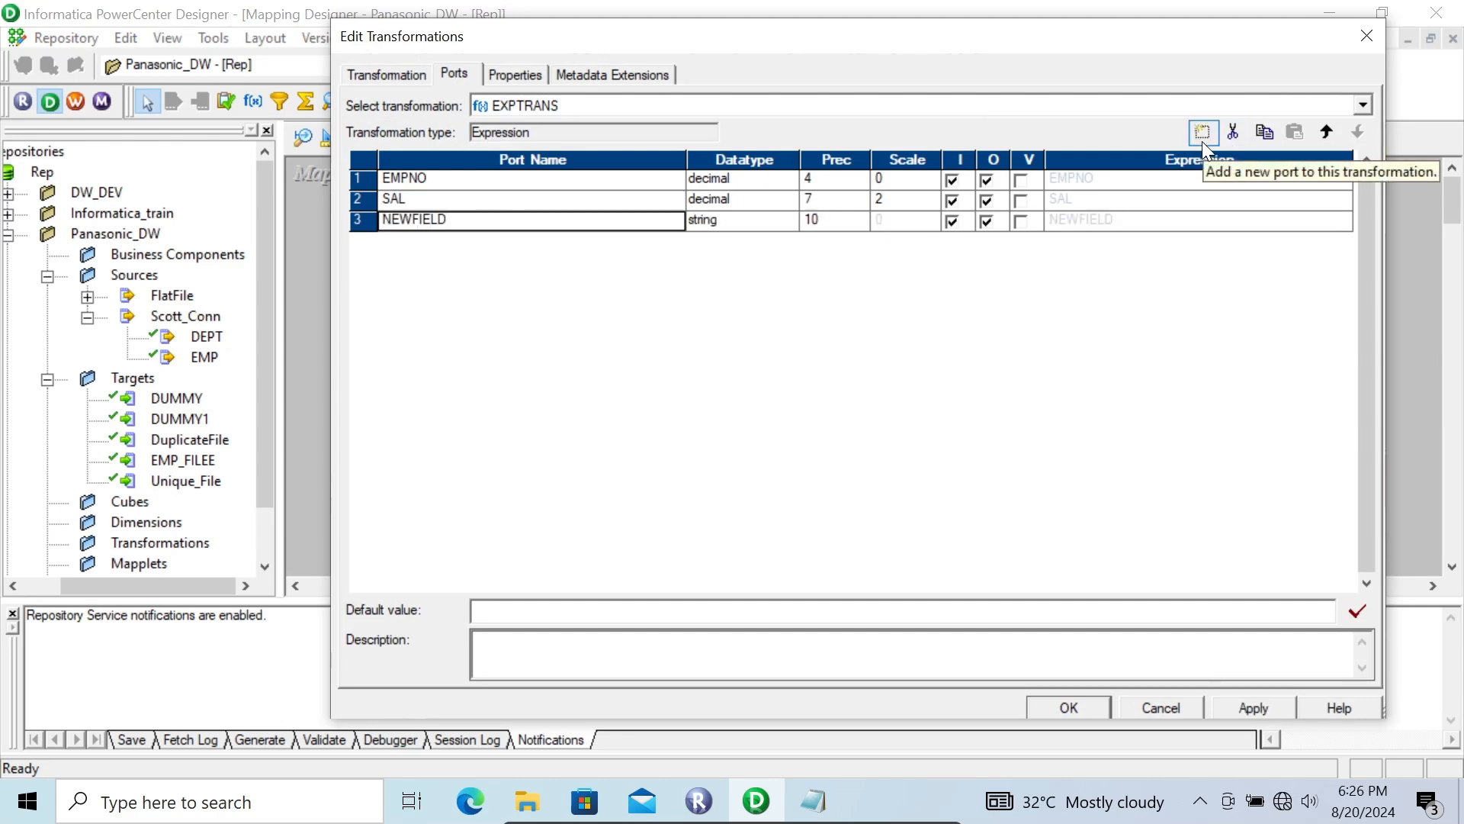
{"action": "left_click", "coordinate": [730, 225]}
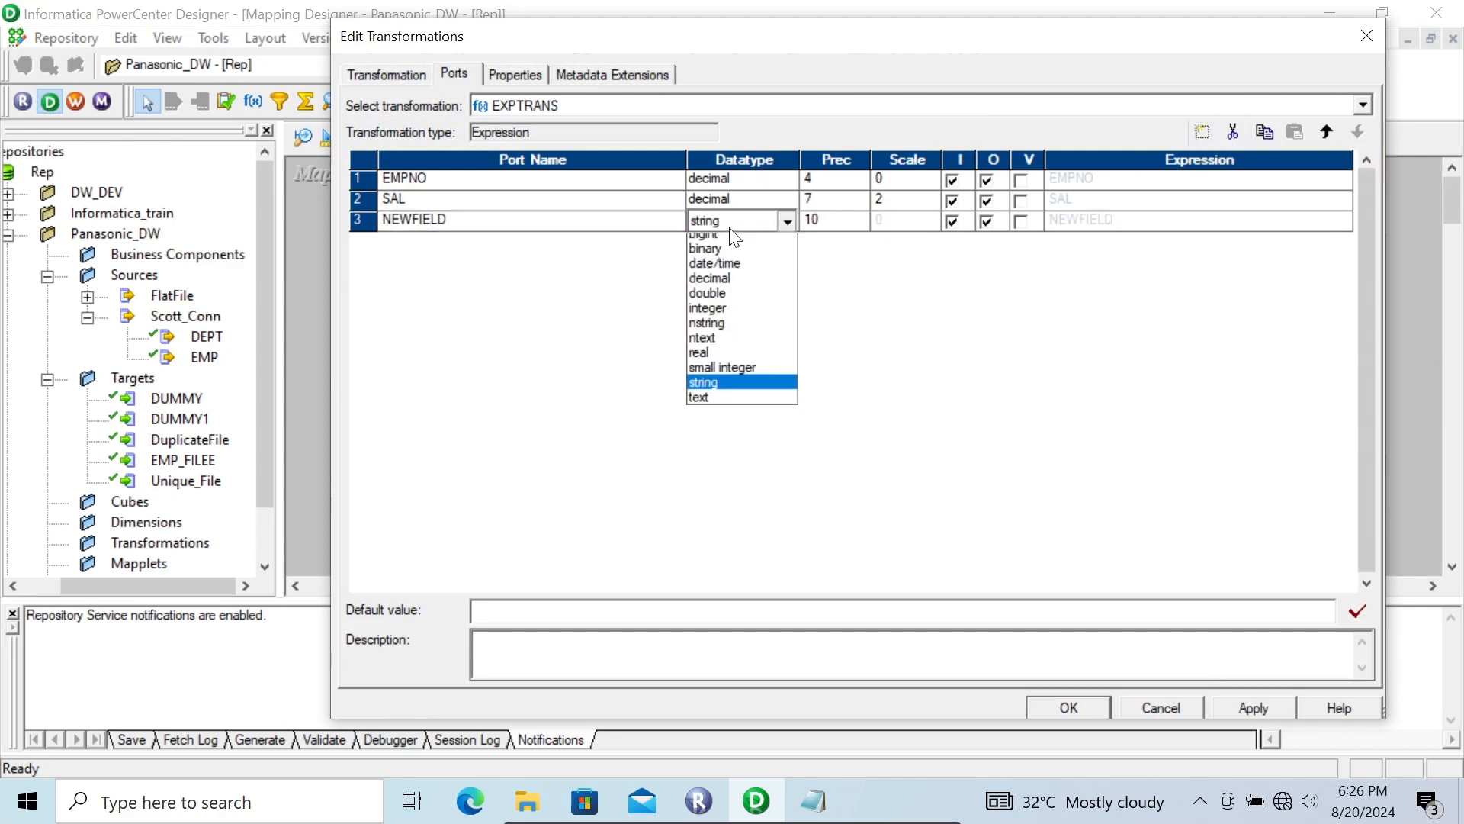
{"action": "left_click", "coordinate": [720, 317]}
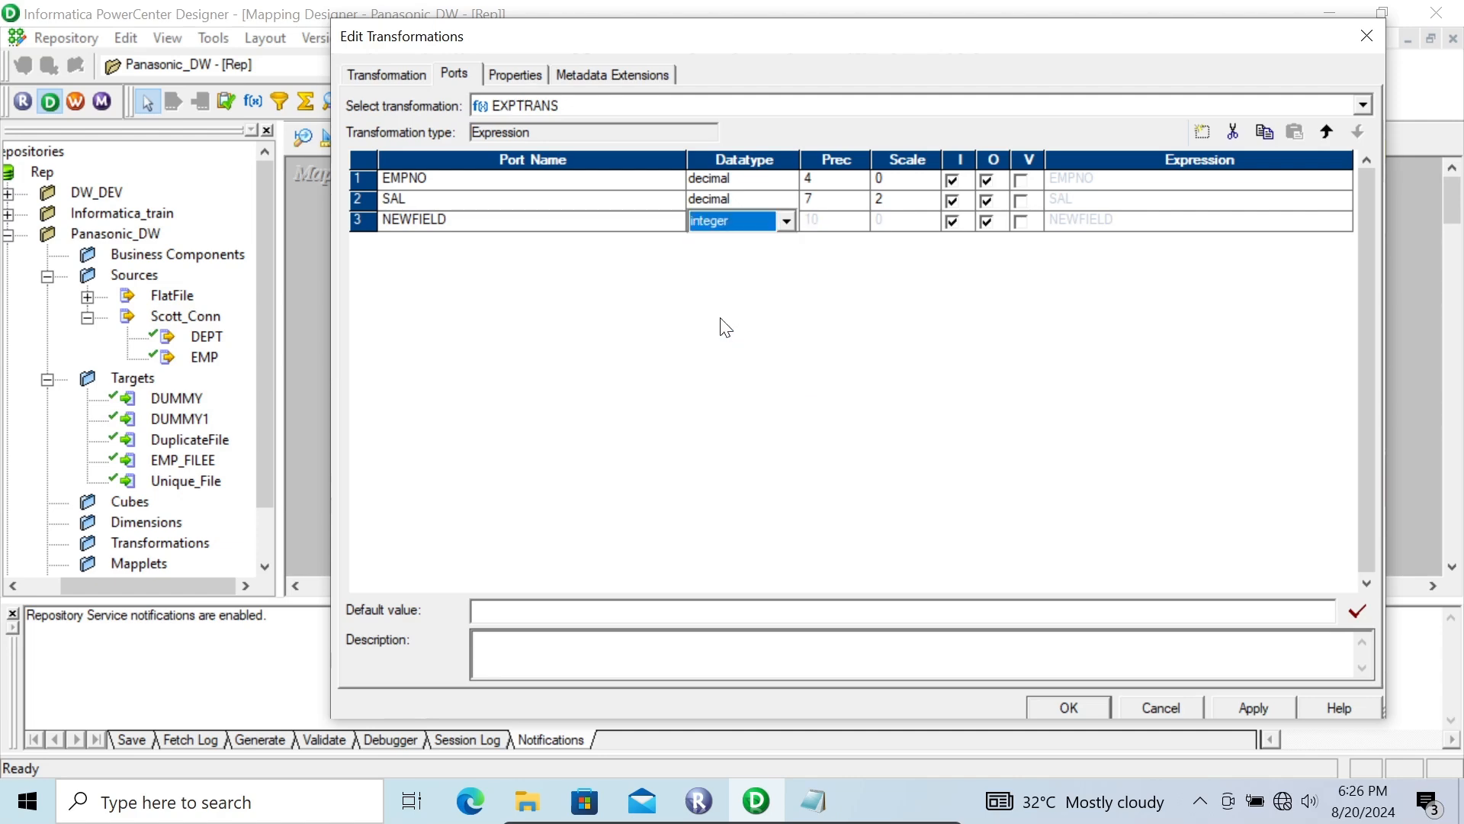
{"action": "left_click", "coordinate": [447, 221]}
{"action": "left_click", "coordinate": [447, 220]}
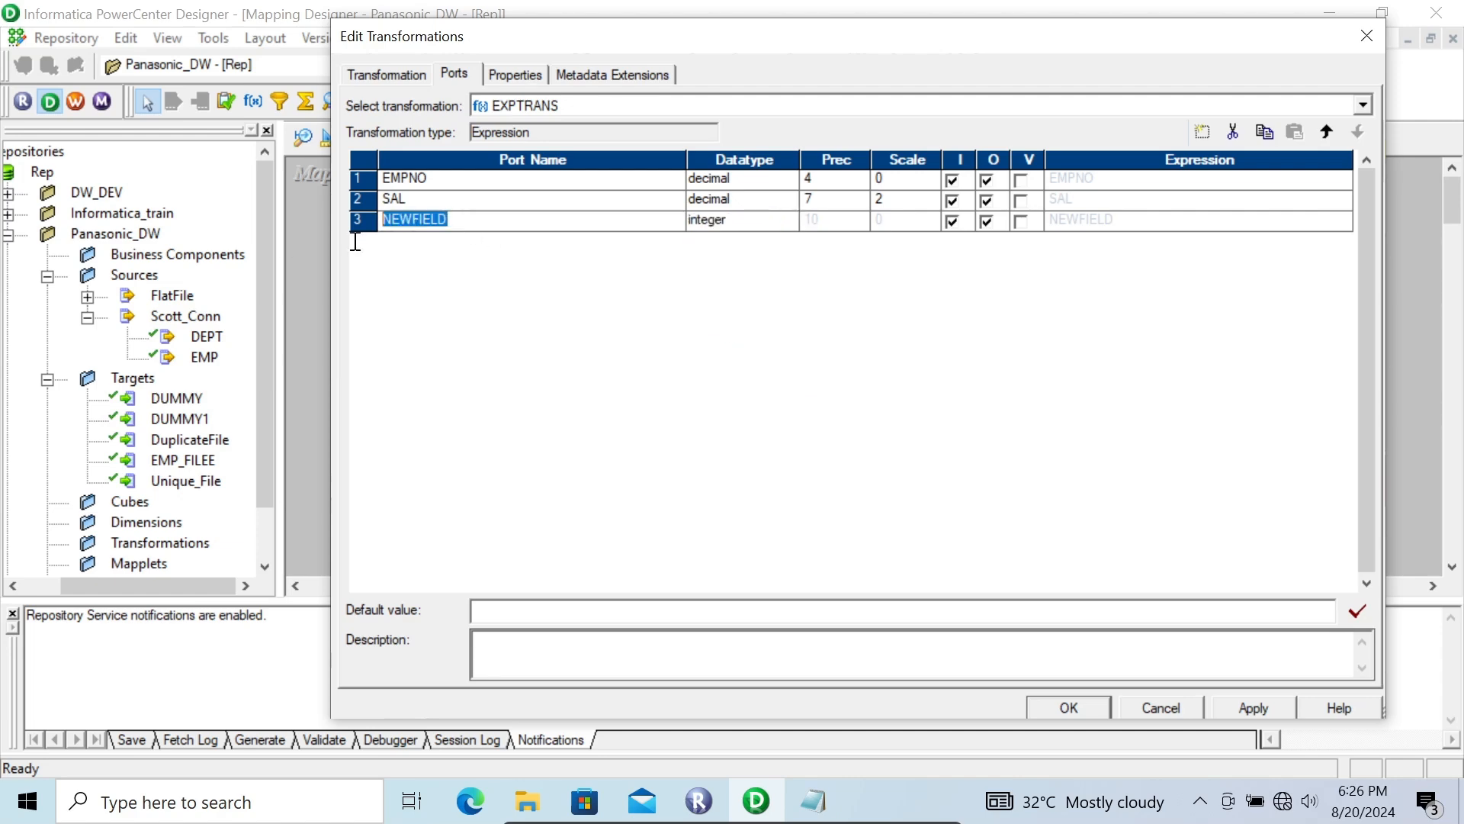
{"action": "type", "text": "v_count"}
{"action": "left_click", "coordinate": [1022, 228]}
{"action": "left_click", "coordinate": [1022, 228]}
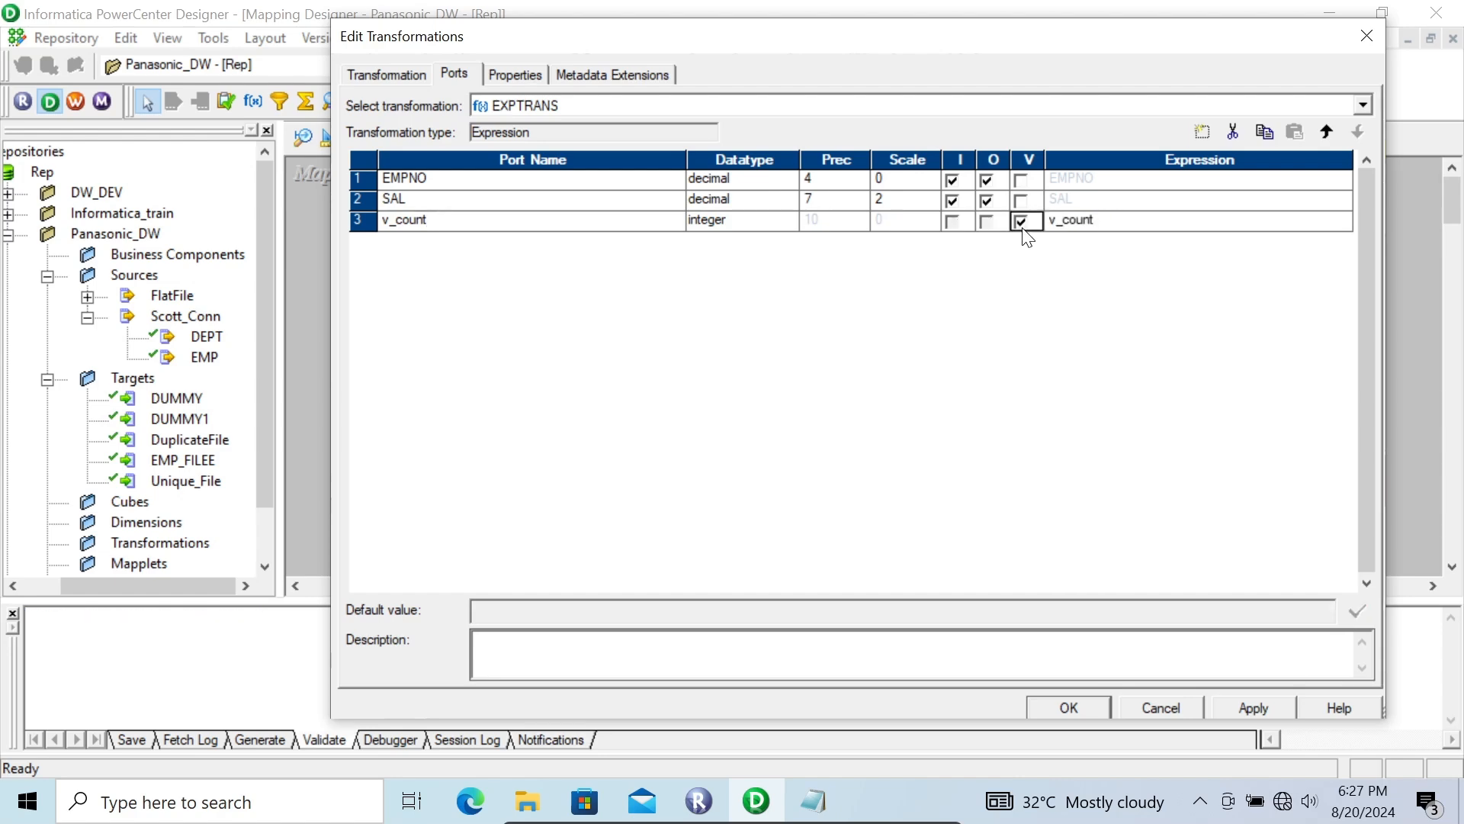
Step: Set the expression of the v_count variable port to v_count+1
{"action": "left_click", "coordinate": [1348, 221]}
{"action": "left_click", "coordinate": [1346, 222]}
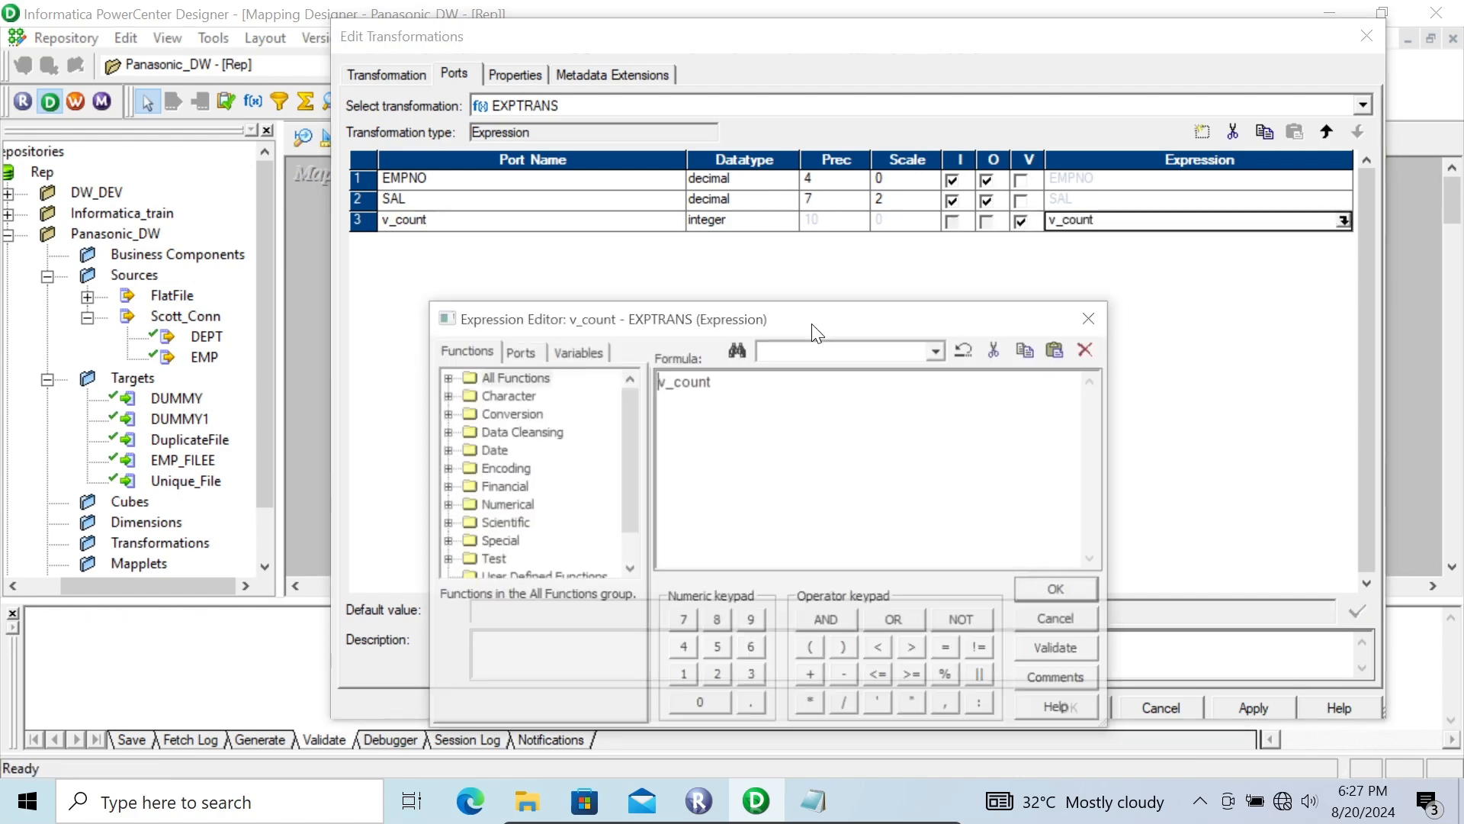
{"action": "type", "text": "+1"}
{"action": "left_click", "coordinate": [1060, 592]}
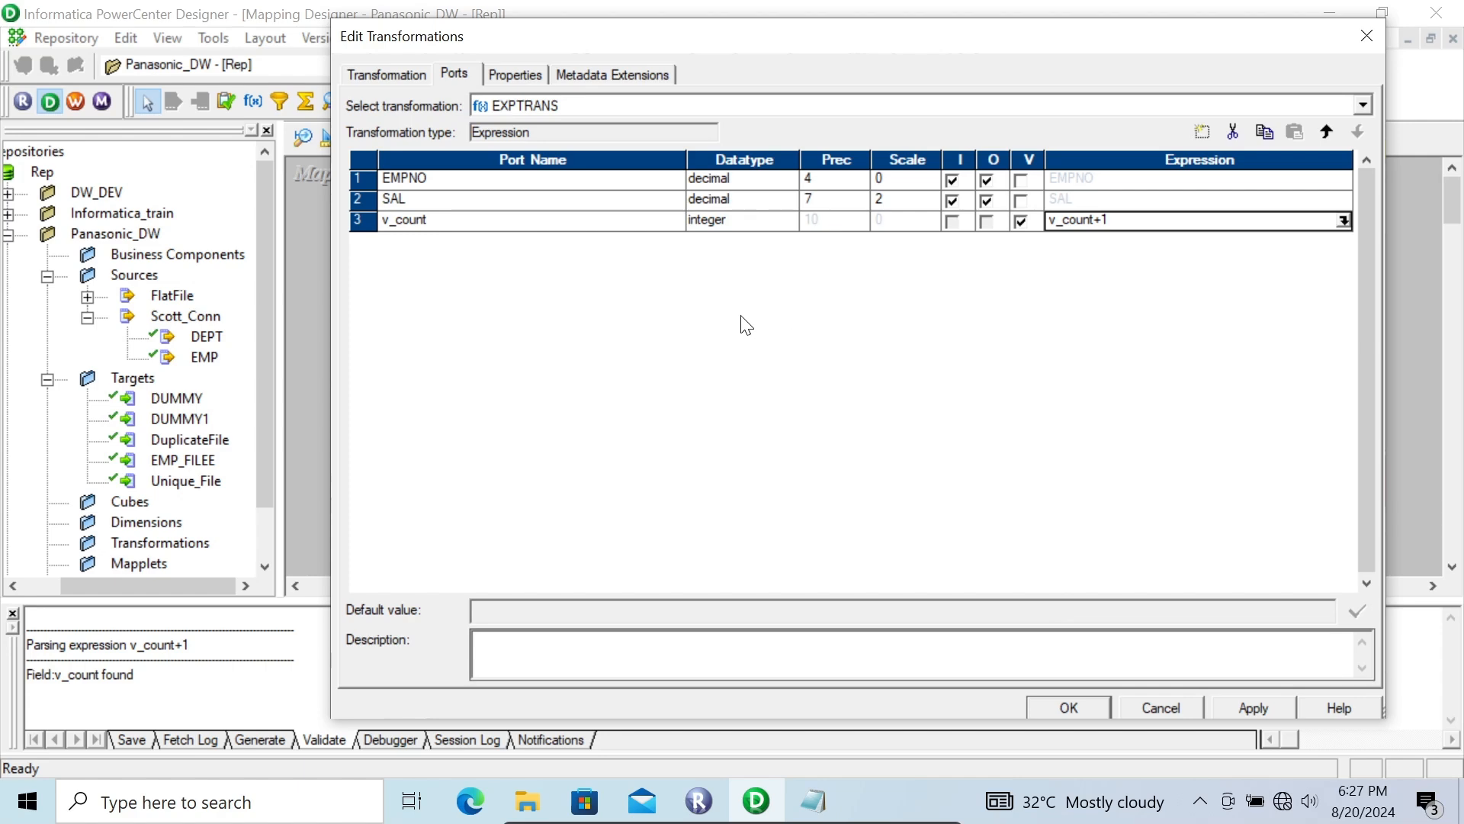
Step: Add a decimal port named v_sal below v_count and make it a variable port
{"action": "left_click", "coordinate": [534, 222]}
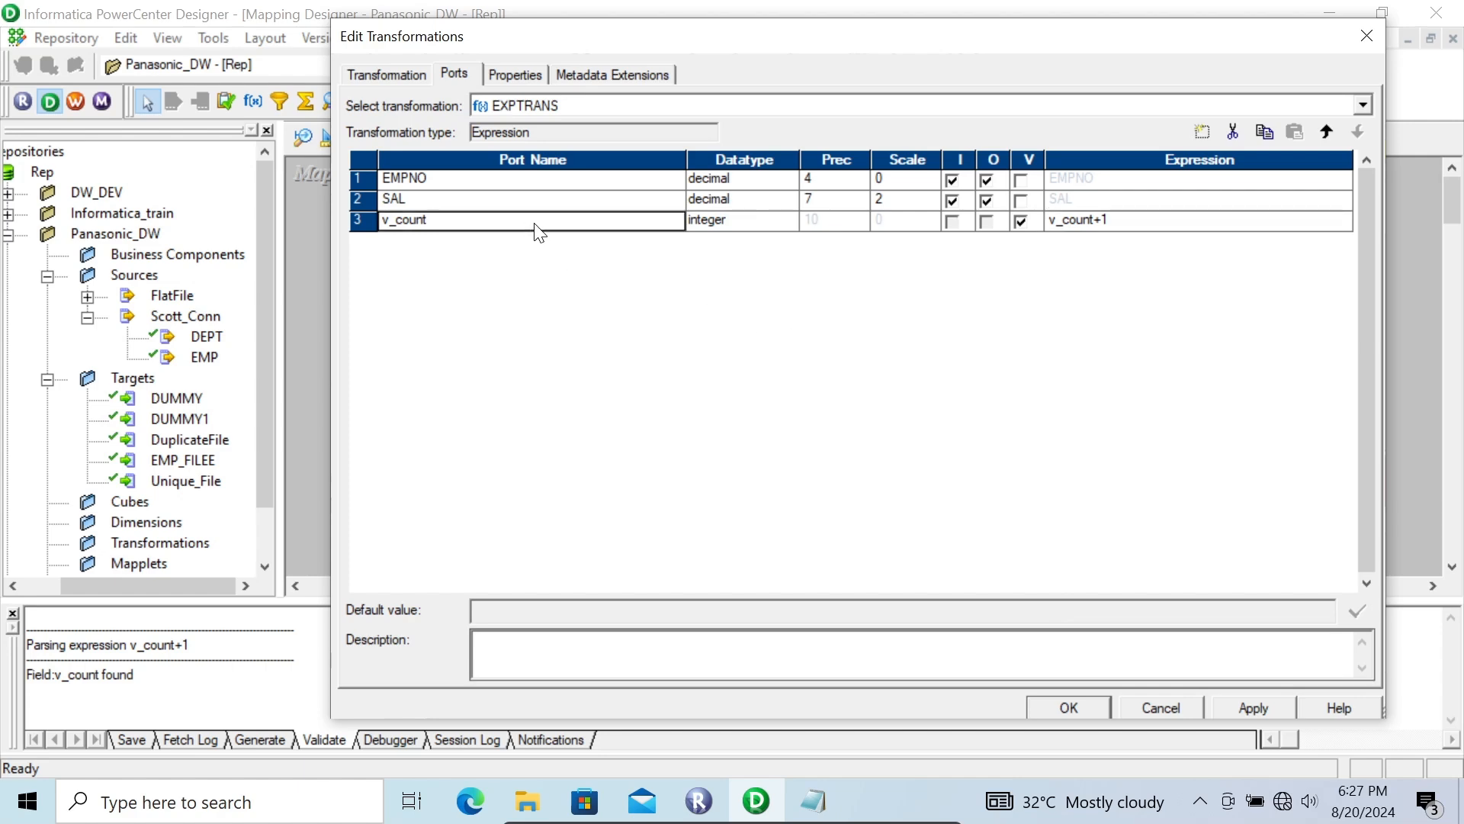
{"action": "left_click", "coordinate": [1203, 133]}
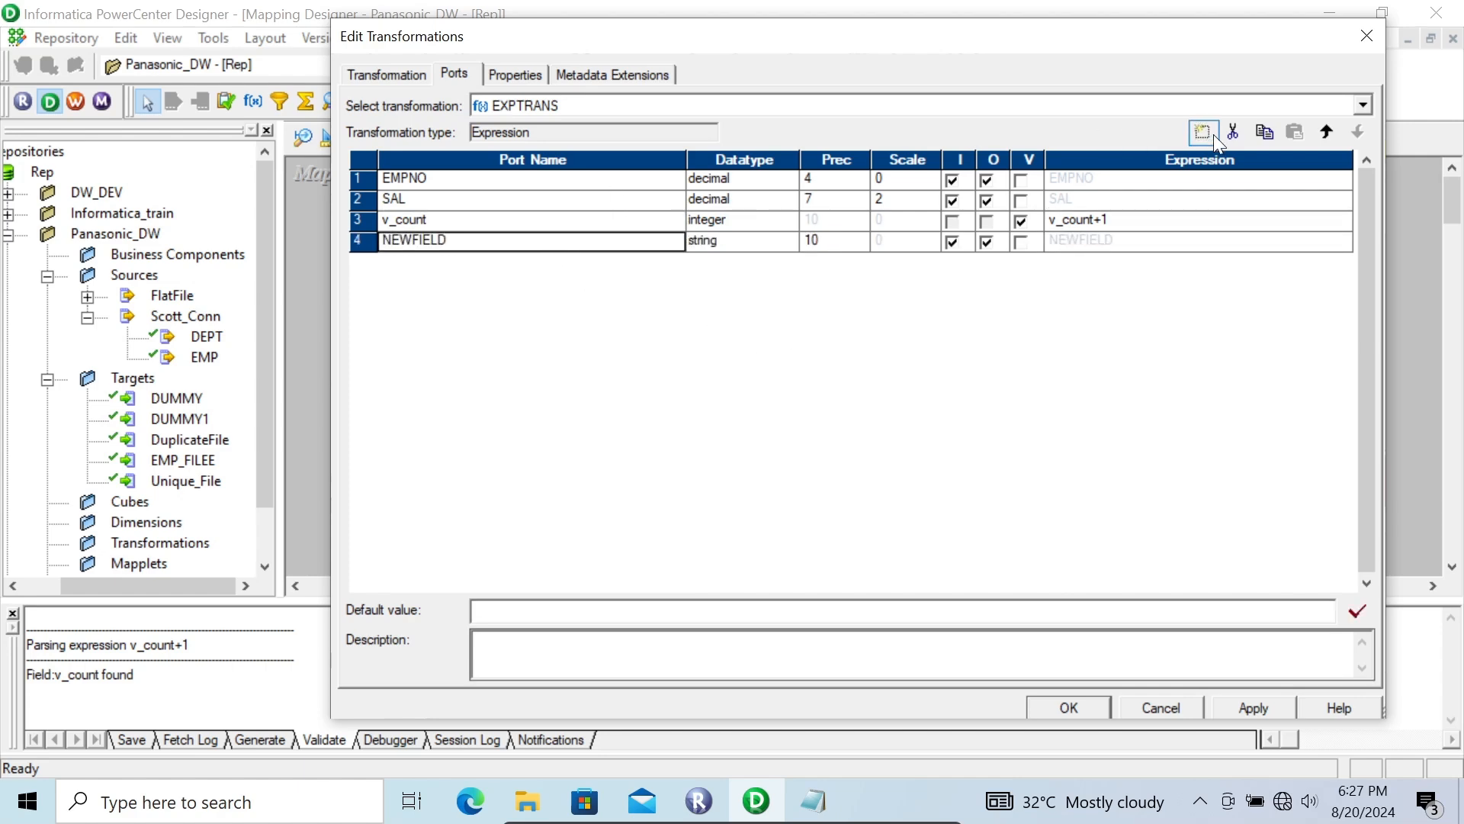
{"action": "left_click", "coordinate": [725, 240]}
{"action": "left_click", "coordinate": [729, 242]}
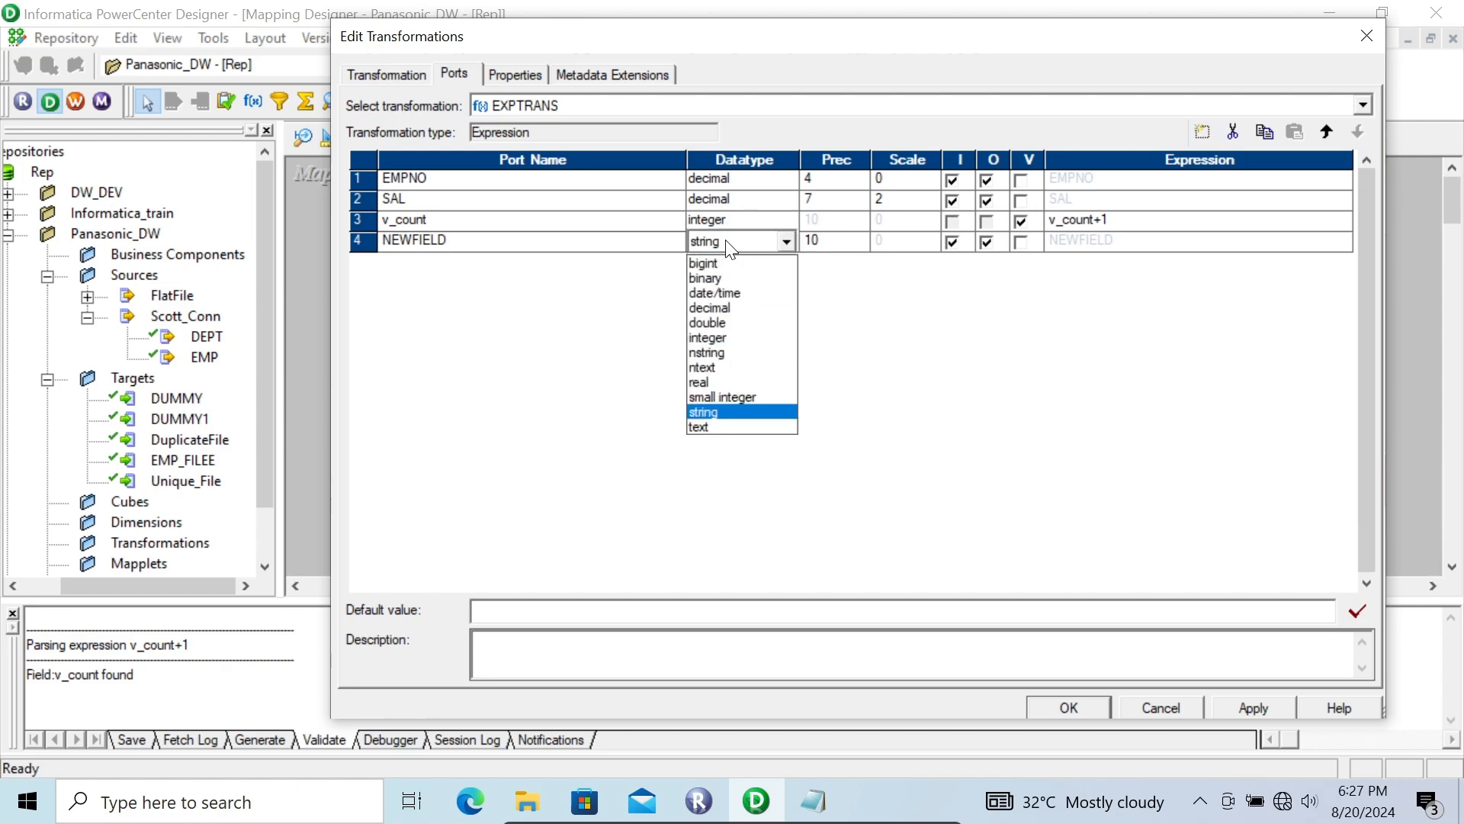
{"action": "left_click", "coordinate": [725, 309]}
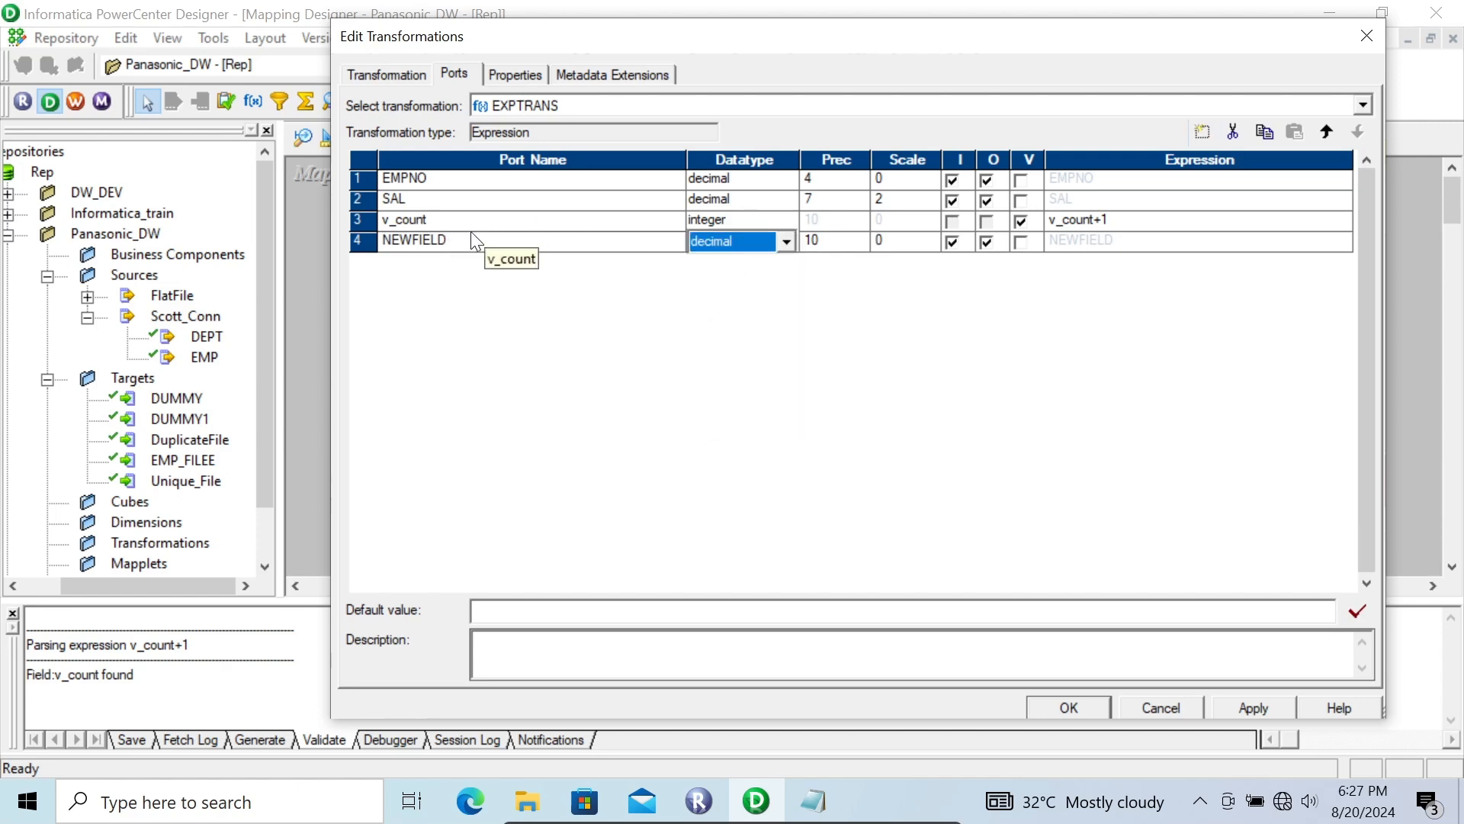
{"action": "left_click", "coordinate": [446, 240]}
{"action": "double_click", "coordinate": [445, 240]}
{"action": "type", "text": "v"}
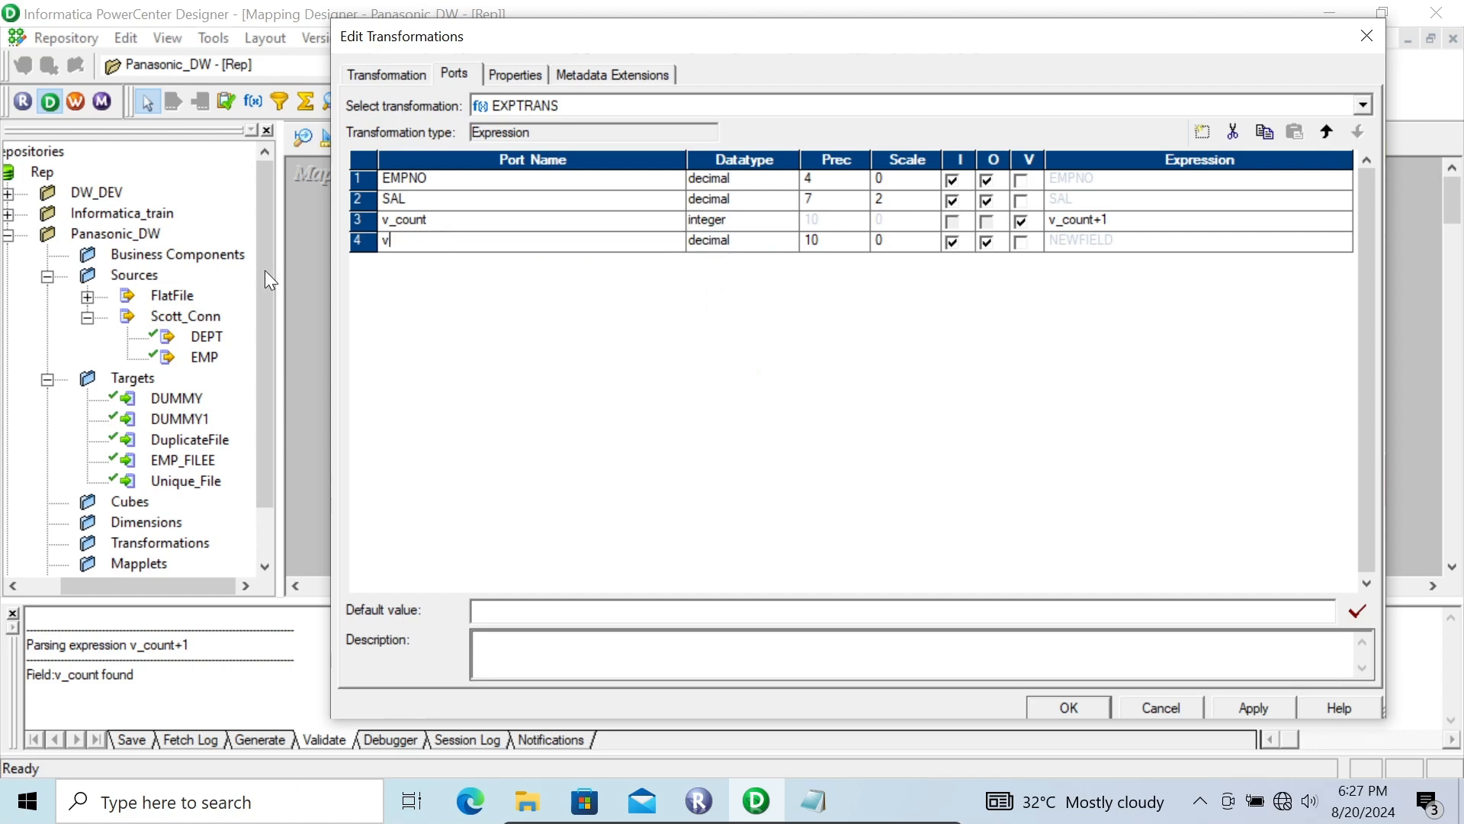
{"action": "type", "text": "_sal"}
{"action": "left_click", "coordinate": [1022, 241]}
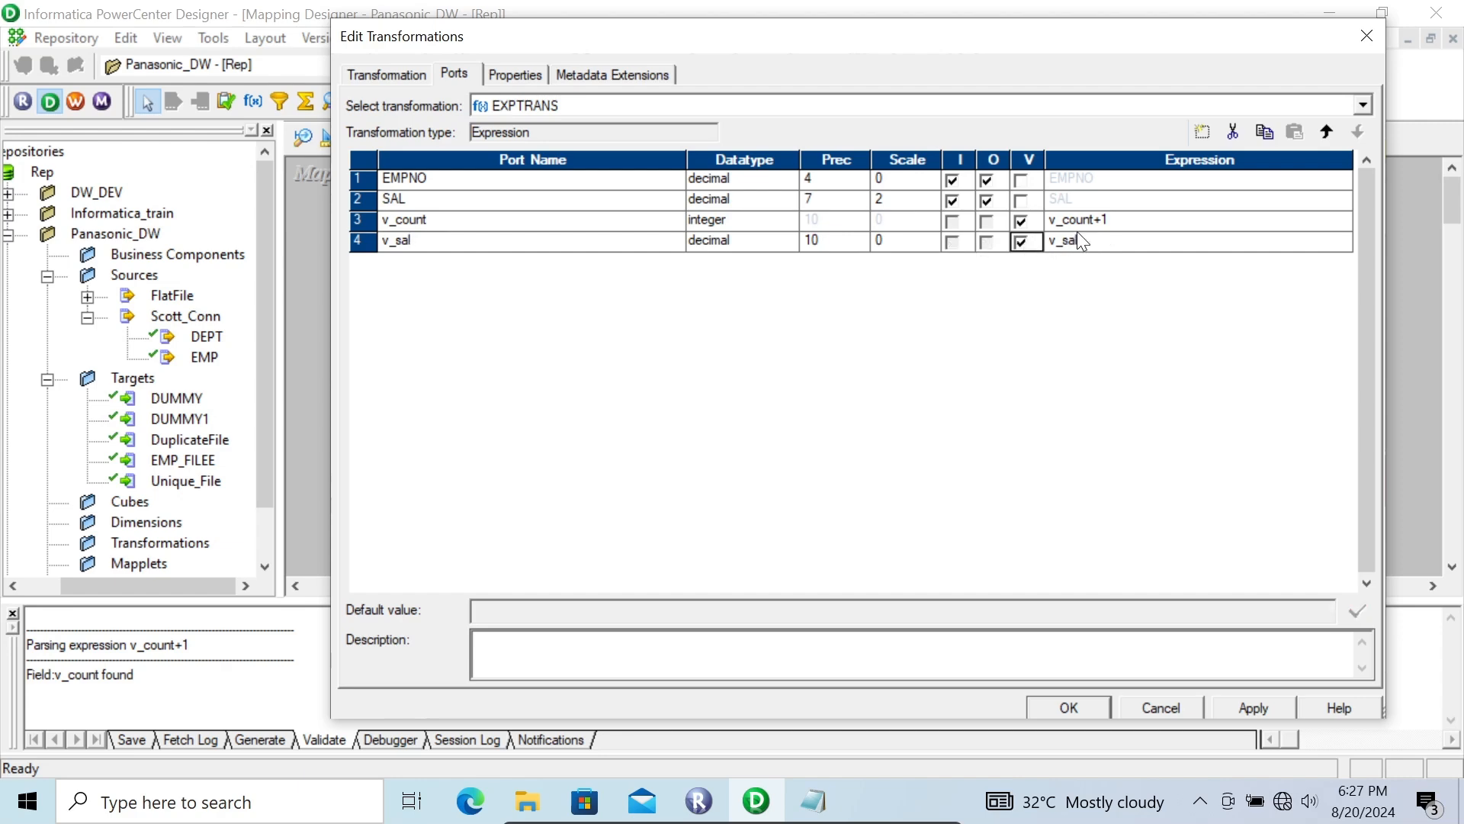
{"action": "left_click", "coordinate": [1342, 241]}
{"action": "left_click", "coordinate": [1343, 241]}
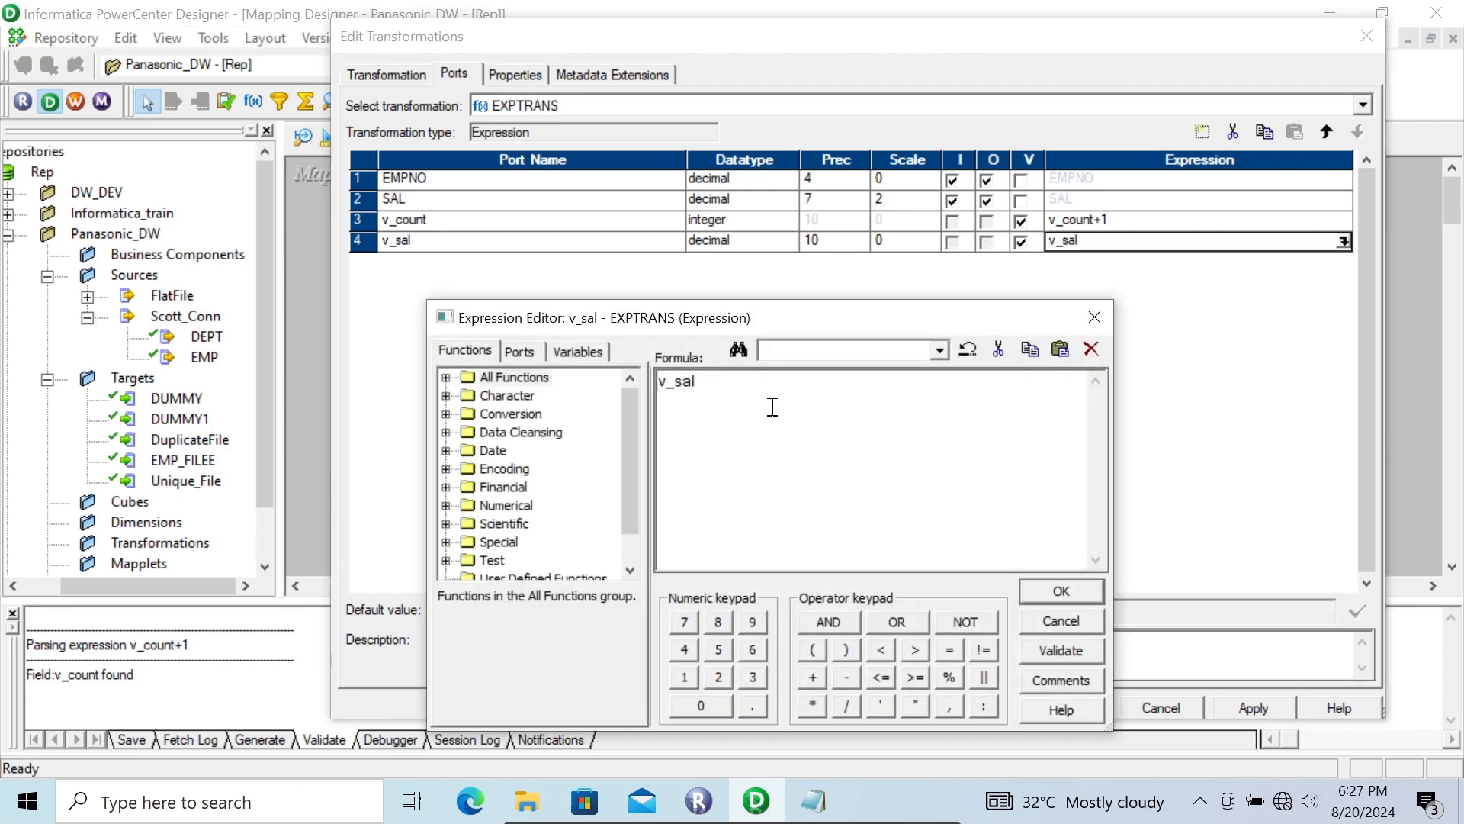
{"action": "type", "text": "IIF("}
{"action": "left_click", "coordinate": [518, 351]}
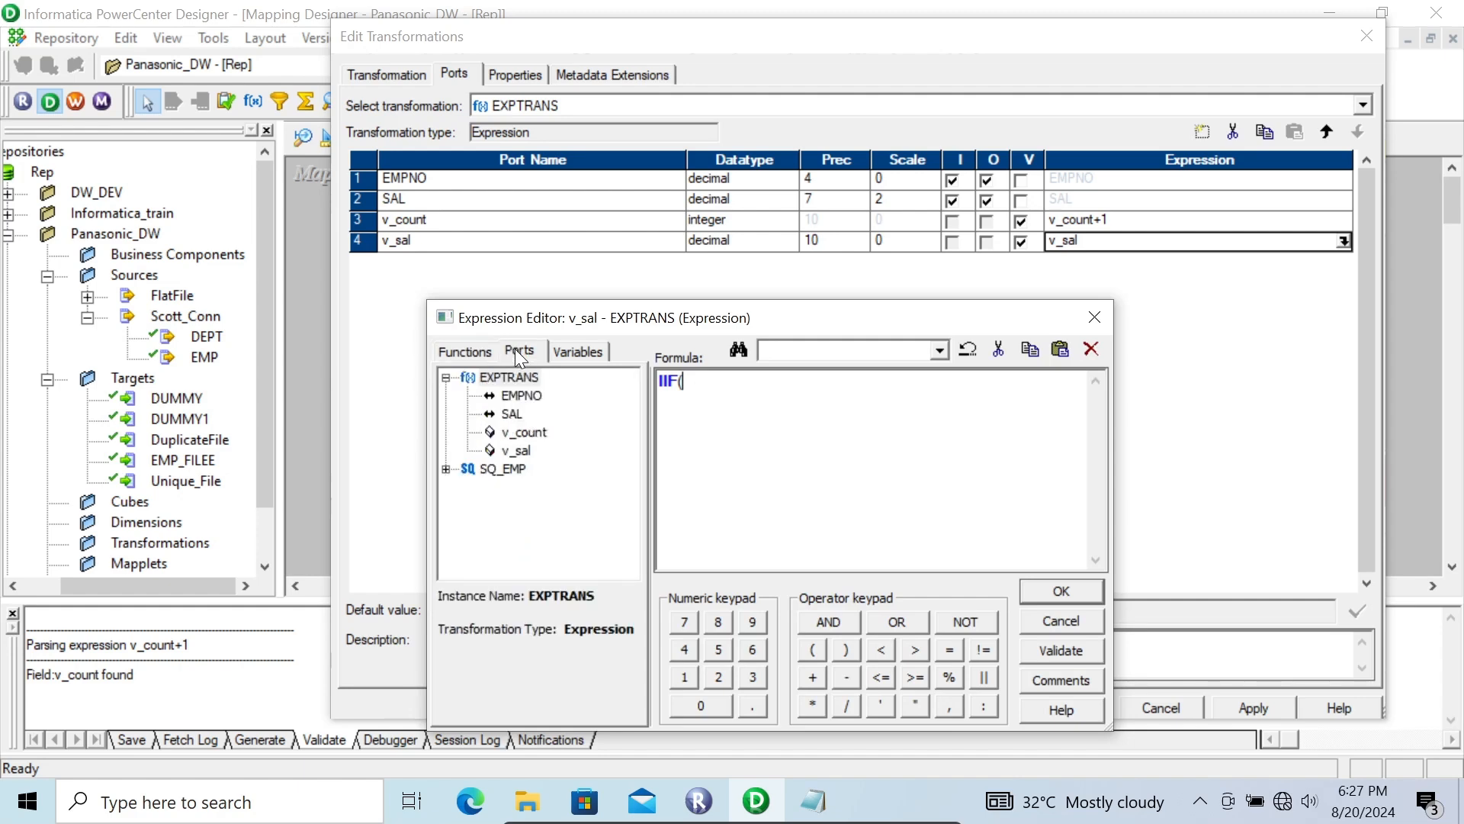
{"action": "double_click", "coordinate": [528, 431]}
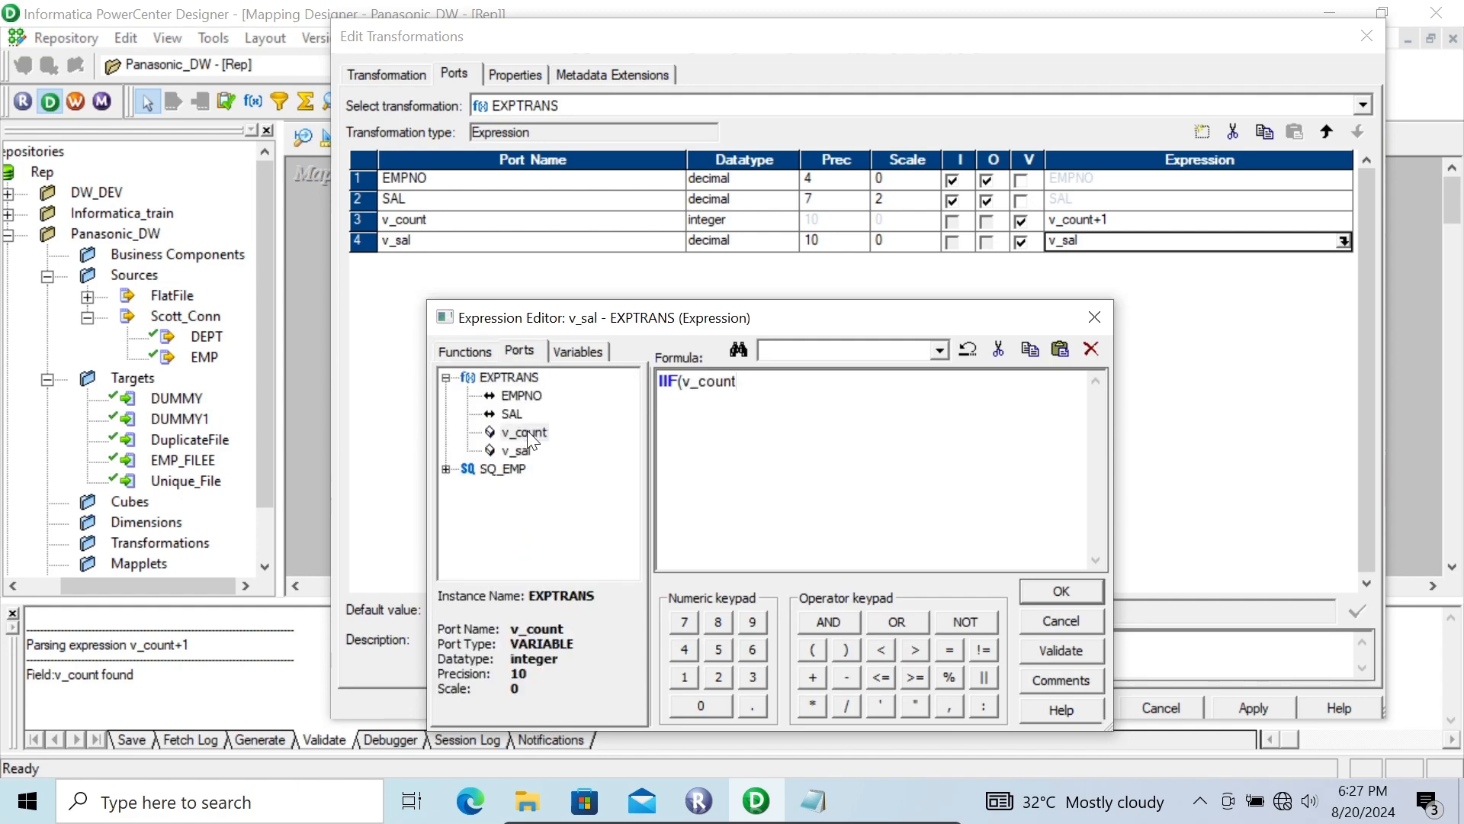
{"action": "type", "text": "=1,0,"}
{"action": "left_click", "coordinate": [1059, 615]}
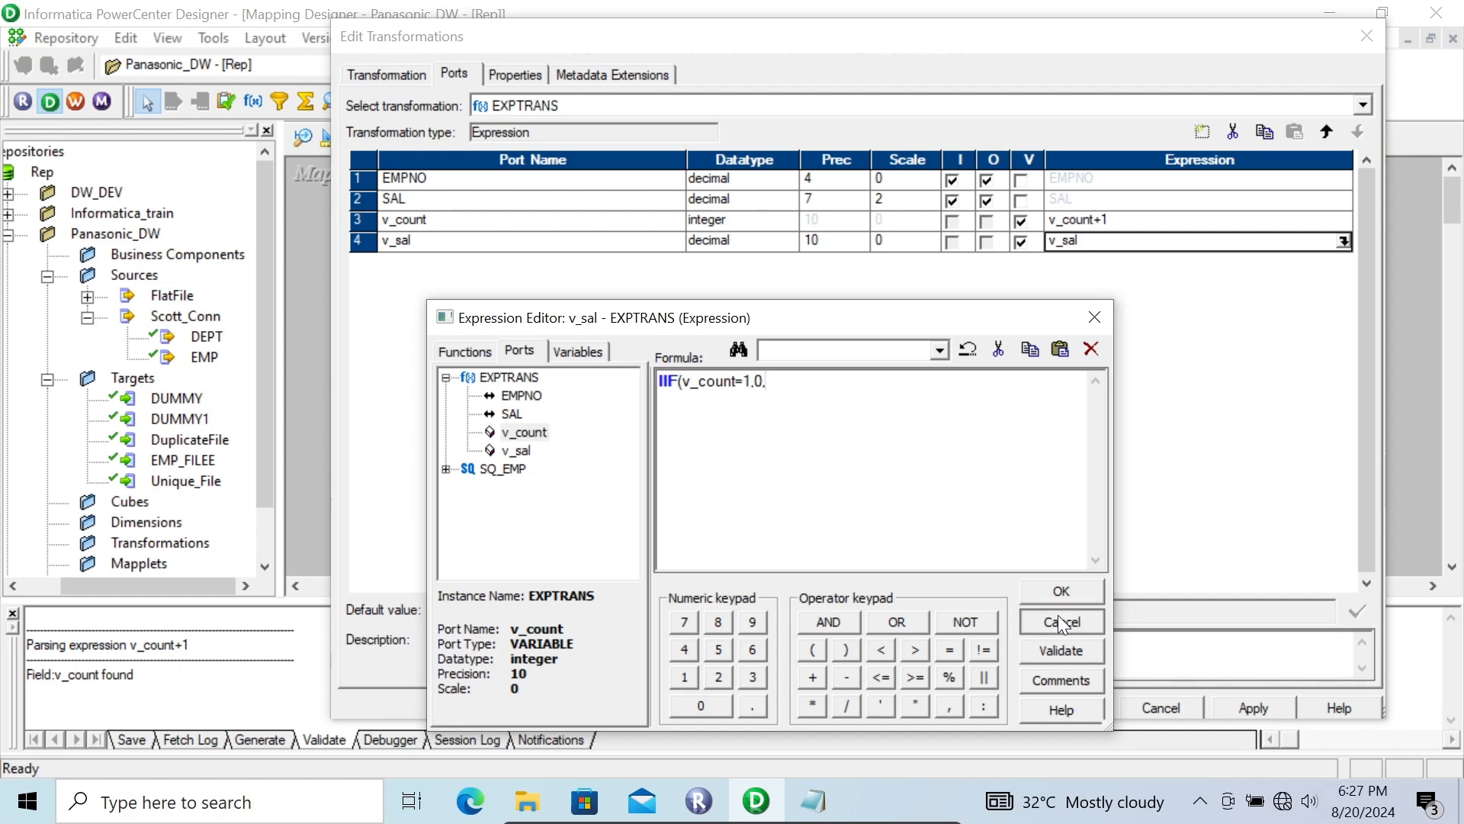
Step: Add a decimal port named V_PREV_SAL below v_sal and make it a variable port
{"action": "left_click", "coordinate": [441, 239]}
{"action": "left_click", "coordinate": [1194, 133]}
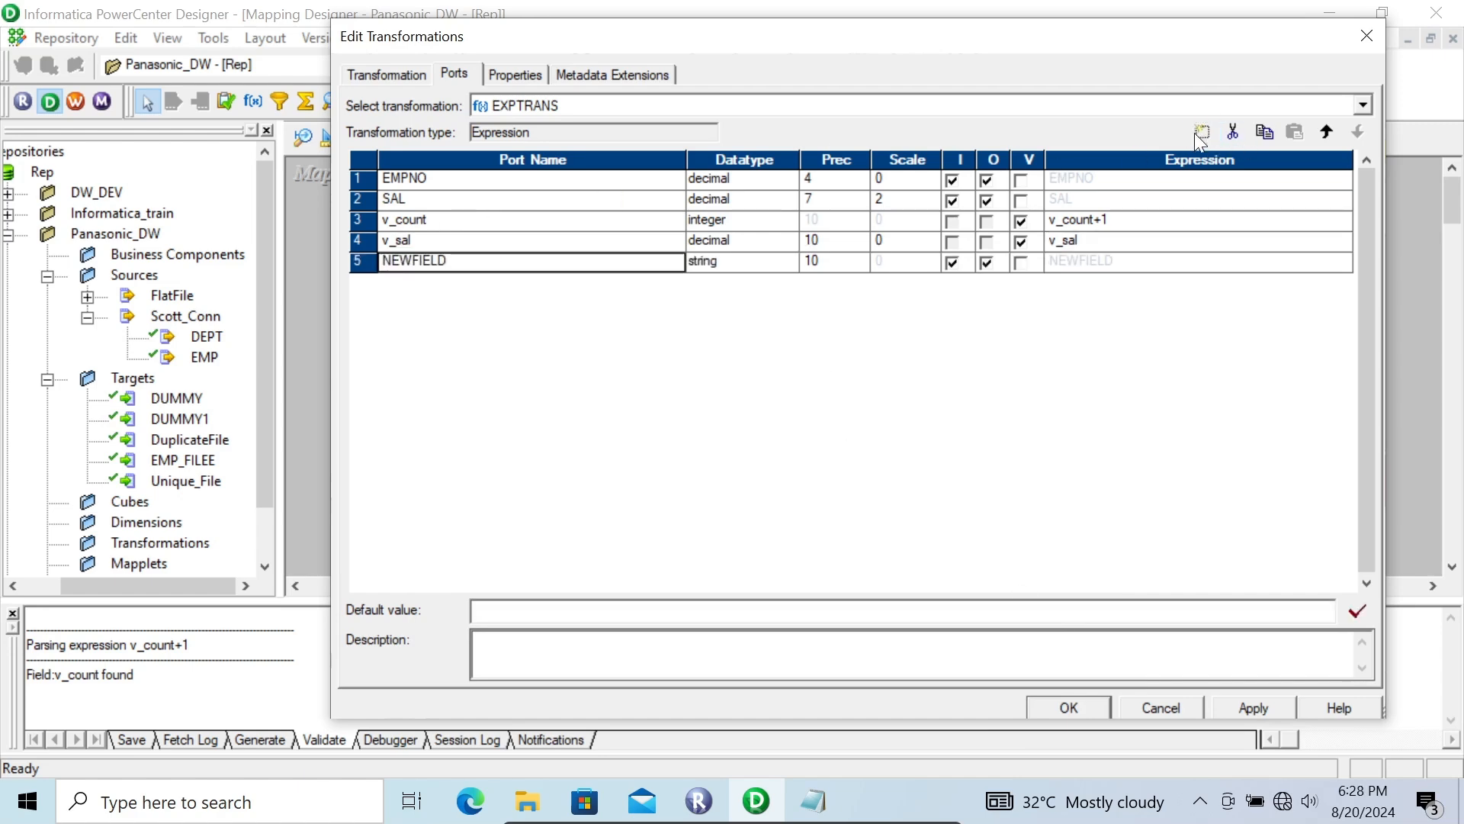
{"action": "left_click", "coordinate": [447, 262]}
{"action": "double_click", "coordinate": [447, 262]}
{"action": "type", "text": "V"}
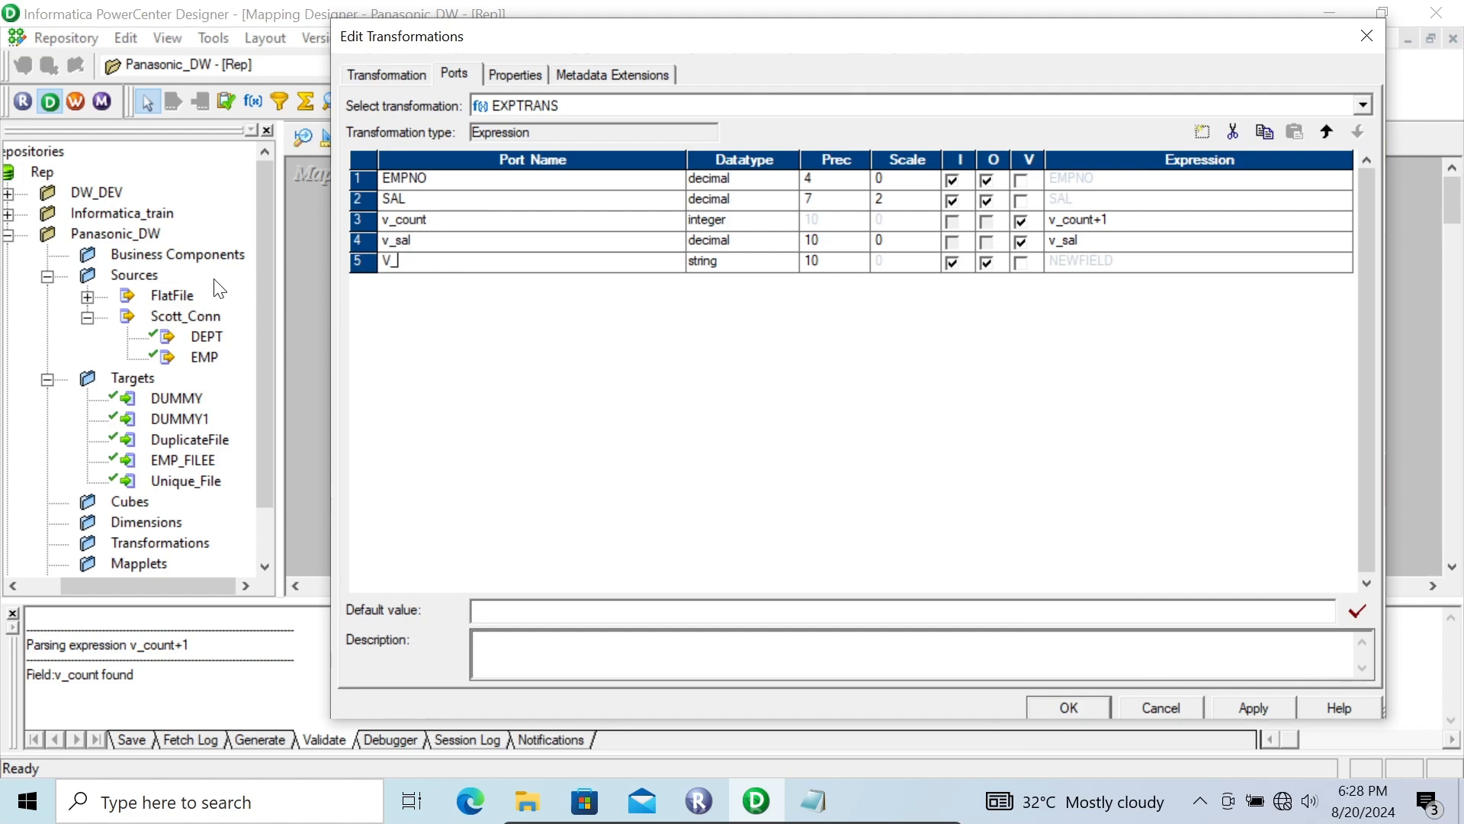
{"action": "type", "text": "_PREV_SA"}
{"action": "left_click", "coordinate": [740, 267]}
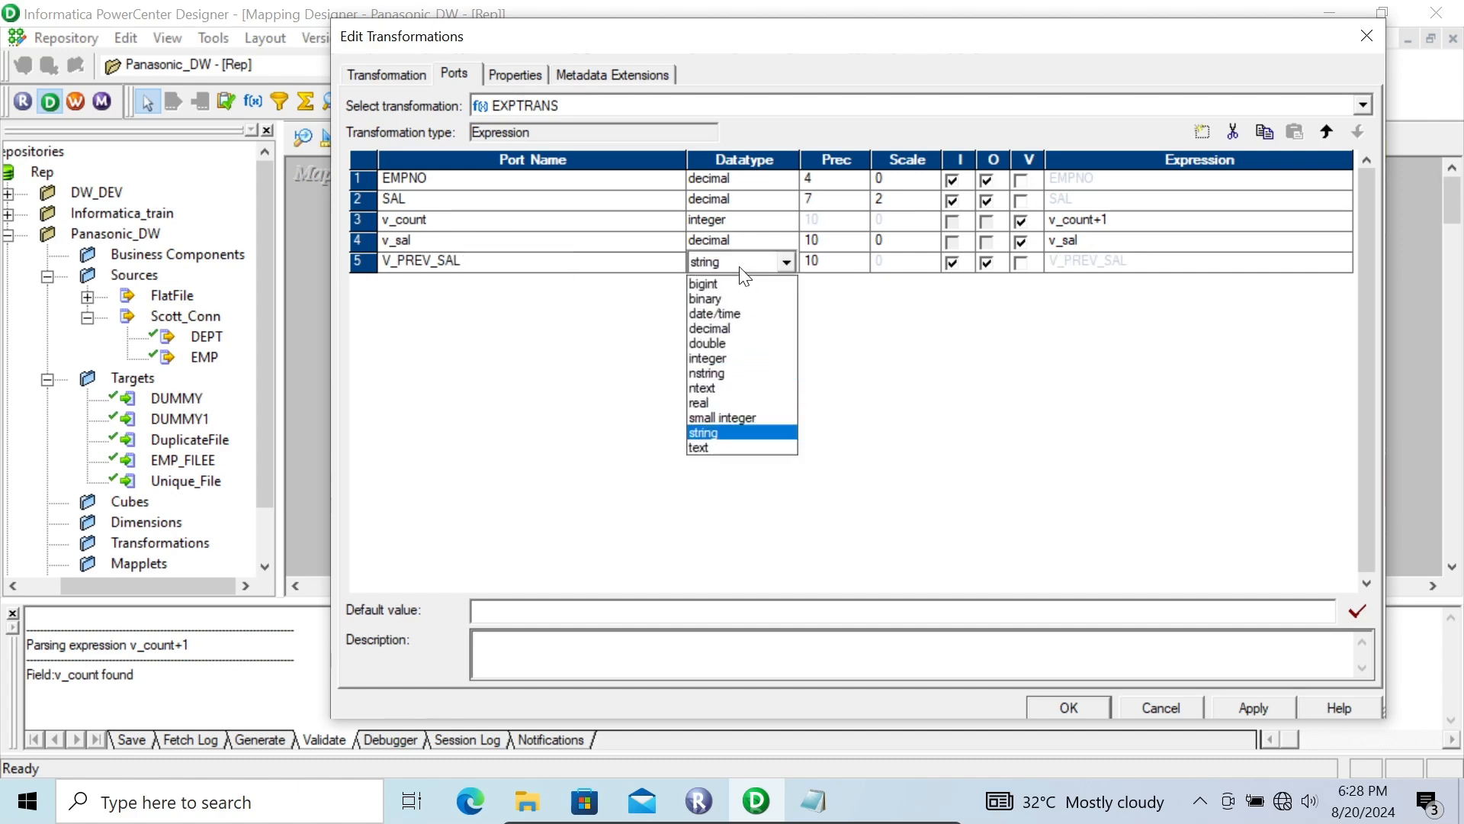
{"action": "left_click", "coordinate": [738, 328]}
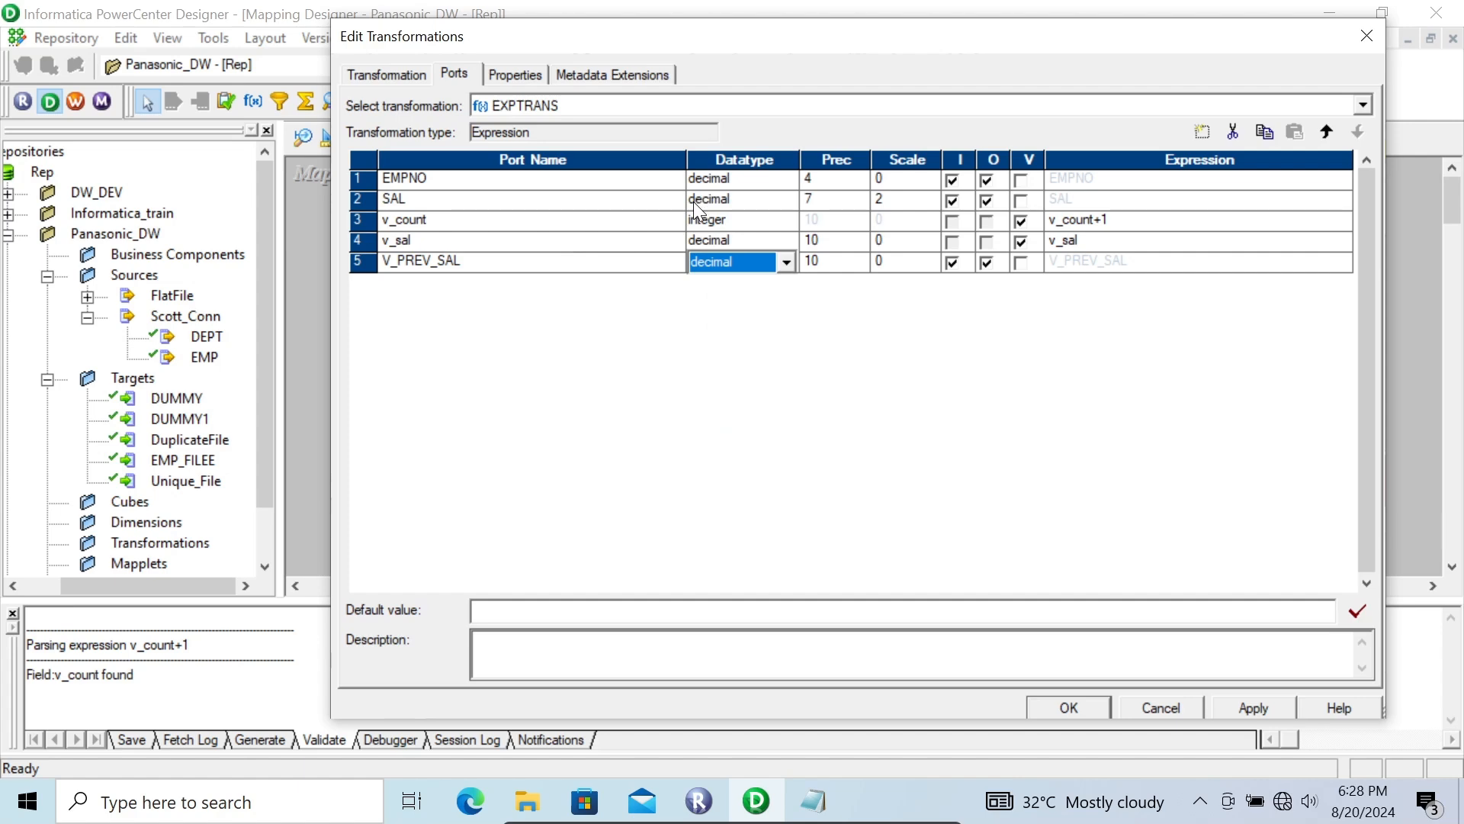
{"action": "left_click", "coordinate": [1019, 262]}
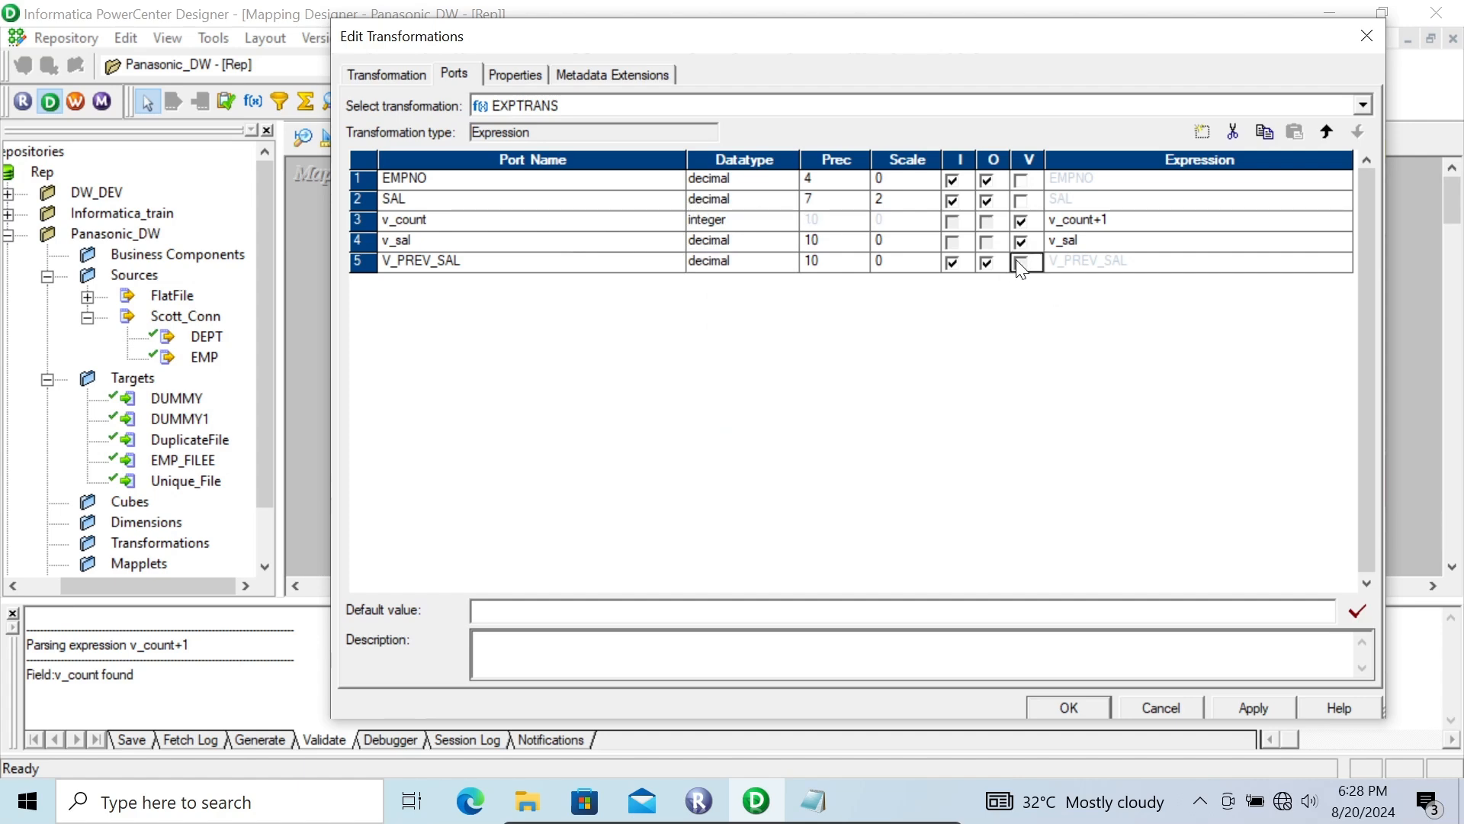
Step: Set the expression of the V_PREV_SAL variable port to the SAL port
{"action": "left_click", "coordinate": [1346, 268]}
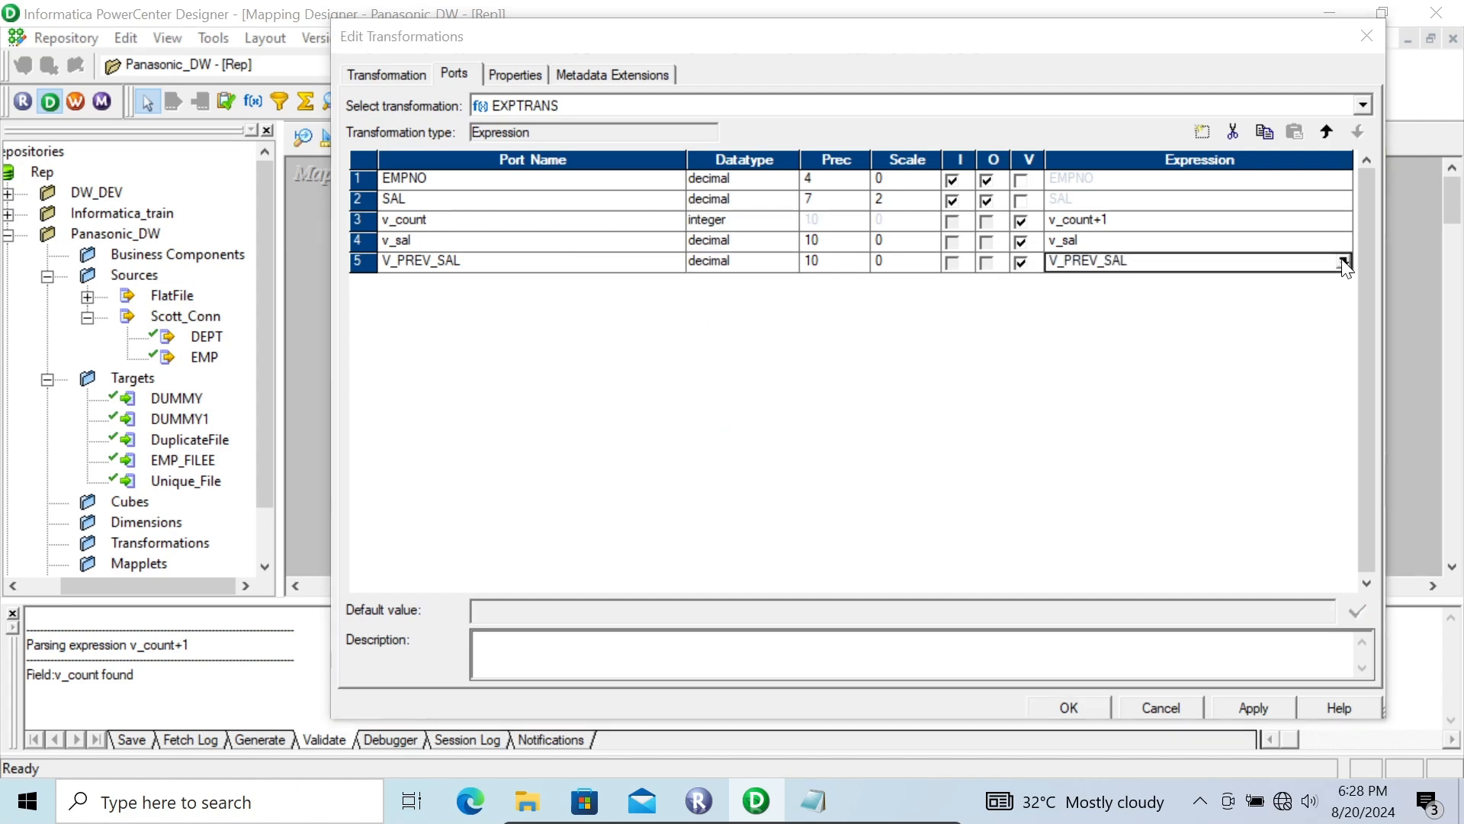
{"action": "left_click", "coordinate": [1343, 262]}
{"action": "left_click_drag", "start_coordinate": [801, 376], "coordinate": [507, 370]}
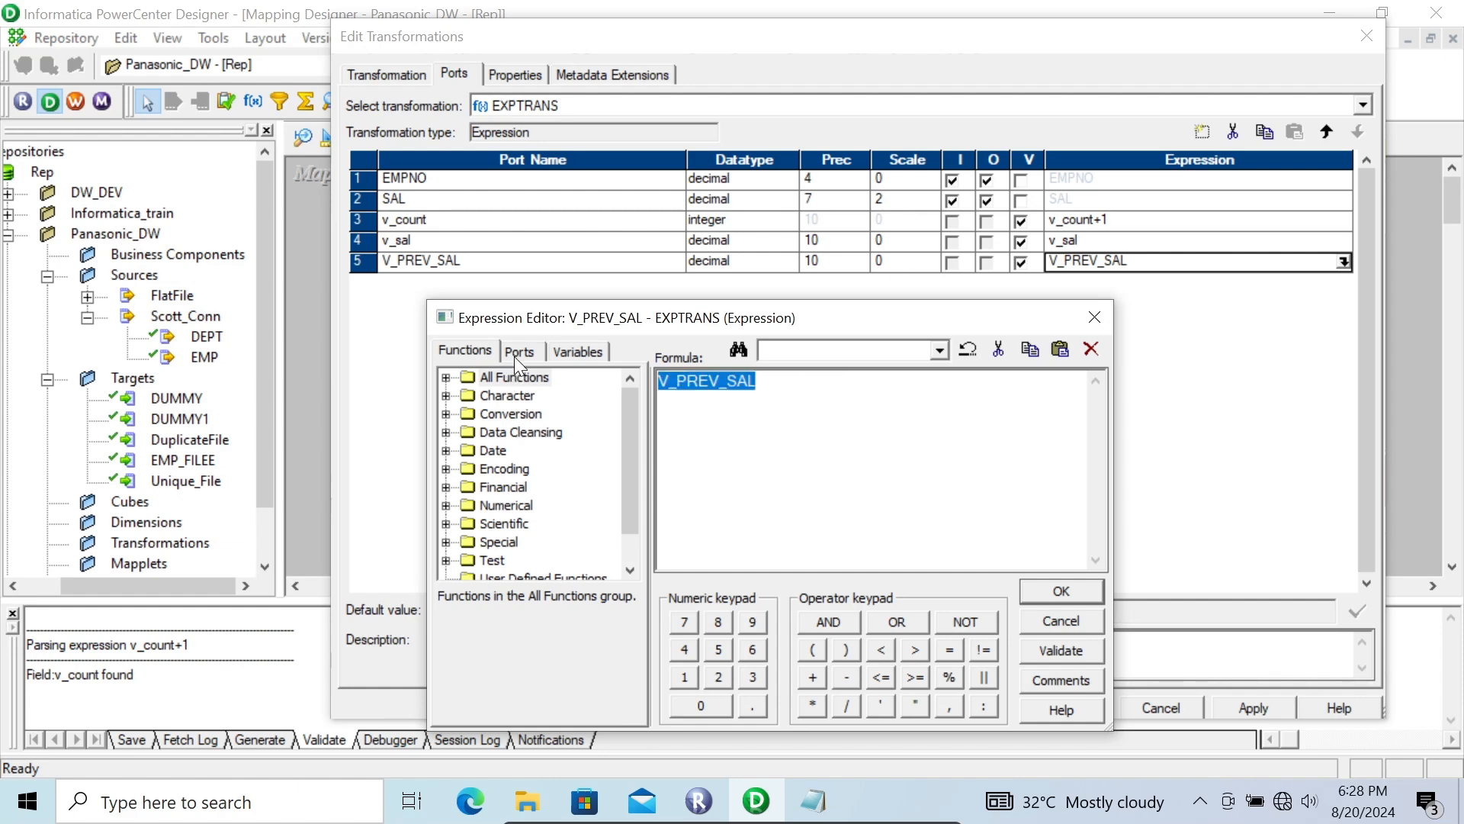
{"action": "left_click", "coordinate": [519, 352]}
{"action": "double_click", "coordinate": [510, 416]}
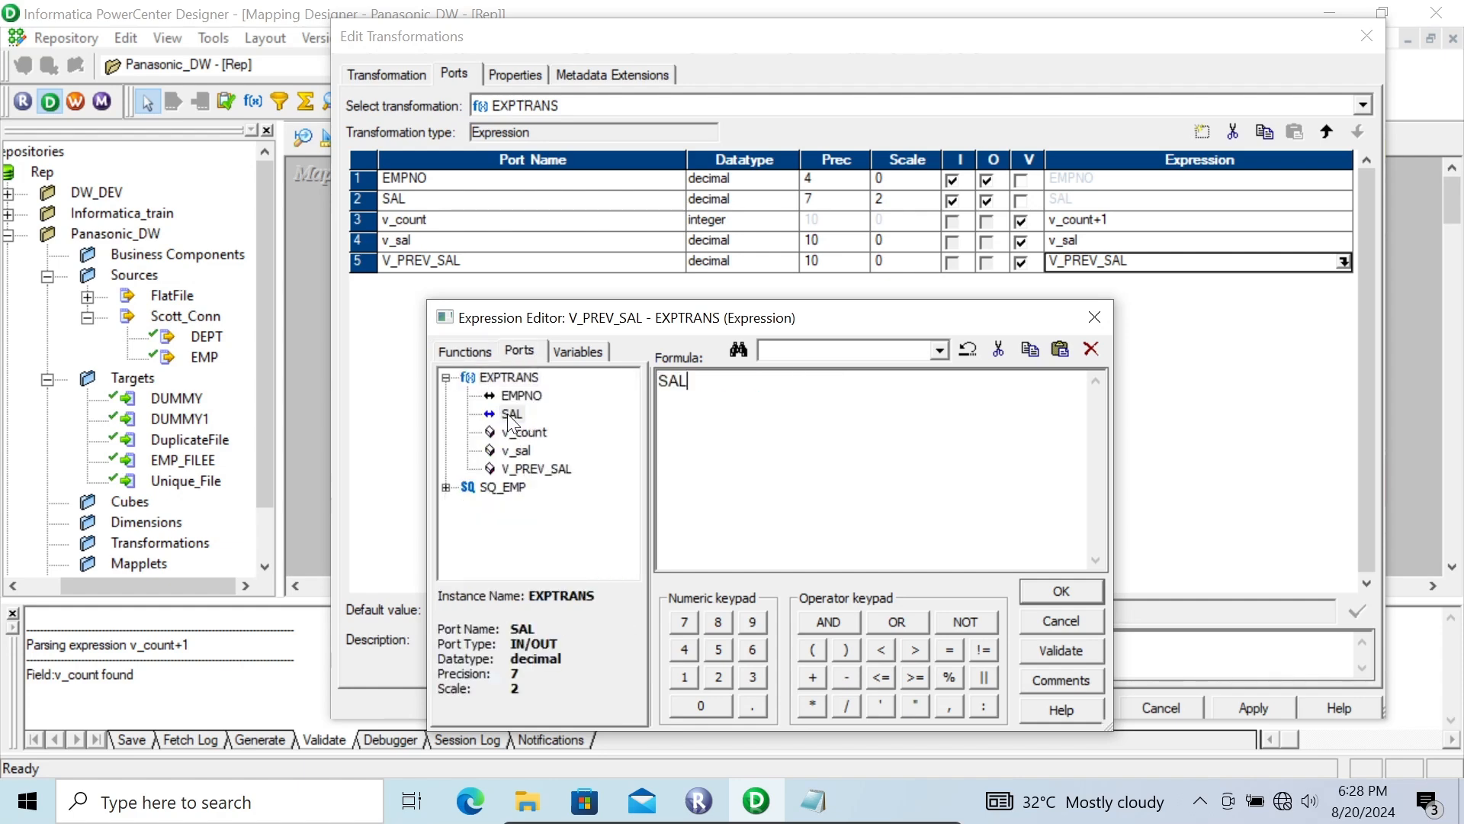
{"action": "left_click", "coordinate": [1049, 592]}
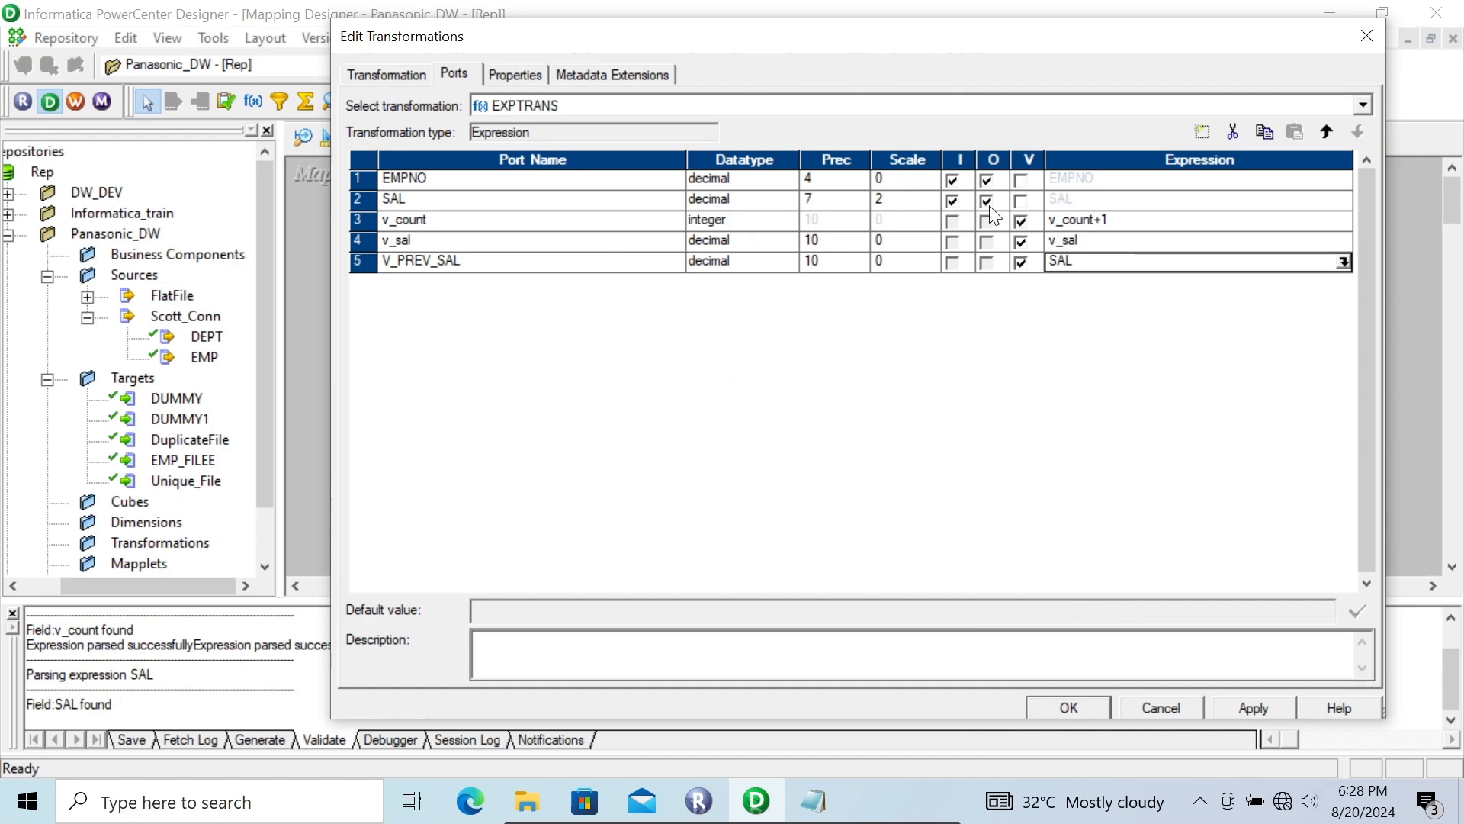
Step: Set the expression of the v_sal variable port to IIF(v_count=1,0,V_PREV_SAL)
{"action": "left_click", "coordinate": [1306, 243]}
{"action": "left_click", "coordinate": [1344, 242]}
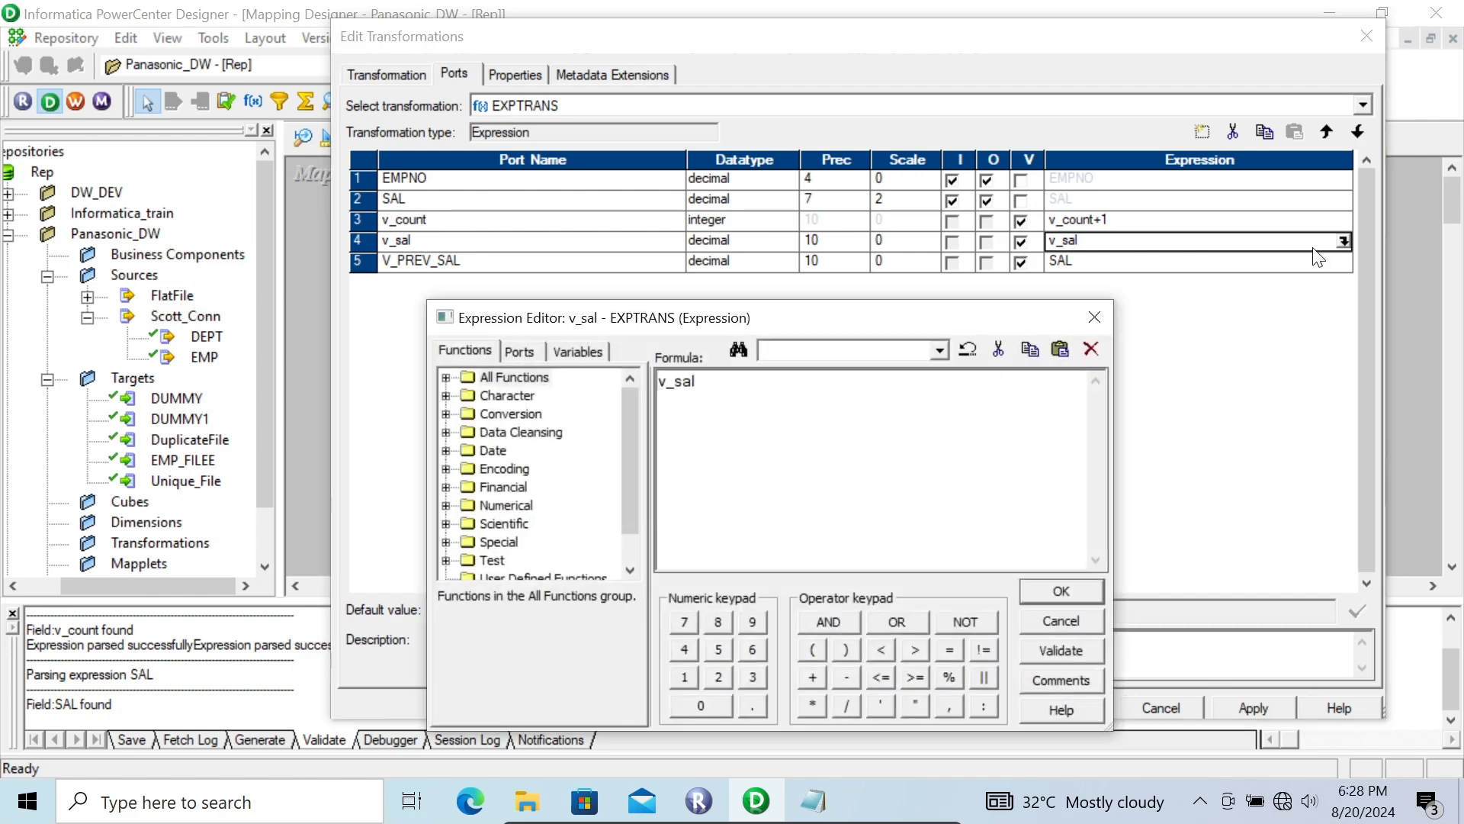
{"action": "left_click_drag", "start_coordinate": [716, 395], "coordinate": [526, 397]}
{"action": "type", "text": "IIF("}
{"action": "left_click", "coordinate": [519, 349]}
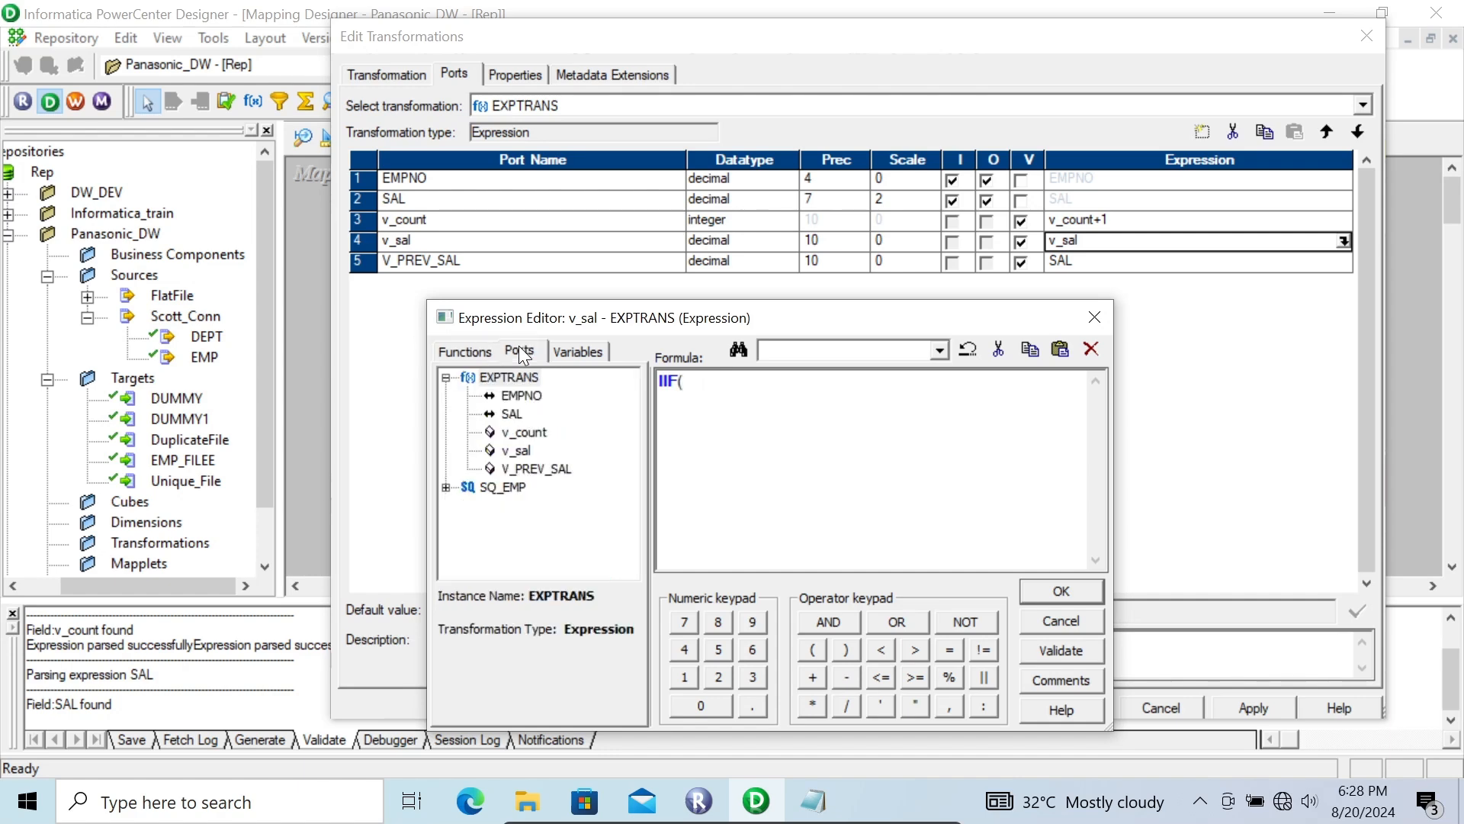
{"action": "double_click", "coordinate": [522, 433]}
{"action": "type", "text": "="}
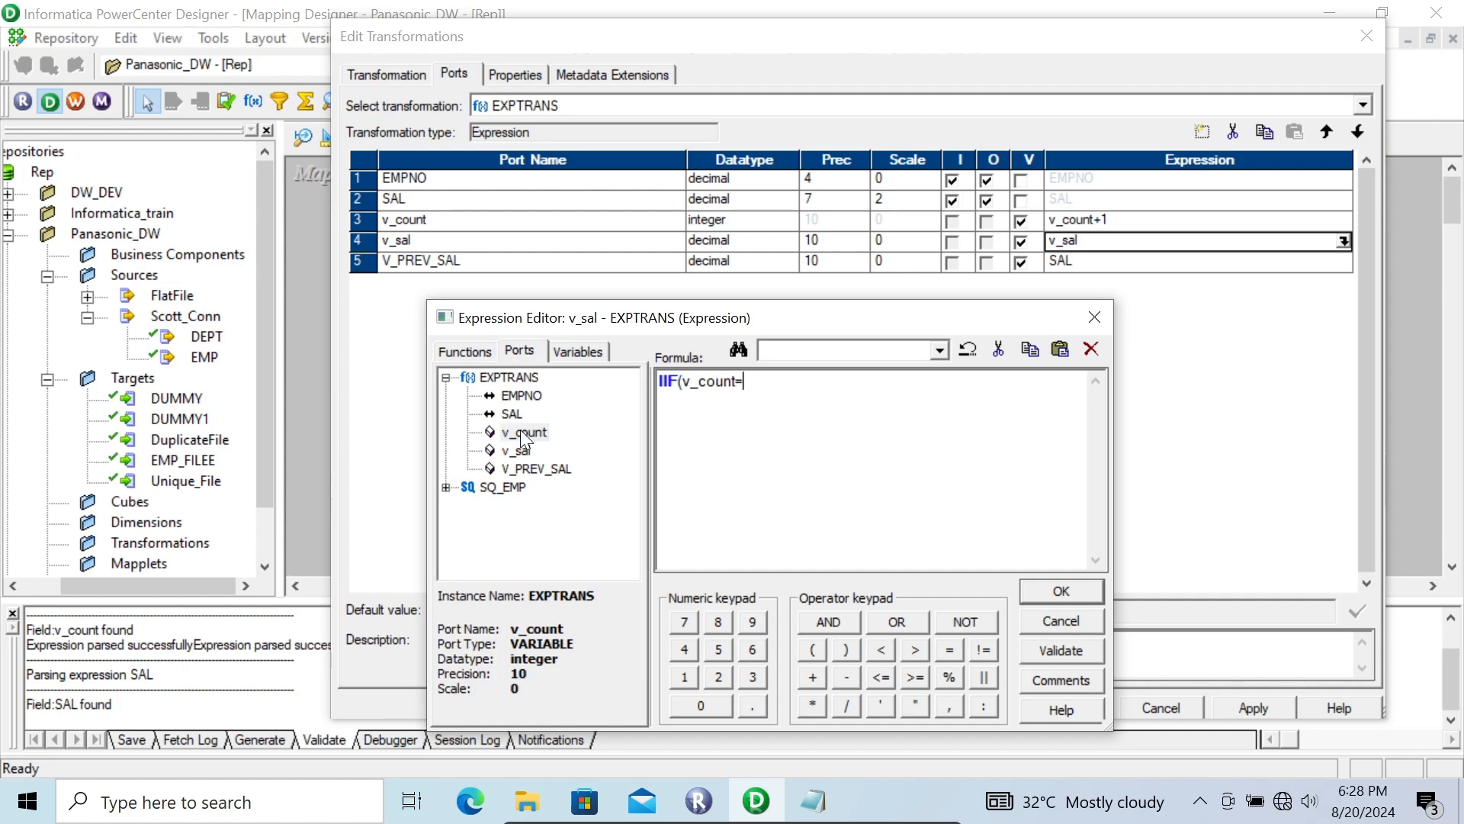
{"action": "type", "text": "1,0,"}
{"action": "double_click", "coordinate": [537, 470]}
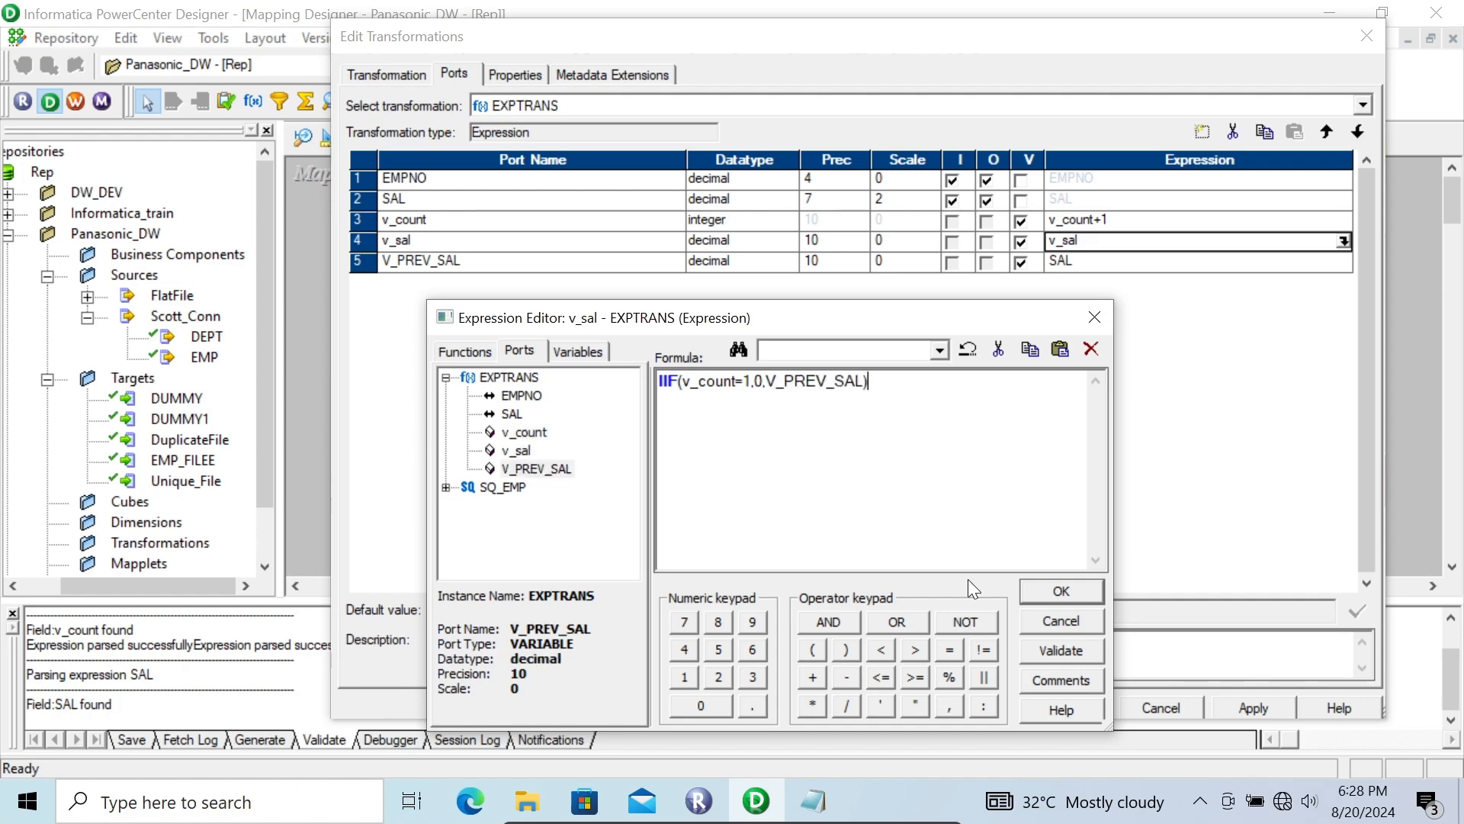
{"action": "left_click", "coordinate": [1029, 591]}
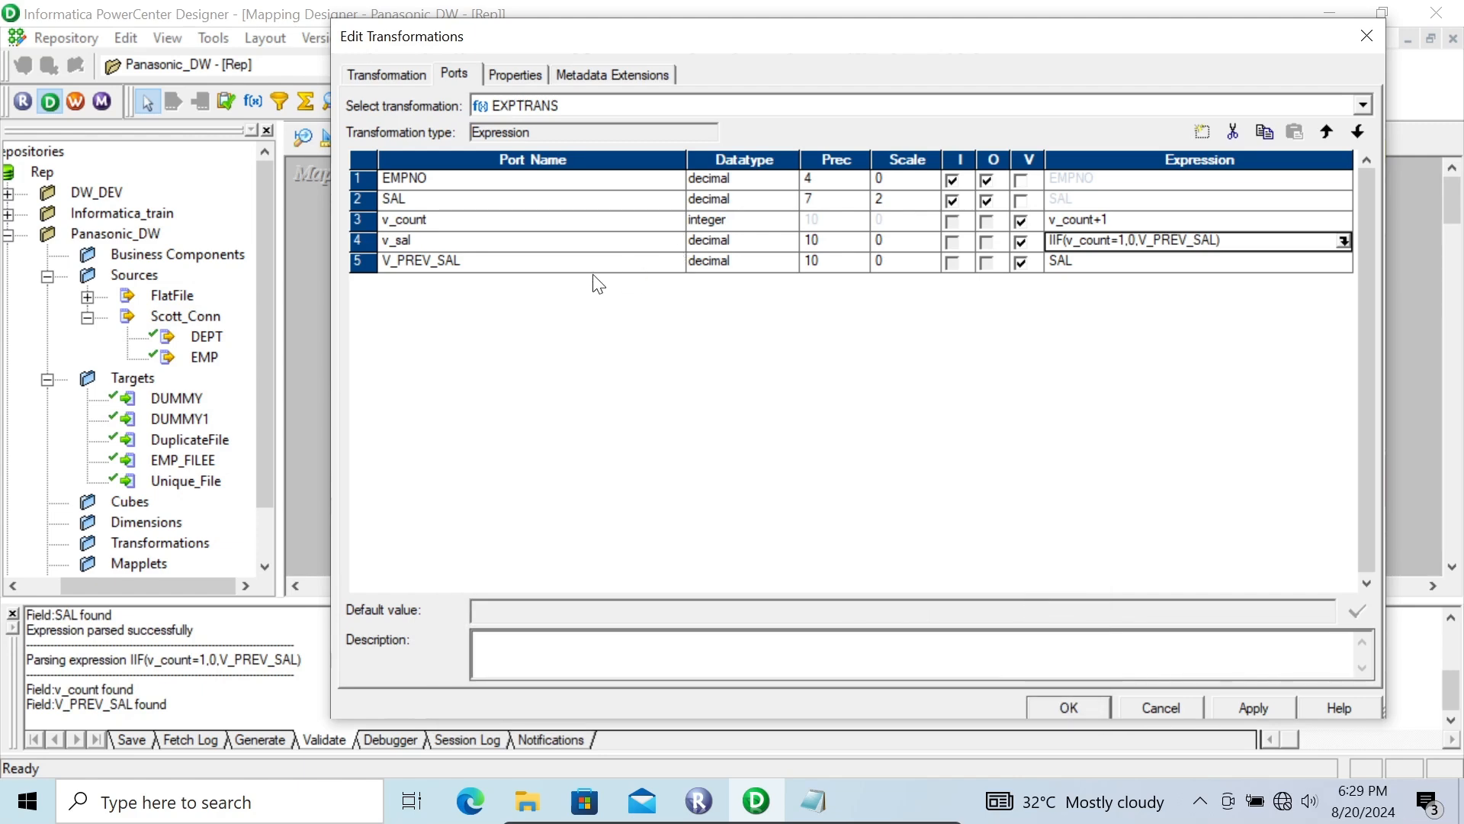
Step: Add a decimal port named O_LAG below V_PREV_SAL and make it output-only
{"action": "left_click", "coordinate": [591, 260]}
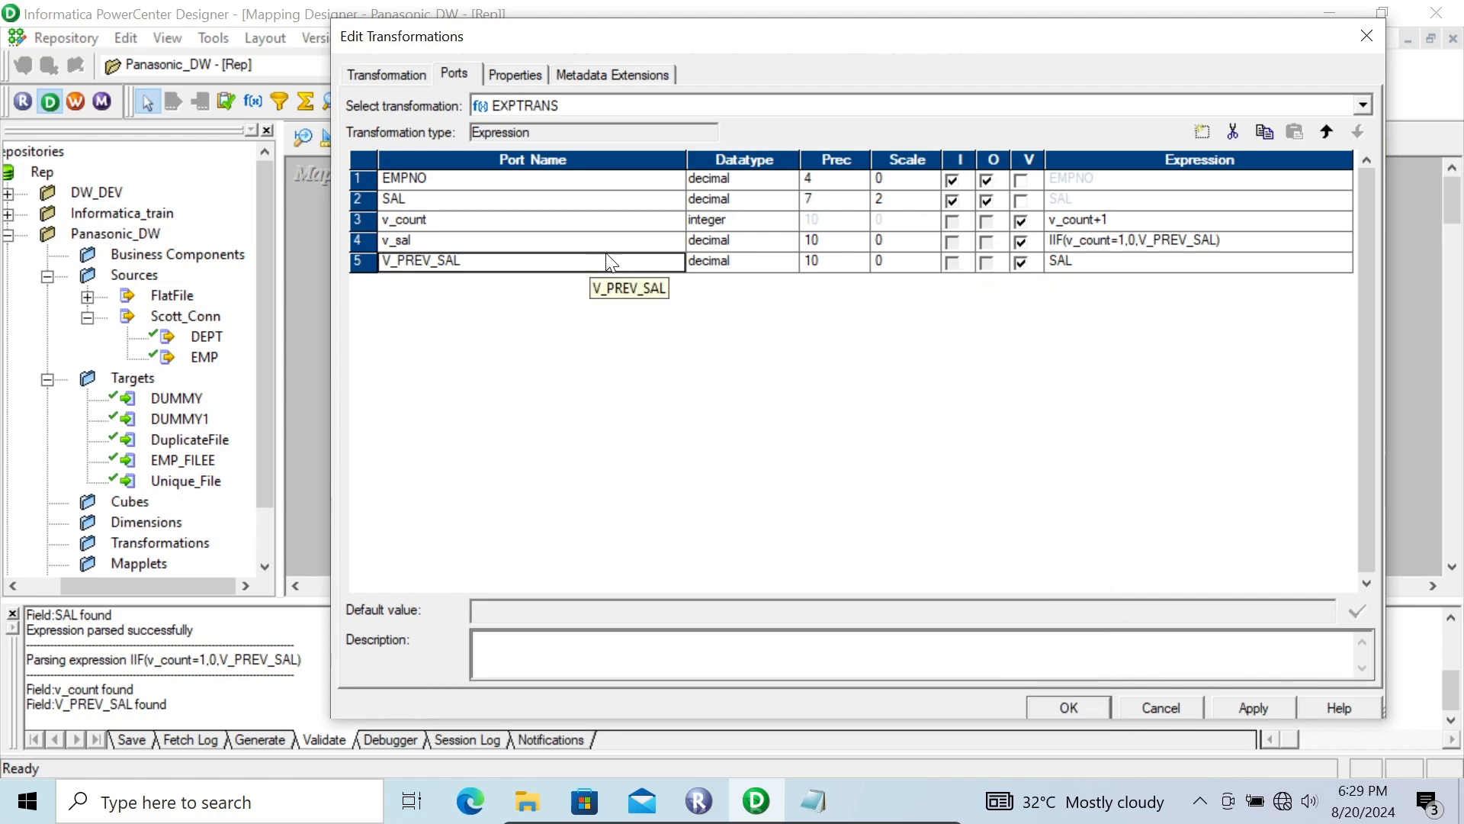
{"action": "left_click", "coordinate": [1202, 133]}
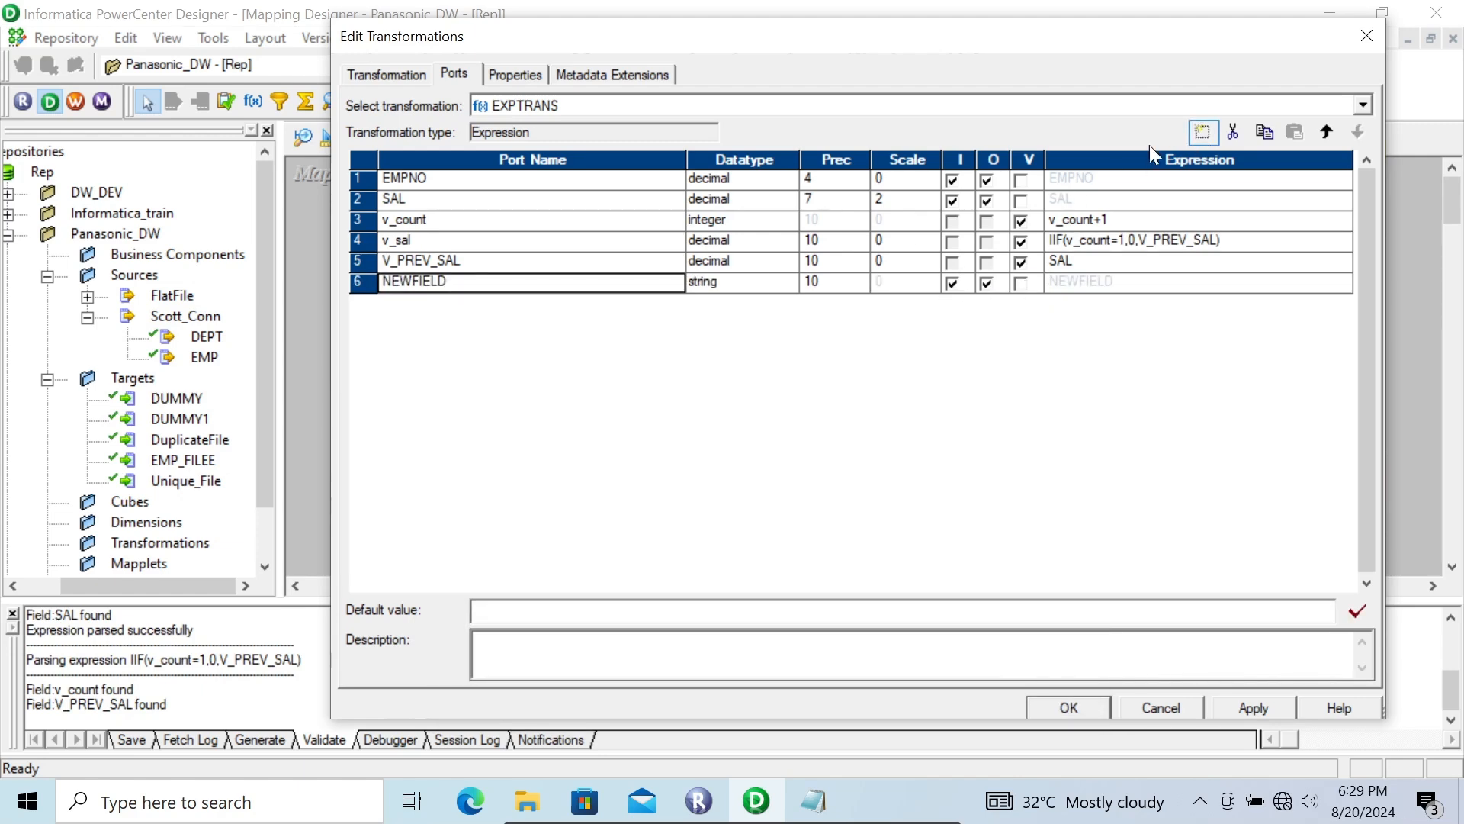
{"action": "left_click", "coordinate": [736, 284]}
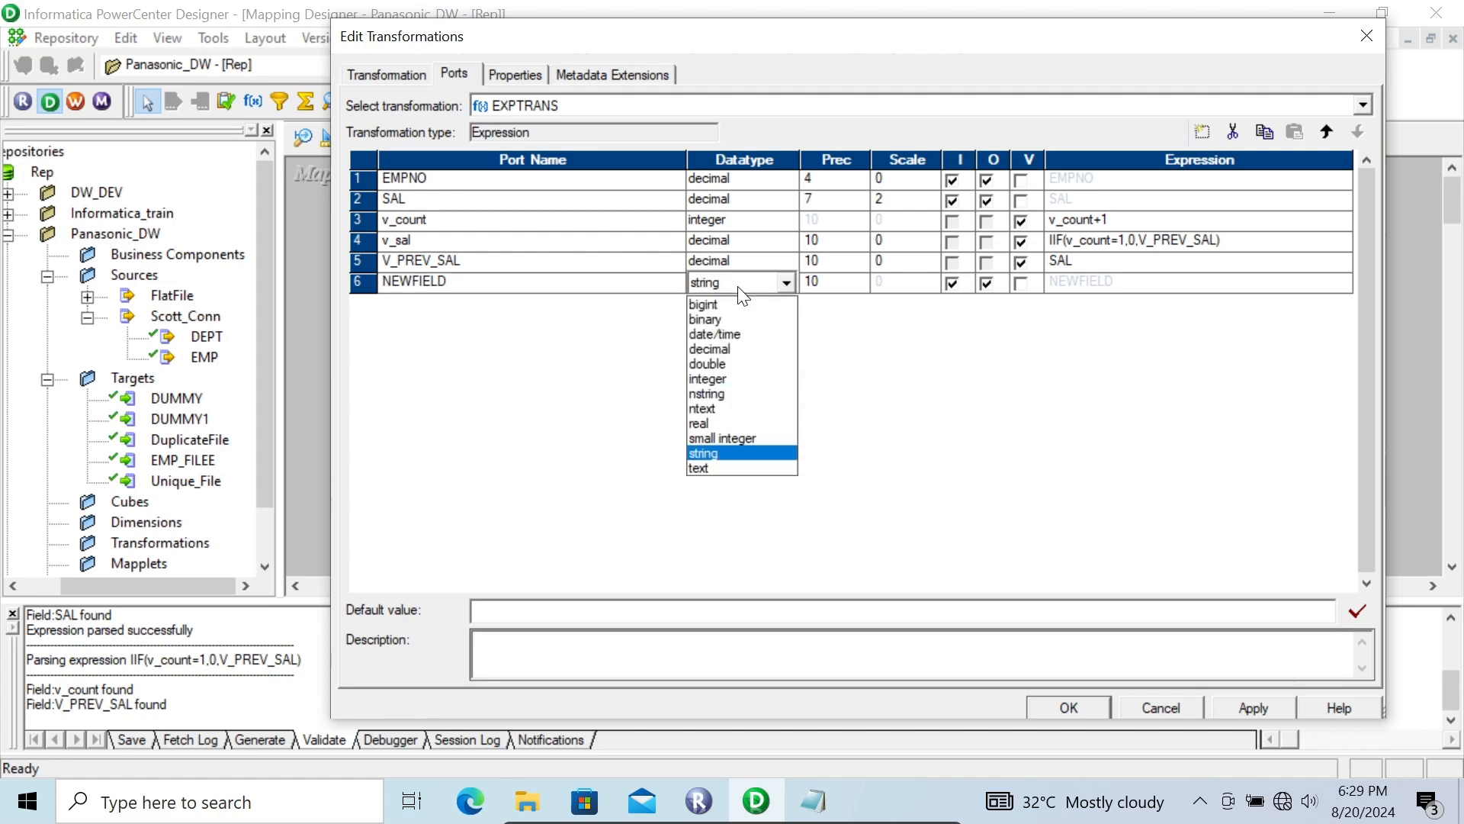
{"action": "left_click", "coordinate": [714, 347]}
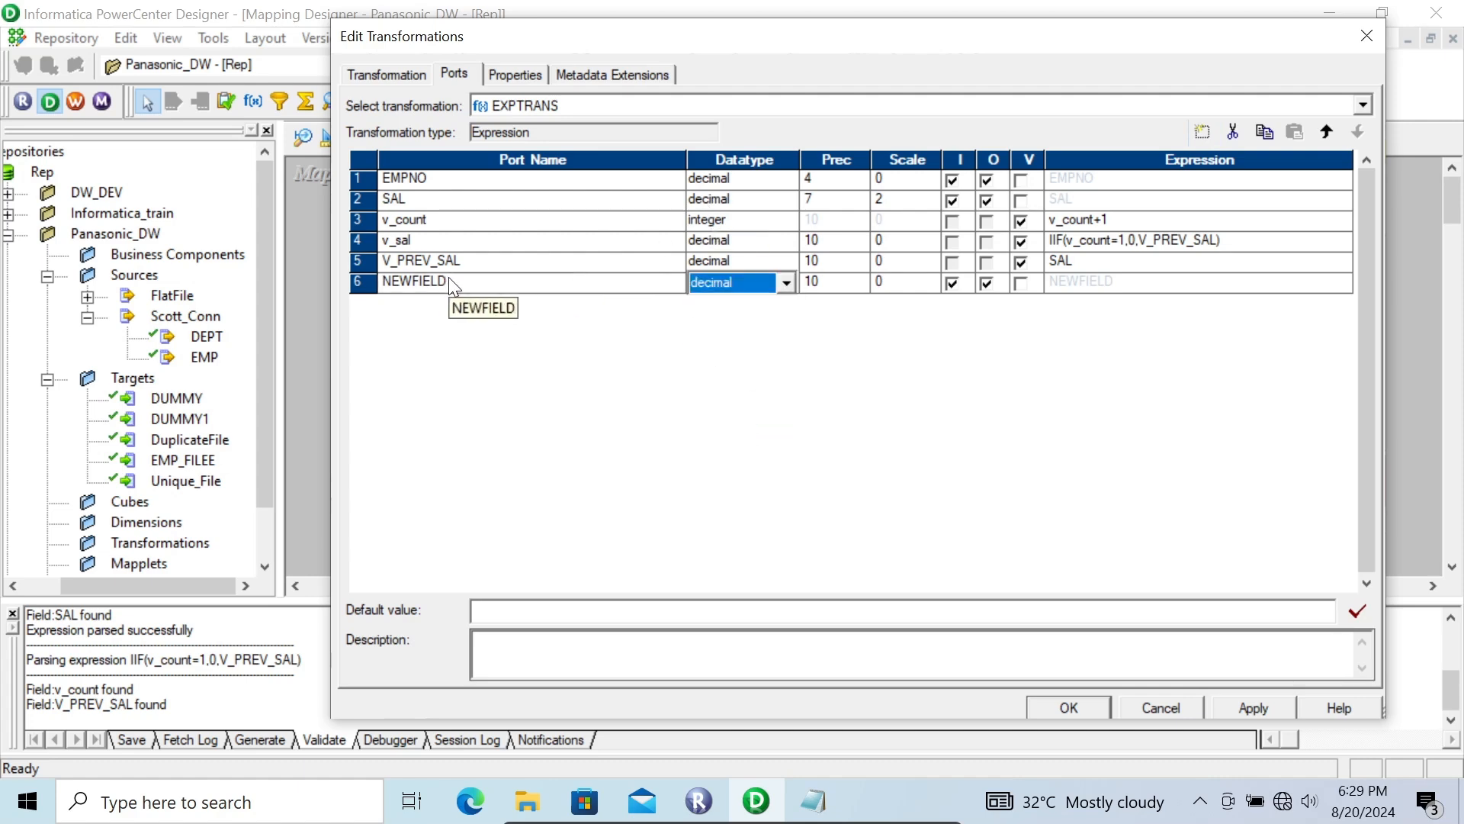
{"action": "left_click", "coordinate": [488, 281]}
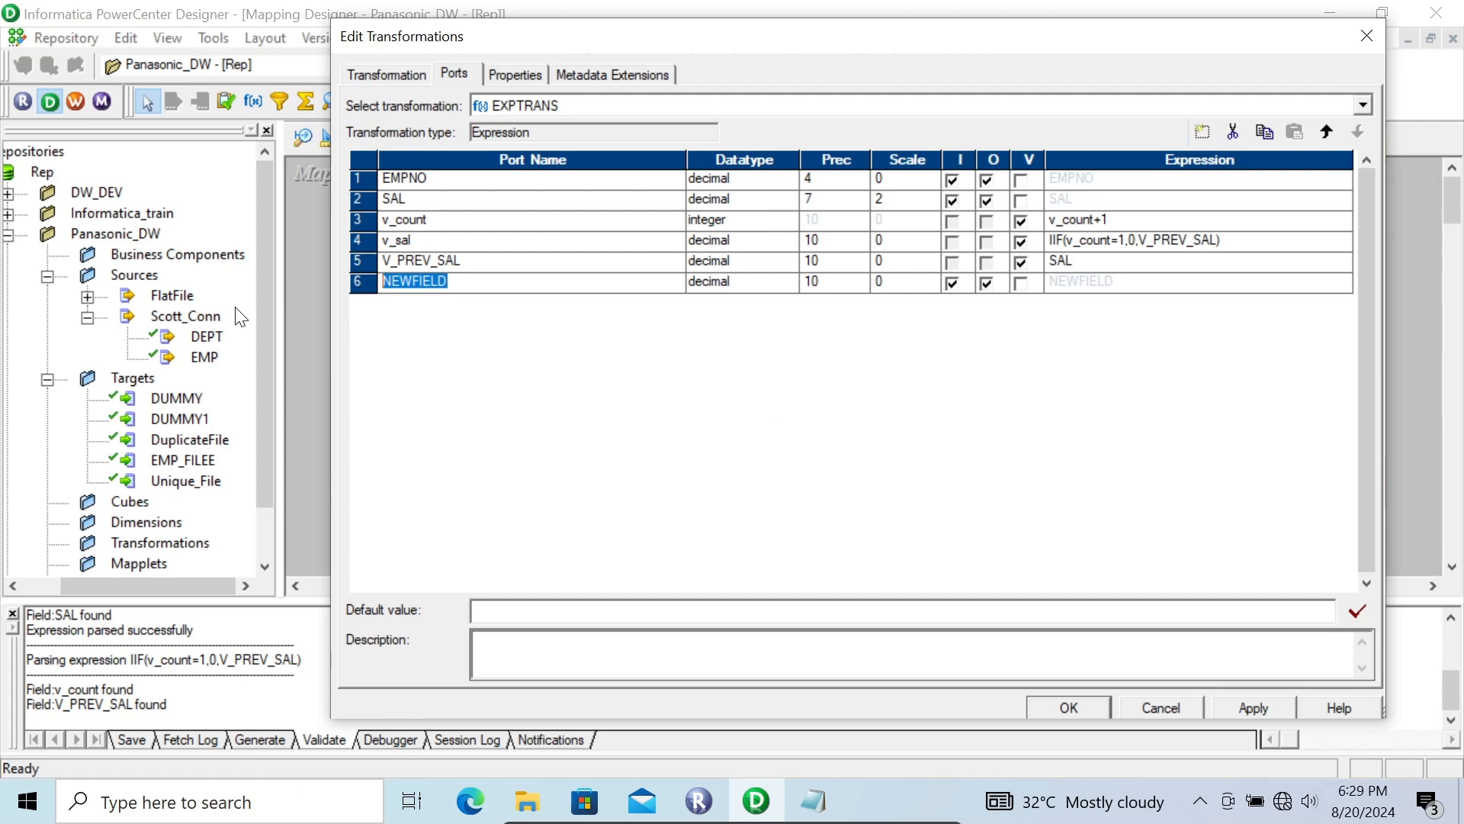
{"action": "type", "text": "O_LAG"}
{"action": "left_click", "coordinate": [952, 285]}
Step: Set the expression of the O_LAG output port to v_sal and apply the Expression transformation's changes
{"action": "left_click", "coordinate": [1264, 288]}
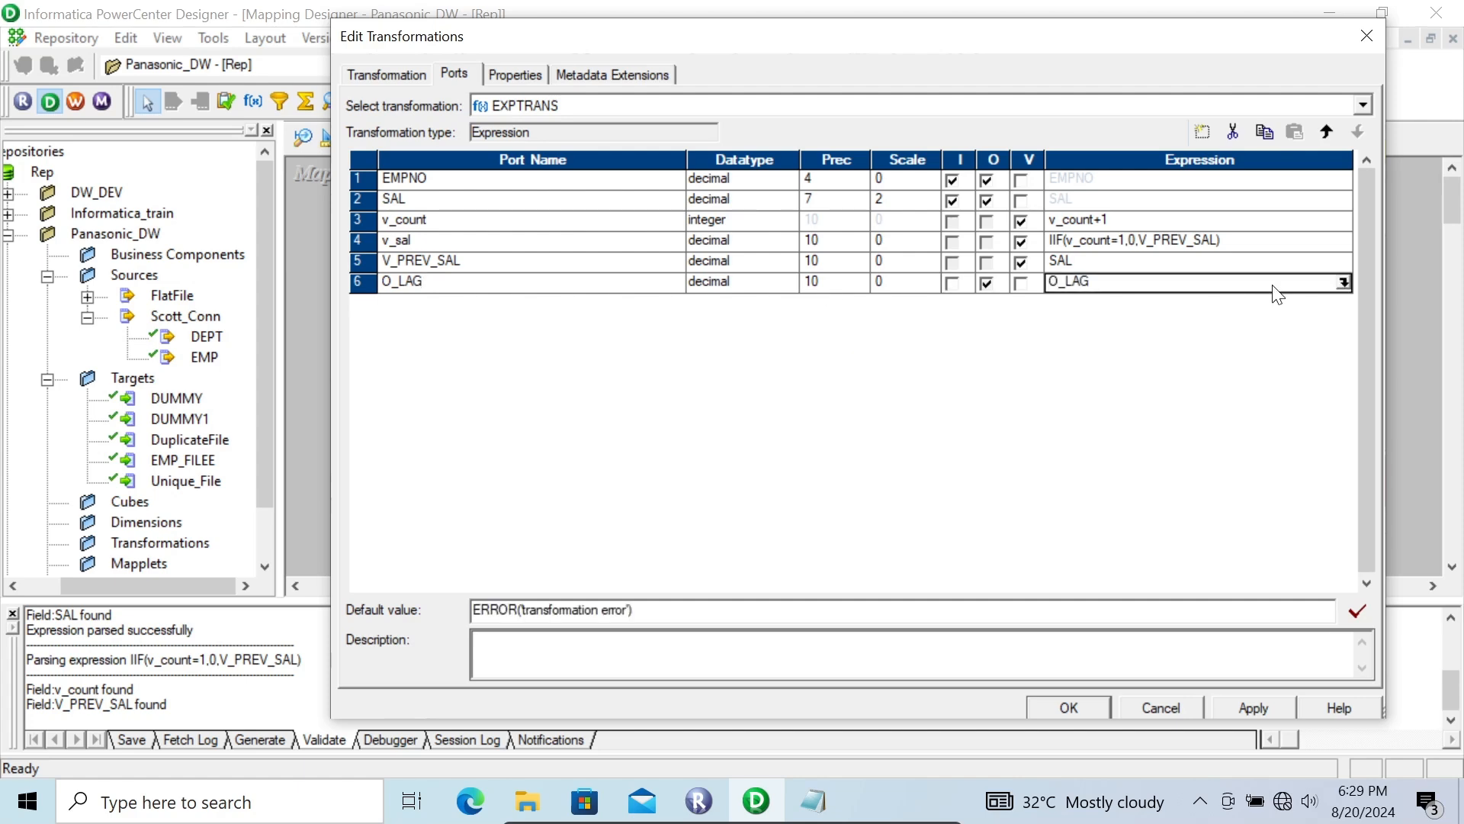
{"action": "left_click", "coordinate": [1343, 283]}
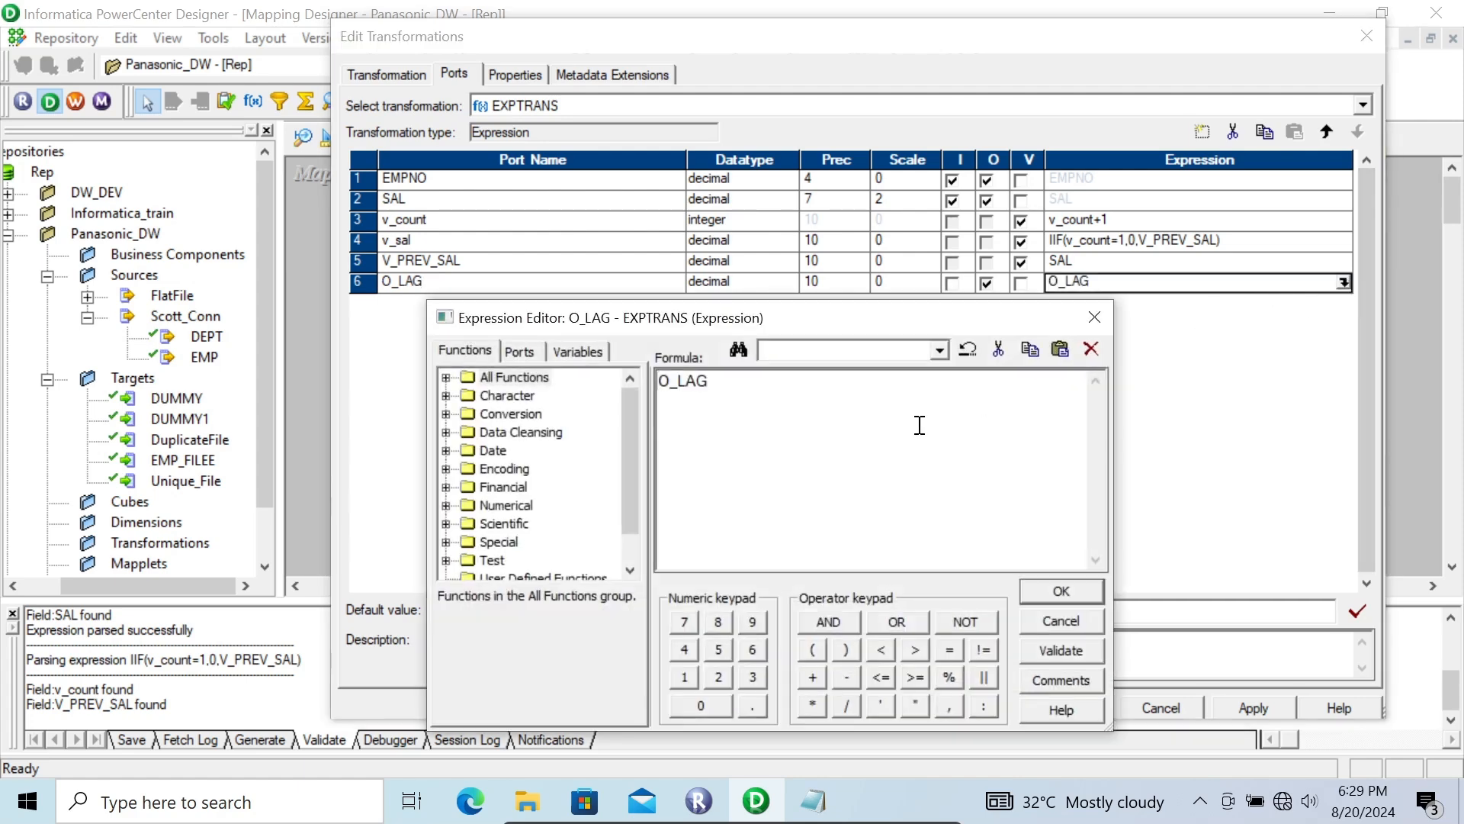
{"action": "left_click", "coordinate": [519, 351]}
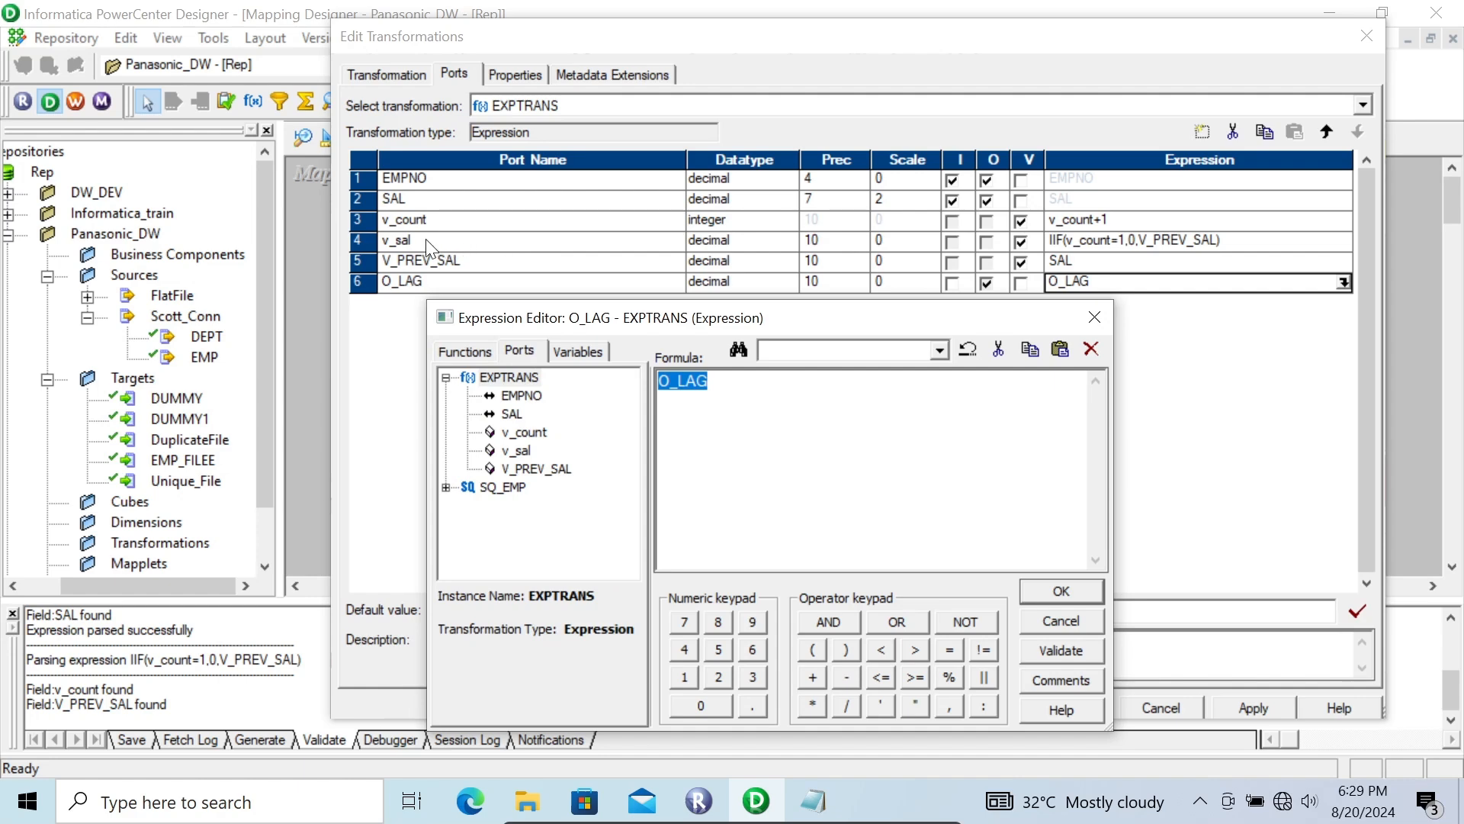
{"action": "double_click", "coordinate": [516, 451]}
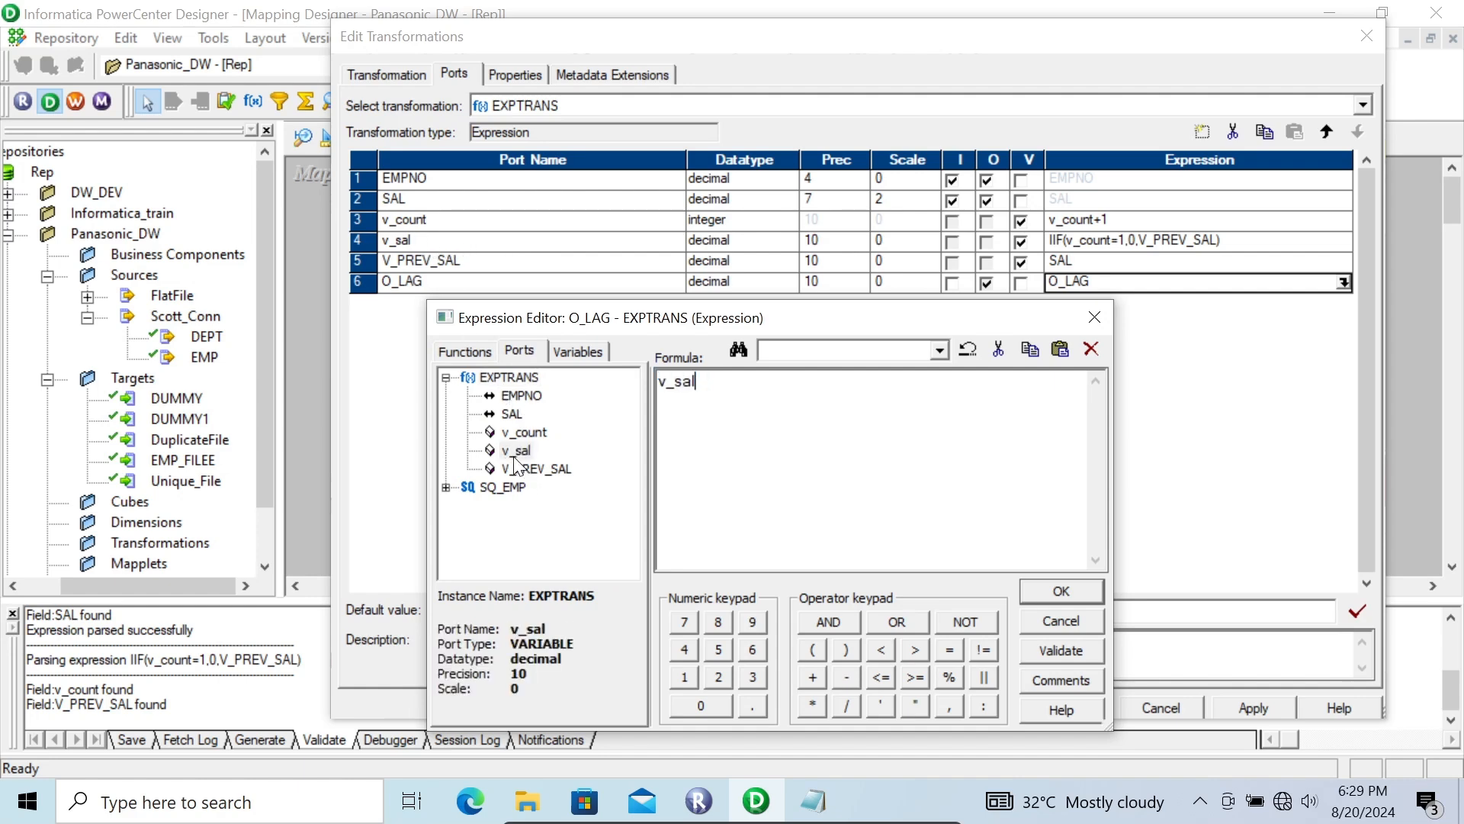
{"action": "left_click", "coordinate": [1060, 591]}
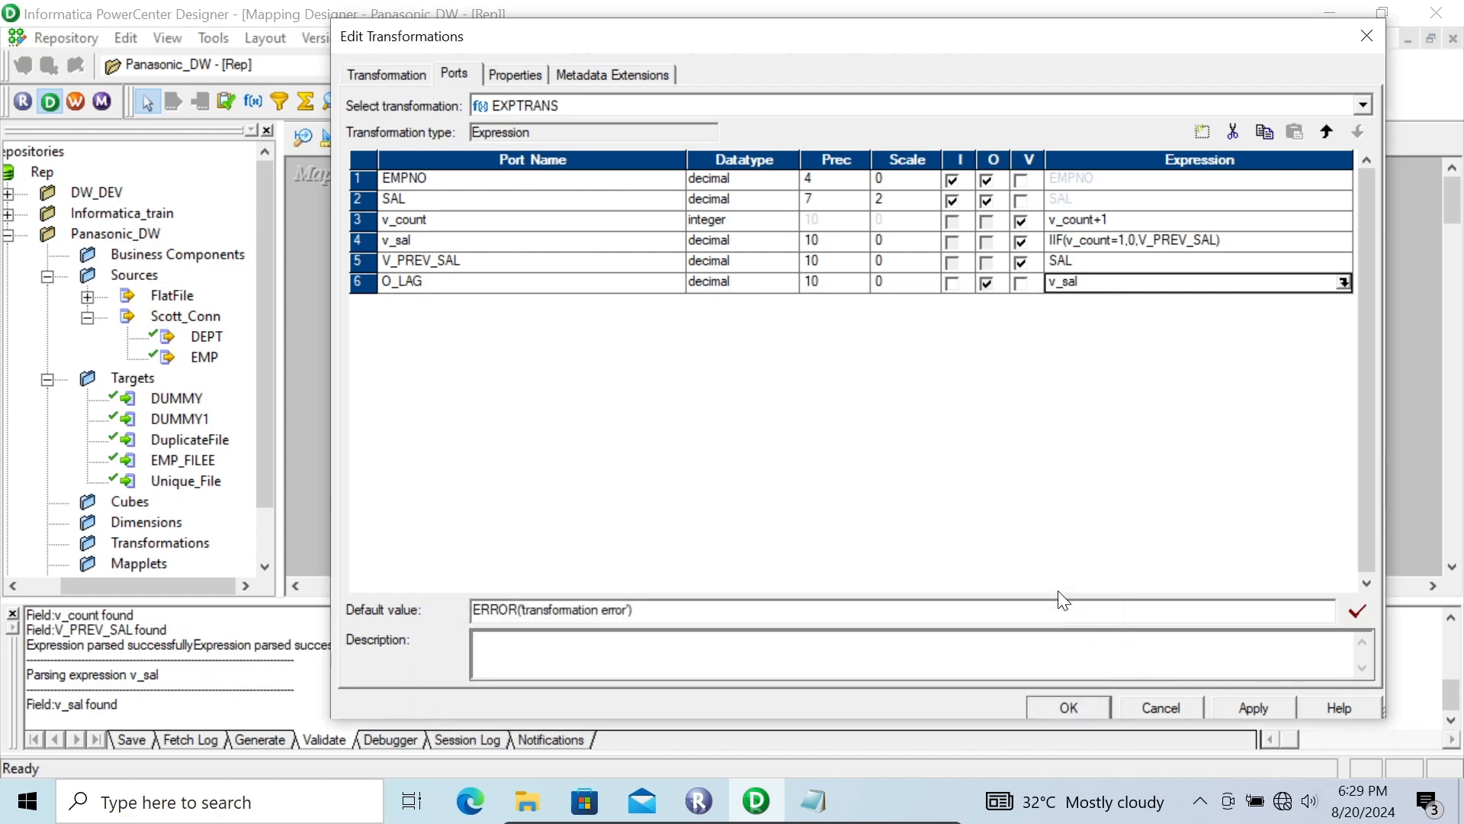
{"action": "left_click", "coordinate": [1243, 709]}
{"action": "left_click", "coordinate": [1066, 709]}
{"action": "left_click_drag", "start_coordinate": [671, 579], "coordinate": [746, 568]}
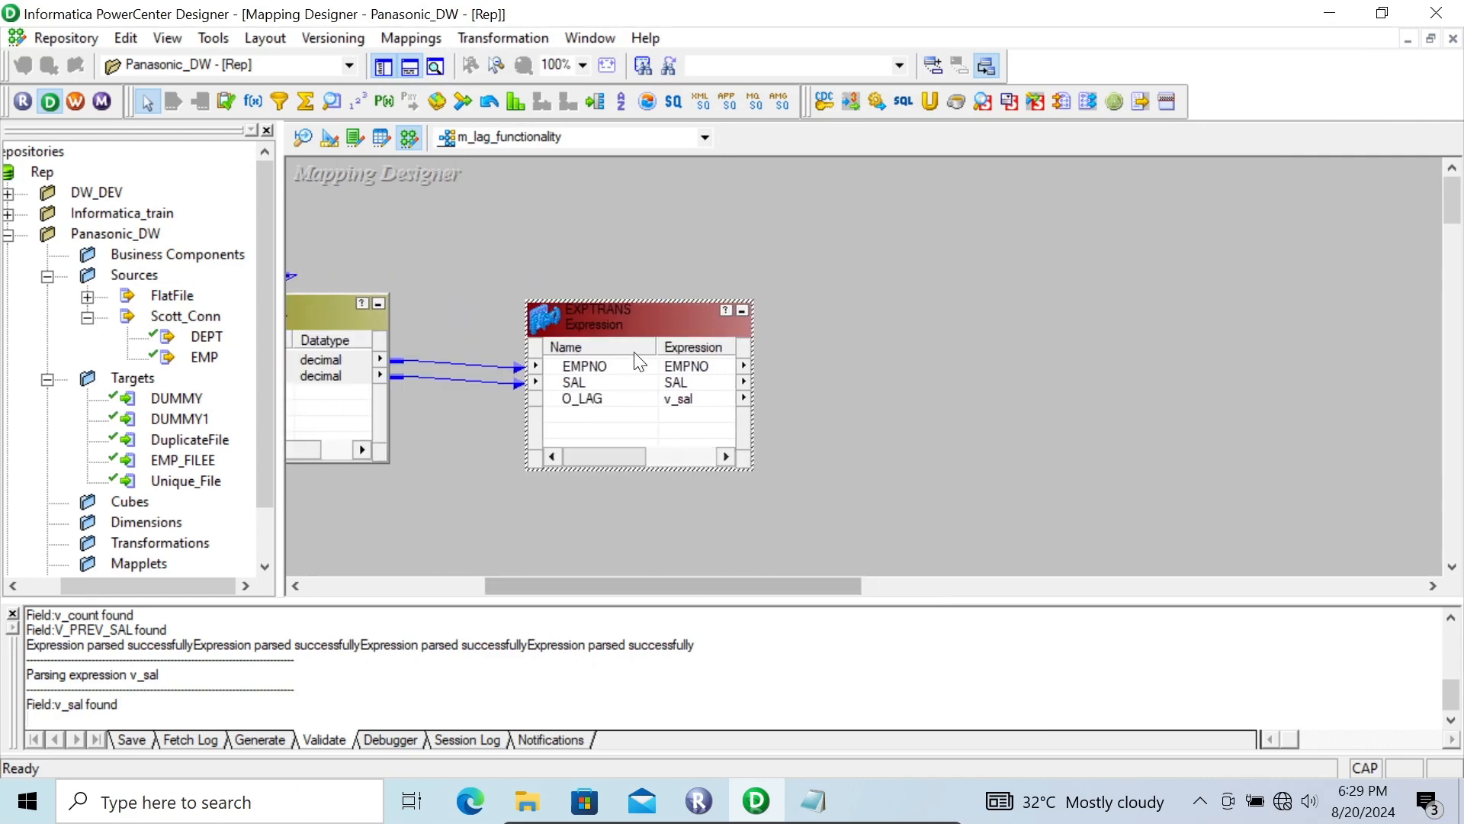
Step: Move EXPTRANS up slightly and add the DUMMY target to the mapping beside it
{"action": "left_click_drag", "start_coordinate": [607, 315], "coordinate": [601, 288]}
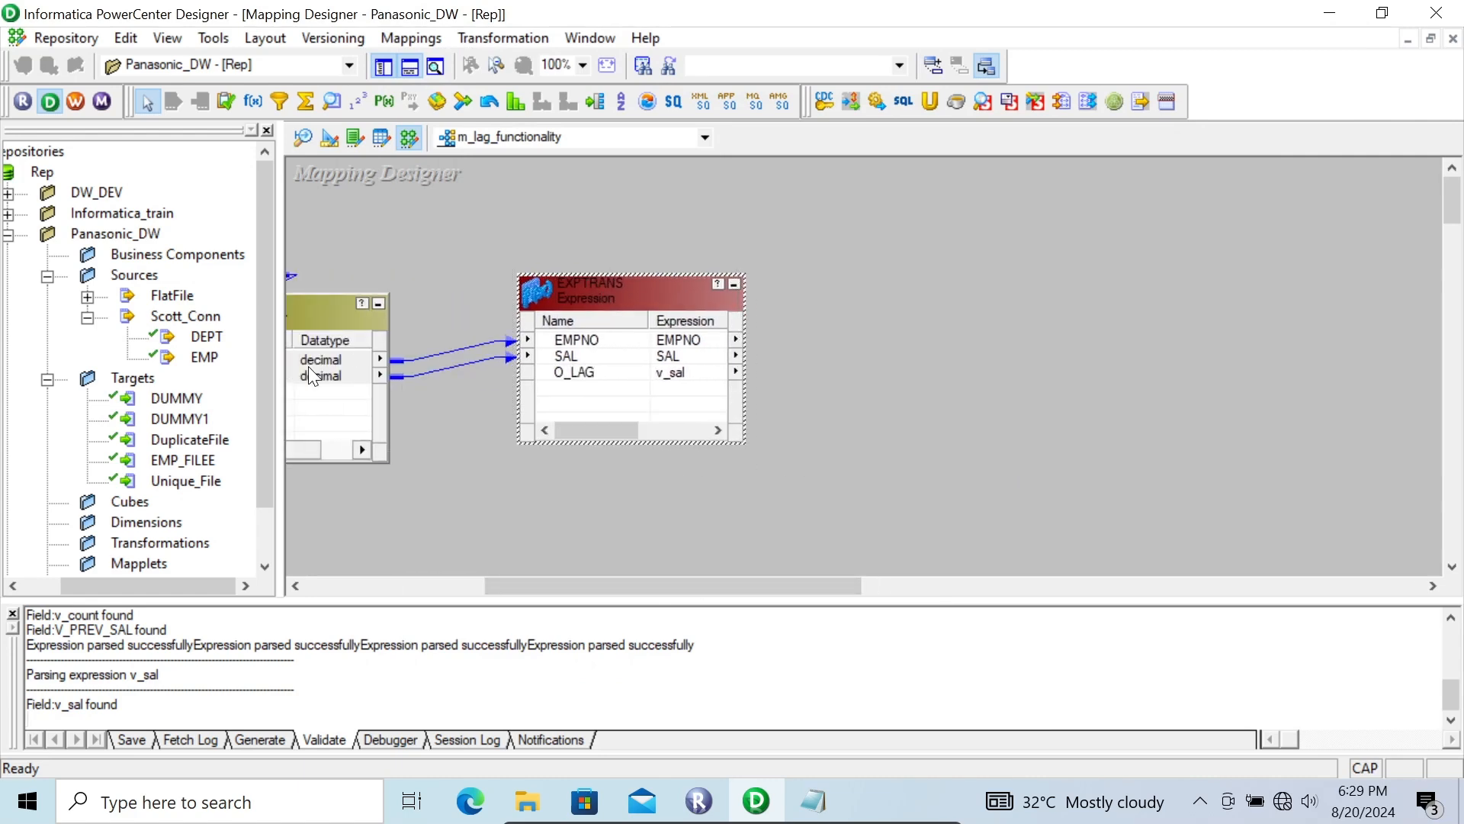
{"action": "left_click", "coordinate": [172, 395]}
{"action": "left_click_drag", "start_coordinate": [148, 395], "coordinate": [920, 314]}
Step: Link EXPTRANS ports EMPNO, SAL and O_LAG to DUMMY's COL1, COL2 and COL3, and save the mapping
{"action": "right_click", "coordinate": [615, 344]}
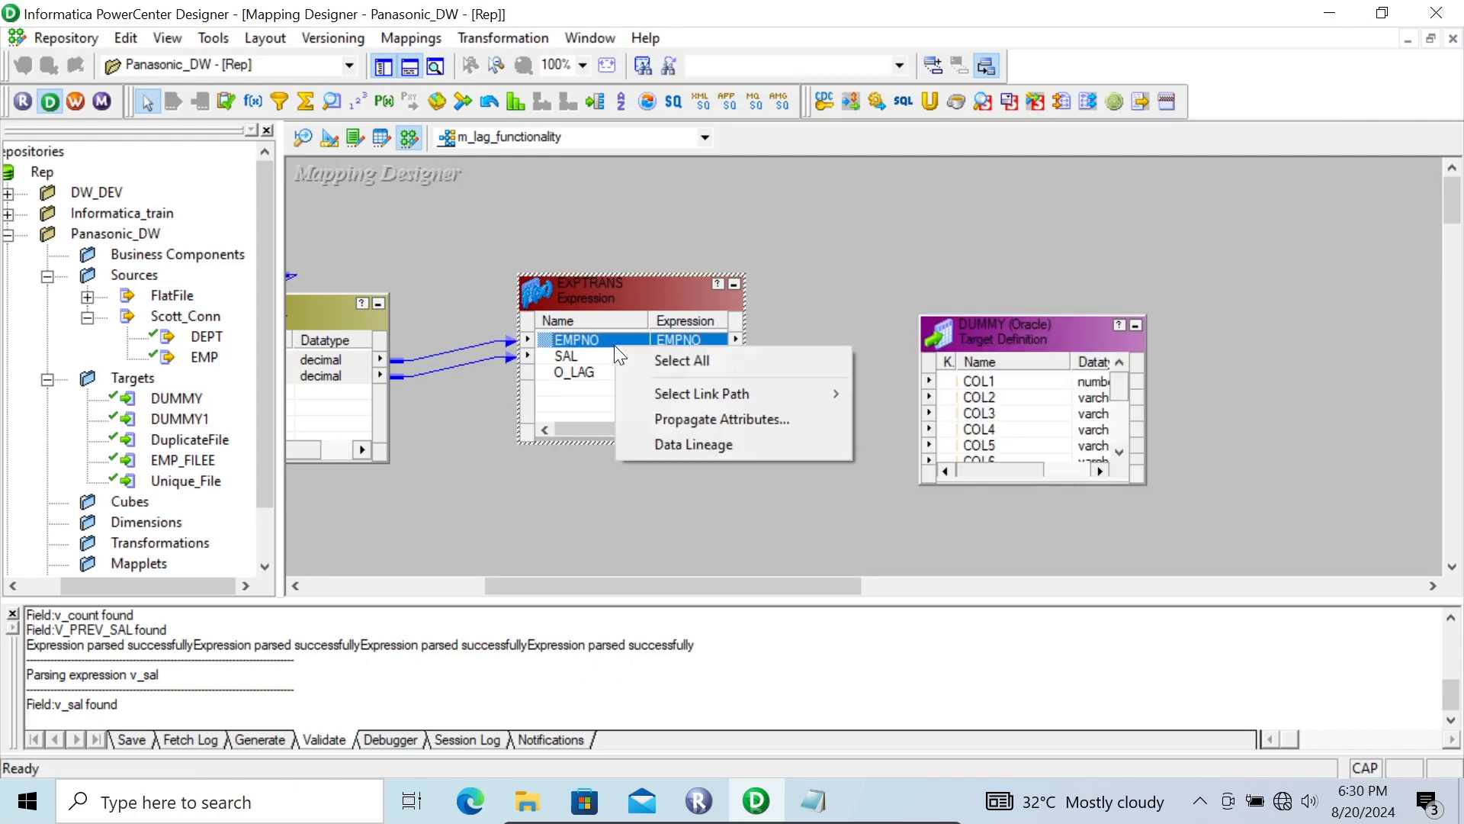
{"action": "left_click", "coordinate": [647, 363]}
{"action": "left_click_drag", "start_coordinate": [550, 338], "coordinate": [1010, 385]}
{"action": "key", "text": "ctrl+s"}
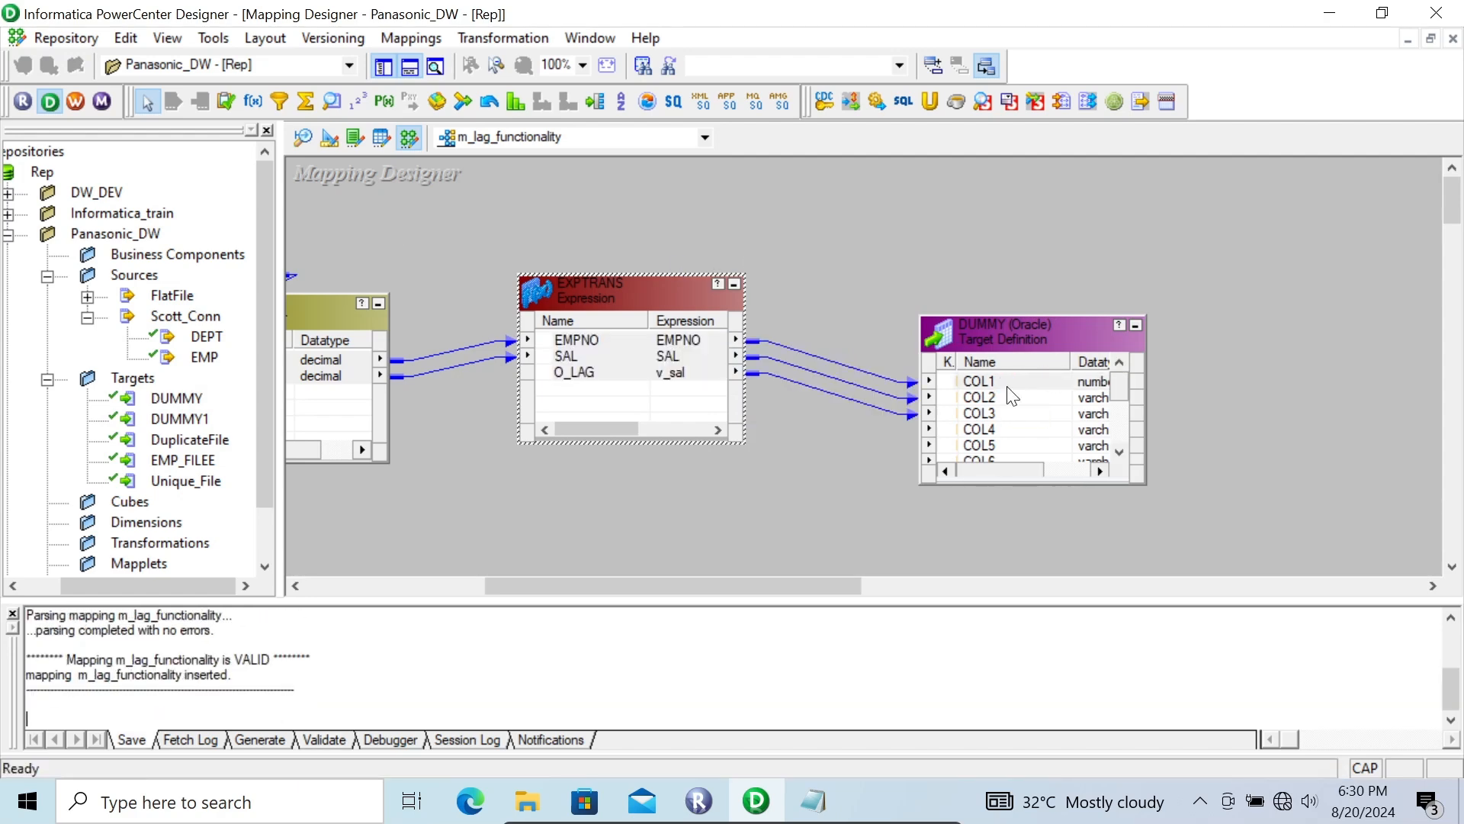
Step: Switch to Workflow Manager, dismiss the startup tip, and shift the s_m_lead_functionality session to make room in w_panasonic
{"action": "left_click", "coordinate": [75, 95]}
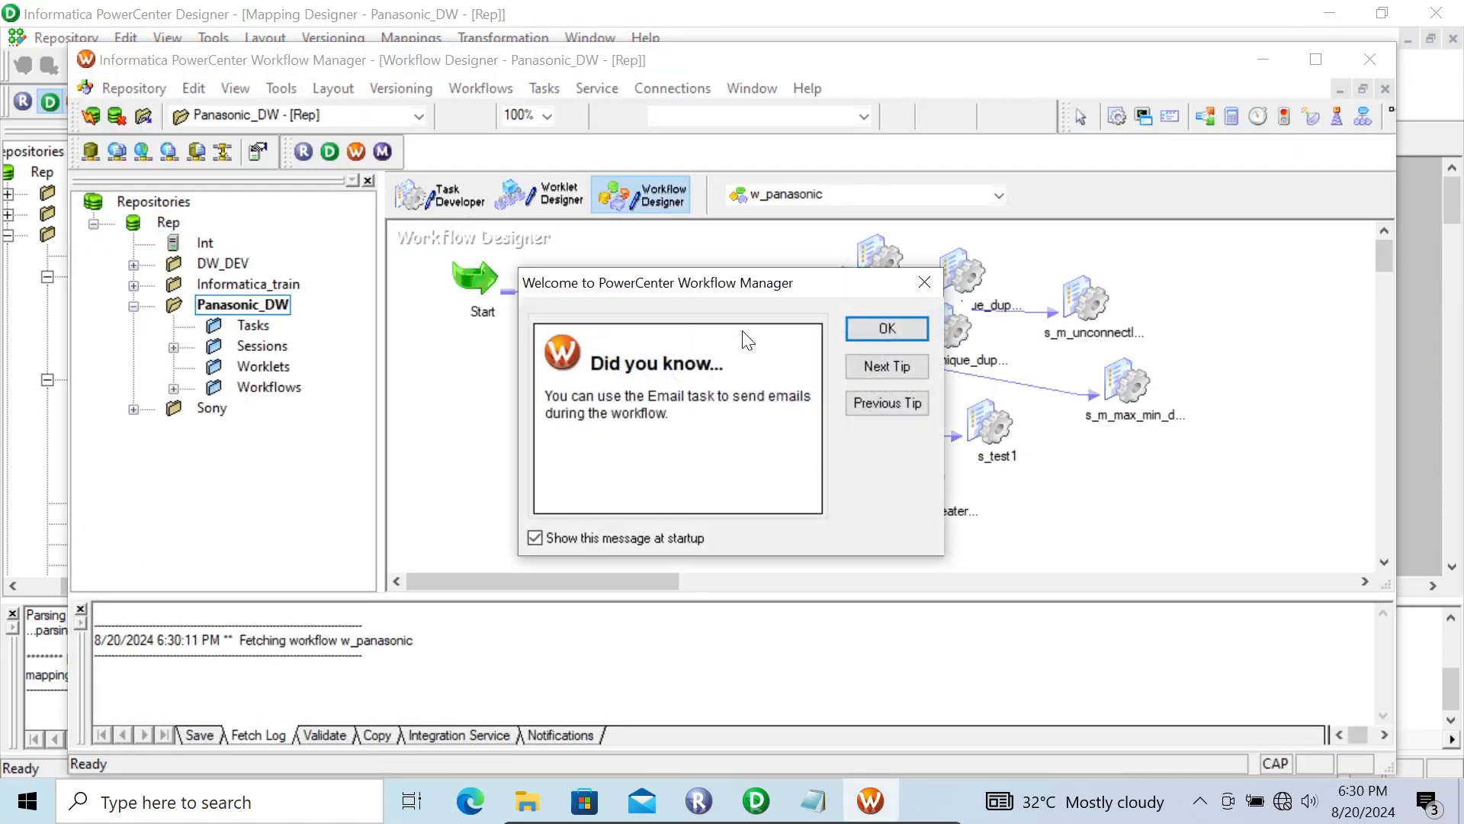
{"action": "left_click", "coordinate": [884, 329]}
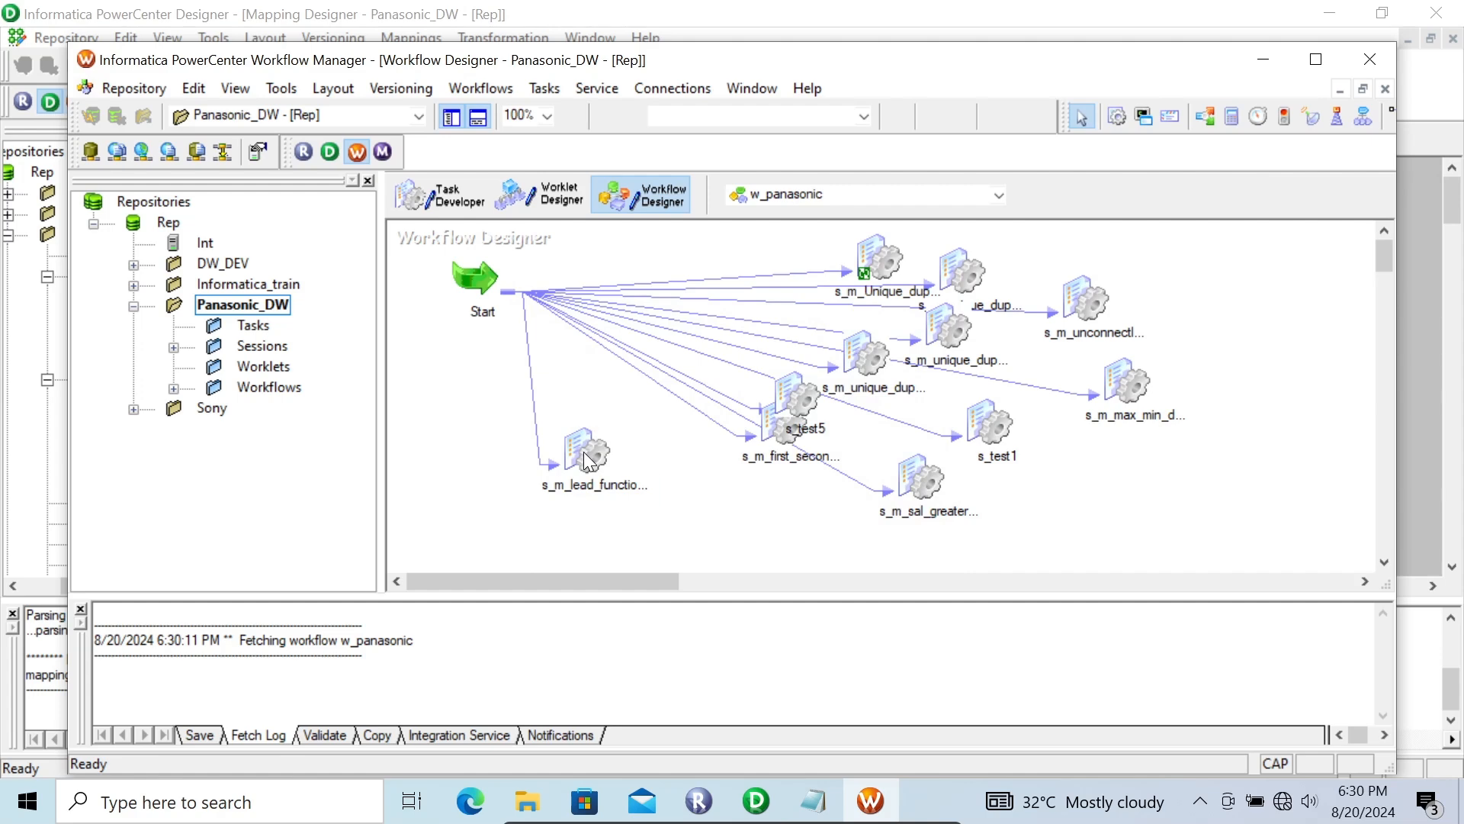
{"action": "left_click", "coordinate": [585, 453]}
{"action": "left_click_drag", "start_coordinate": [583, 451], "coordinate": [671, 424]}
Step: Add a session task below Start in w_panasonic and associate it with the m_lag_functionality mapping
{"action": "left_click", "coordinate": [1117, 118]}
{"action": "left_click", "coordinate": [488, 457]}
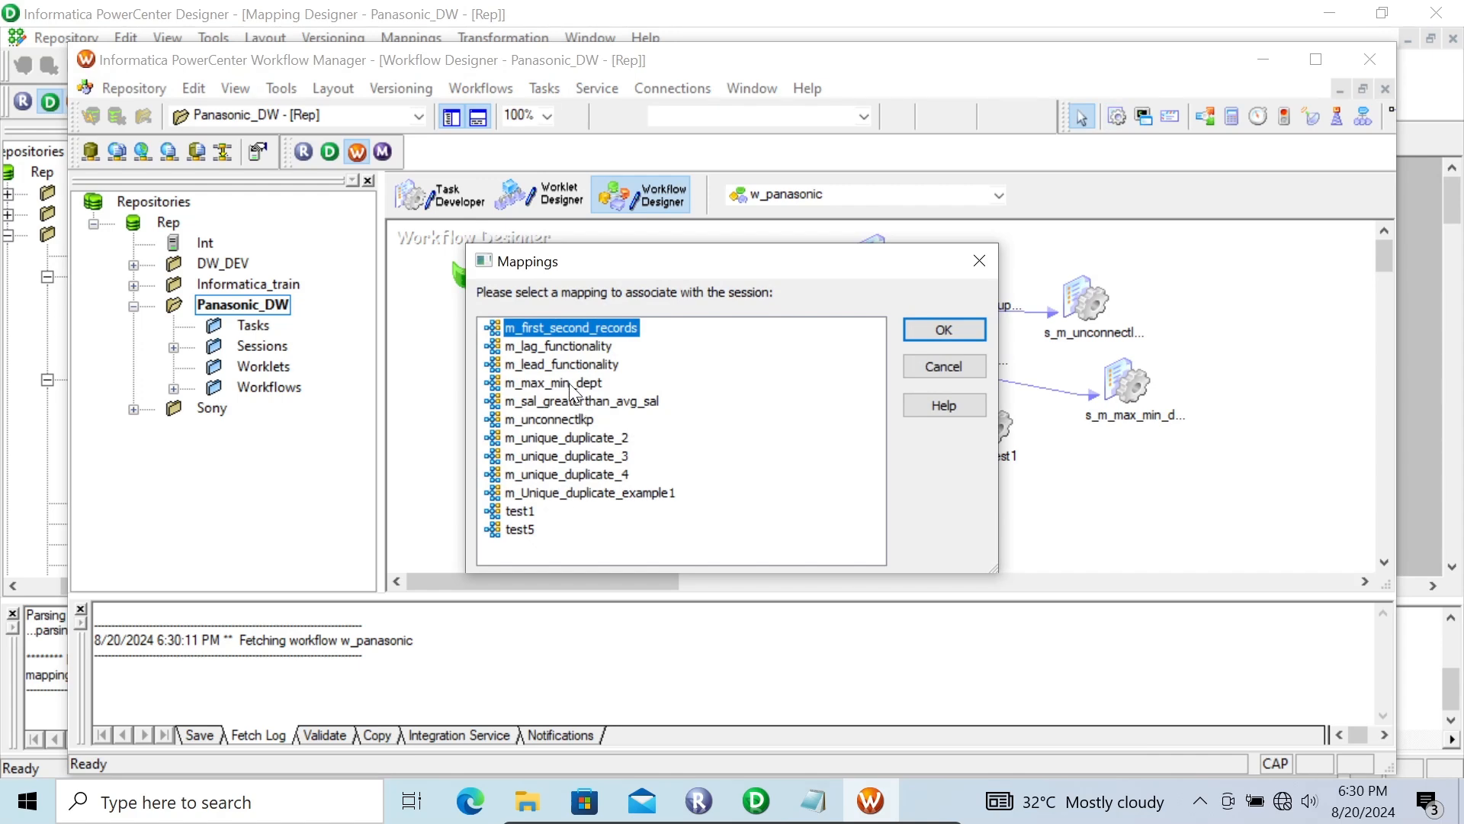
{"action": "left_click", "coordinate": [557, 344]}
{"action": "left_click", "coordinate": [939, 333]}
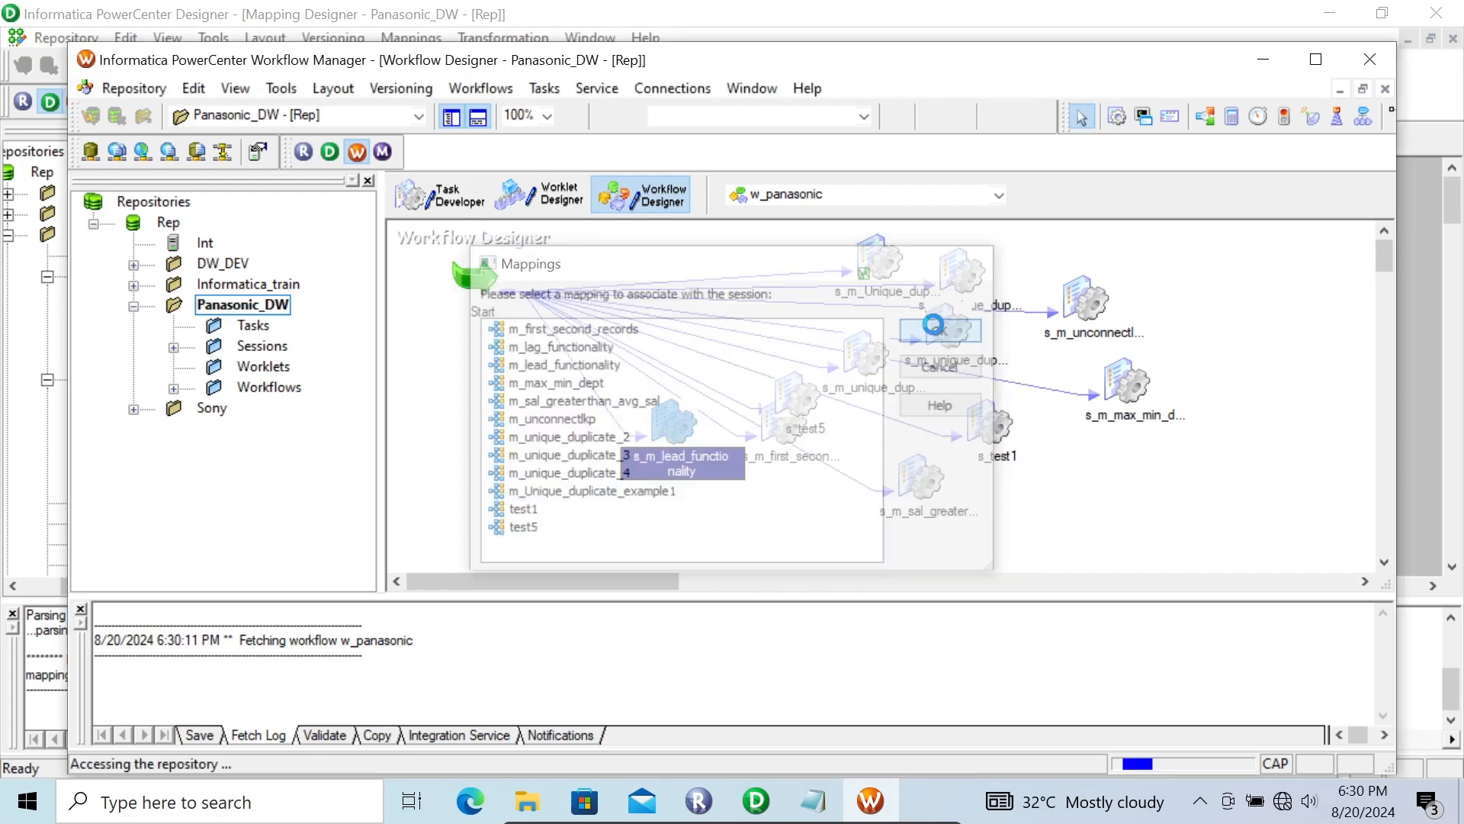
Step: Edit the s_m_lag_functionality session and set the SQ_EMP source connection to Scott_Oracle
{"action": "double_click", "coordinate": [538, 488]}
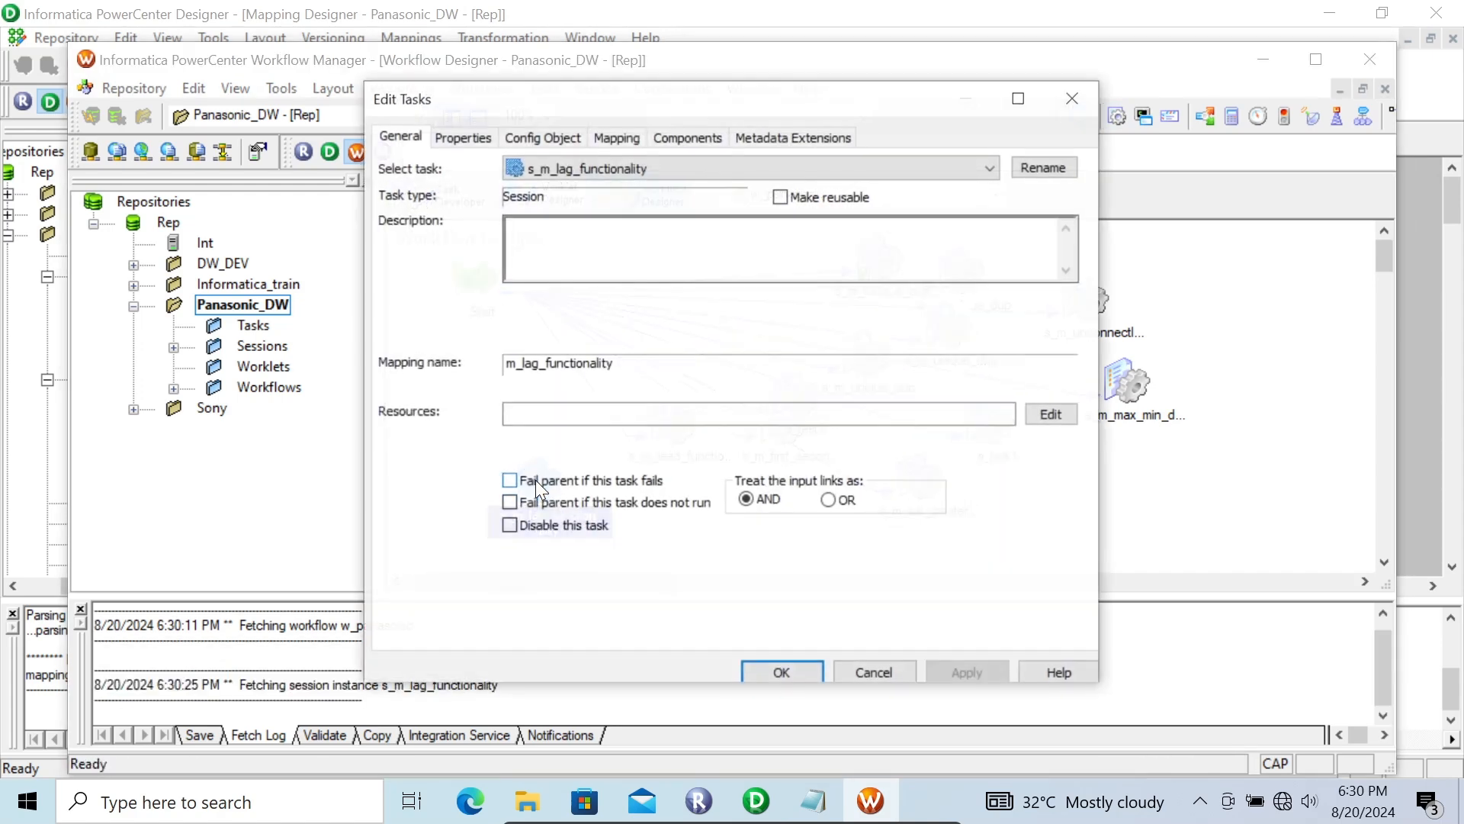
{"action": "left_click", "coordinate": [614, 137]}
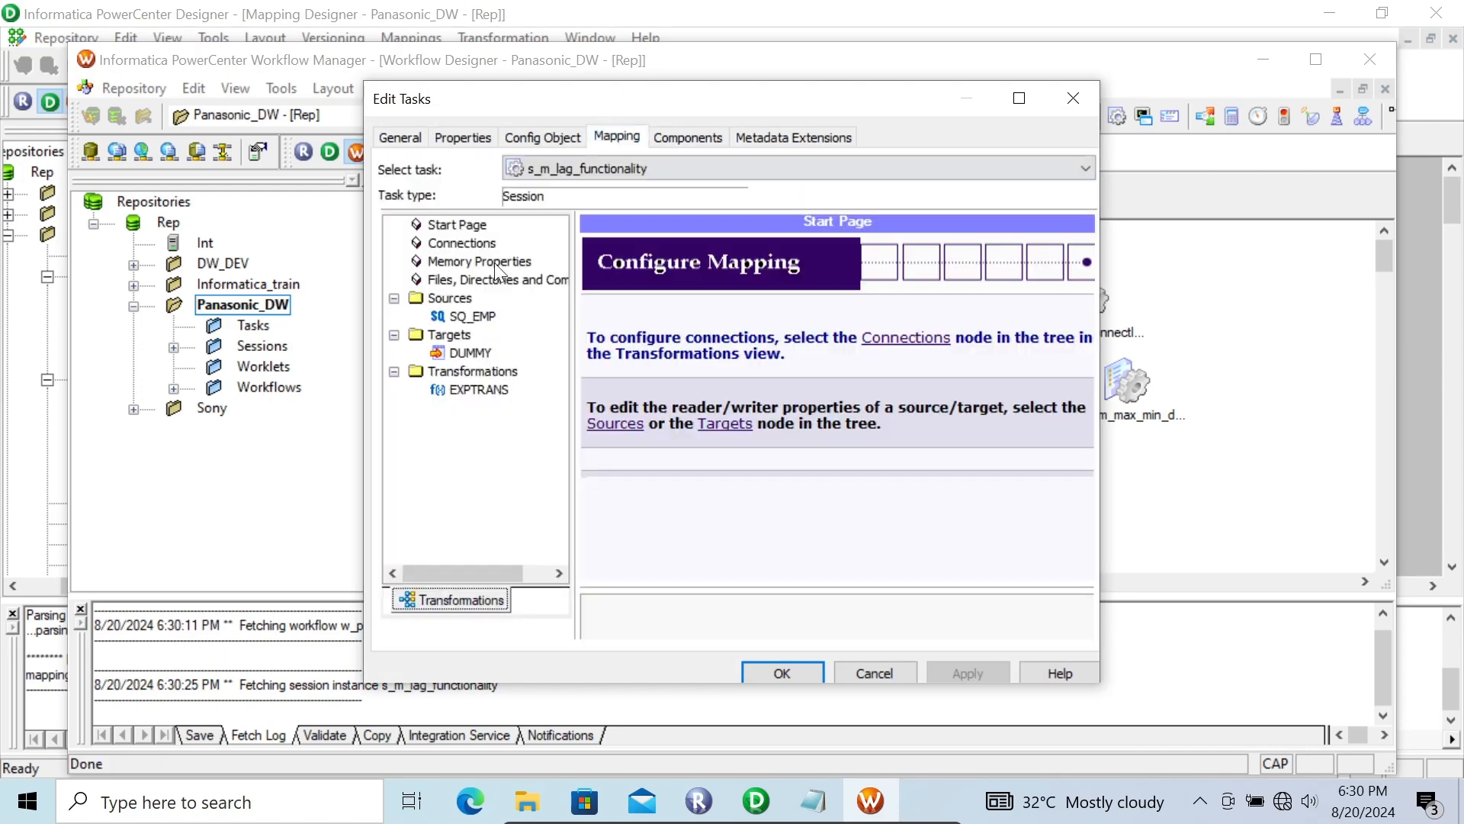
{"action": "left_click", "coordinate": [449, 317]}
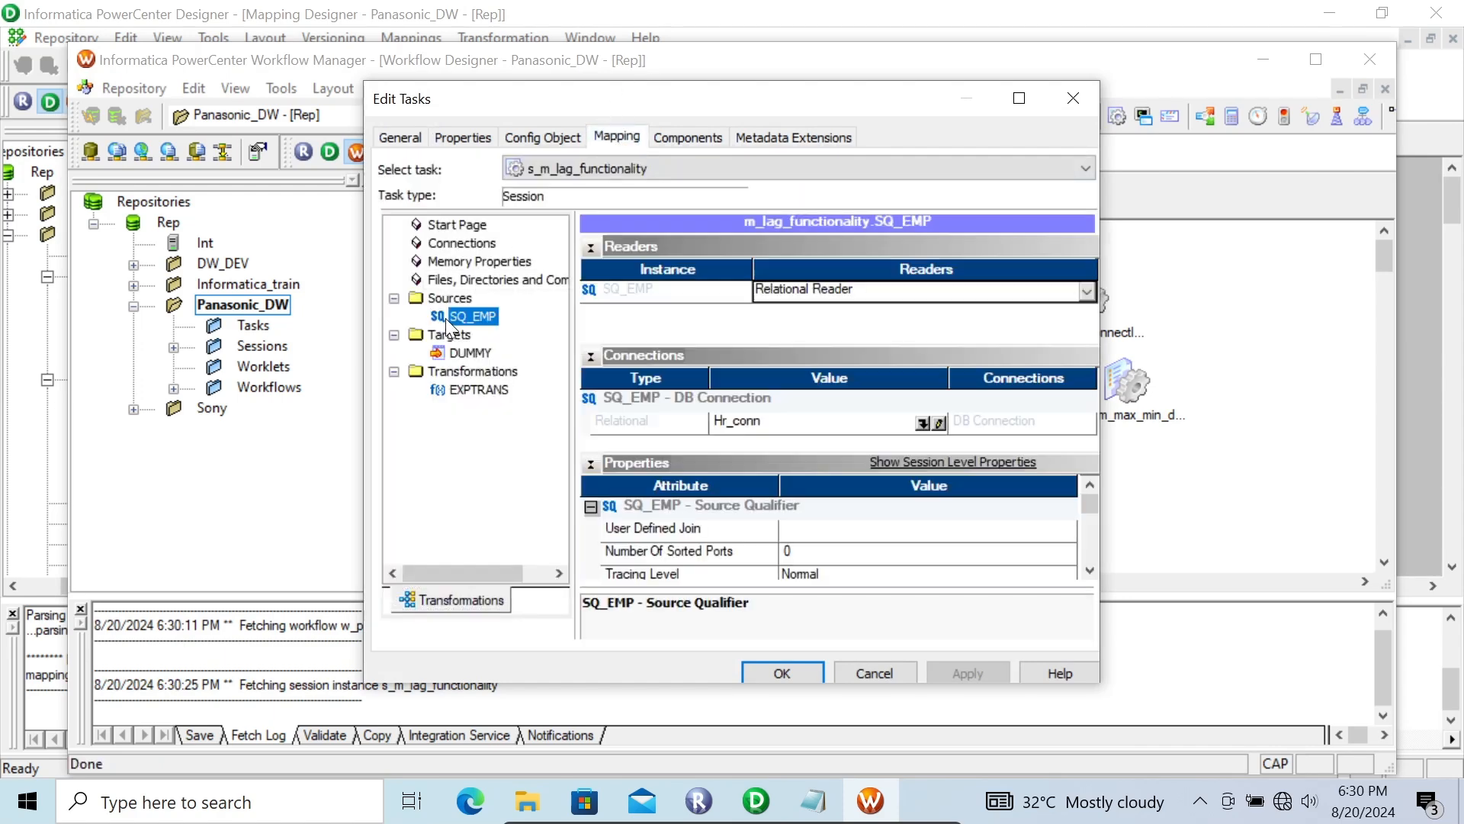
{"action": "left_click", "coordinate": [922, 423]}
{"action": "left_click", "coordinate": [660, 406]}
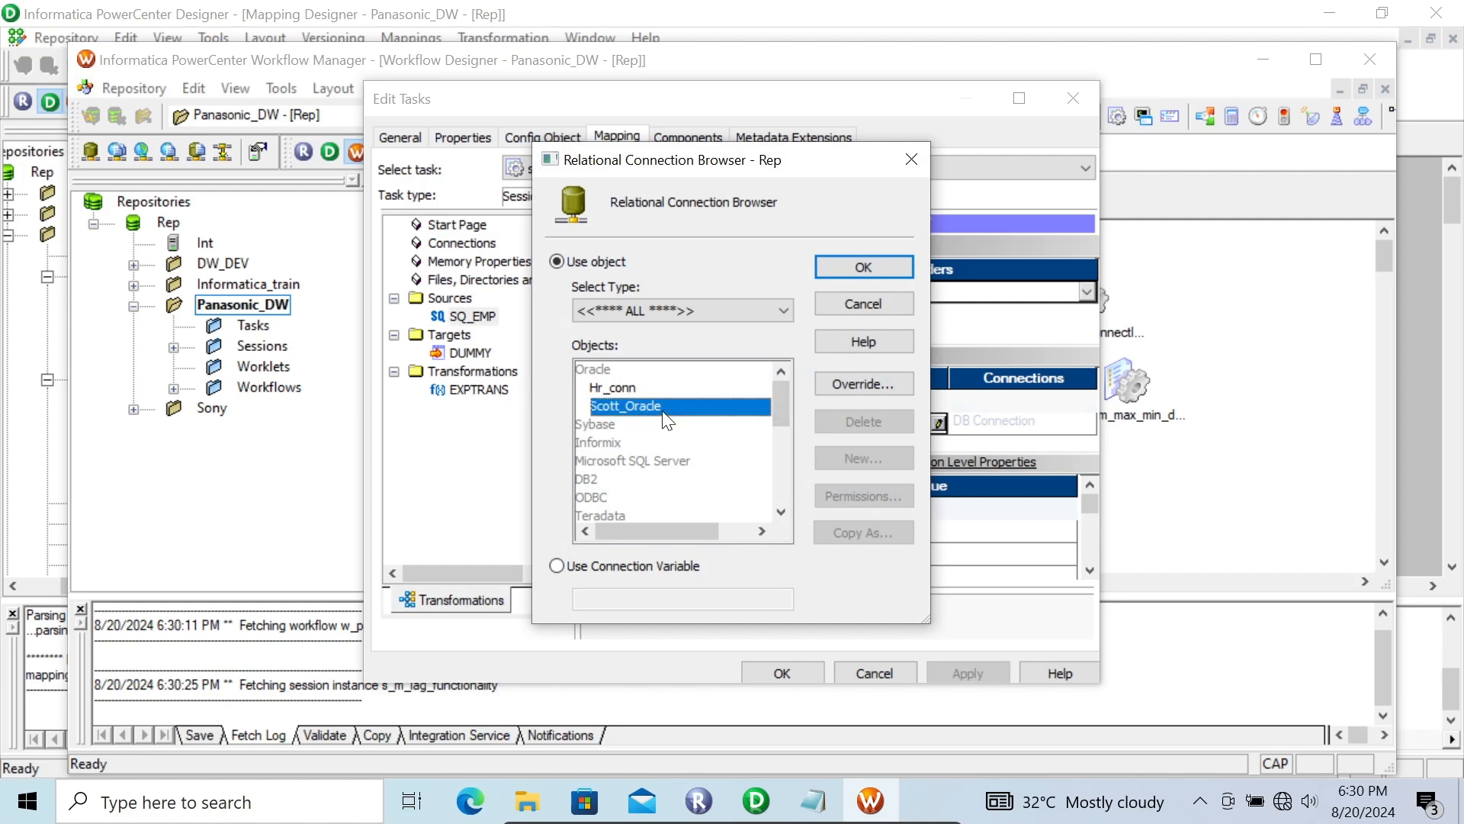
{"action": "left_click", "coordinate": [851, 266]}
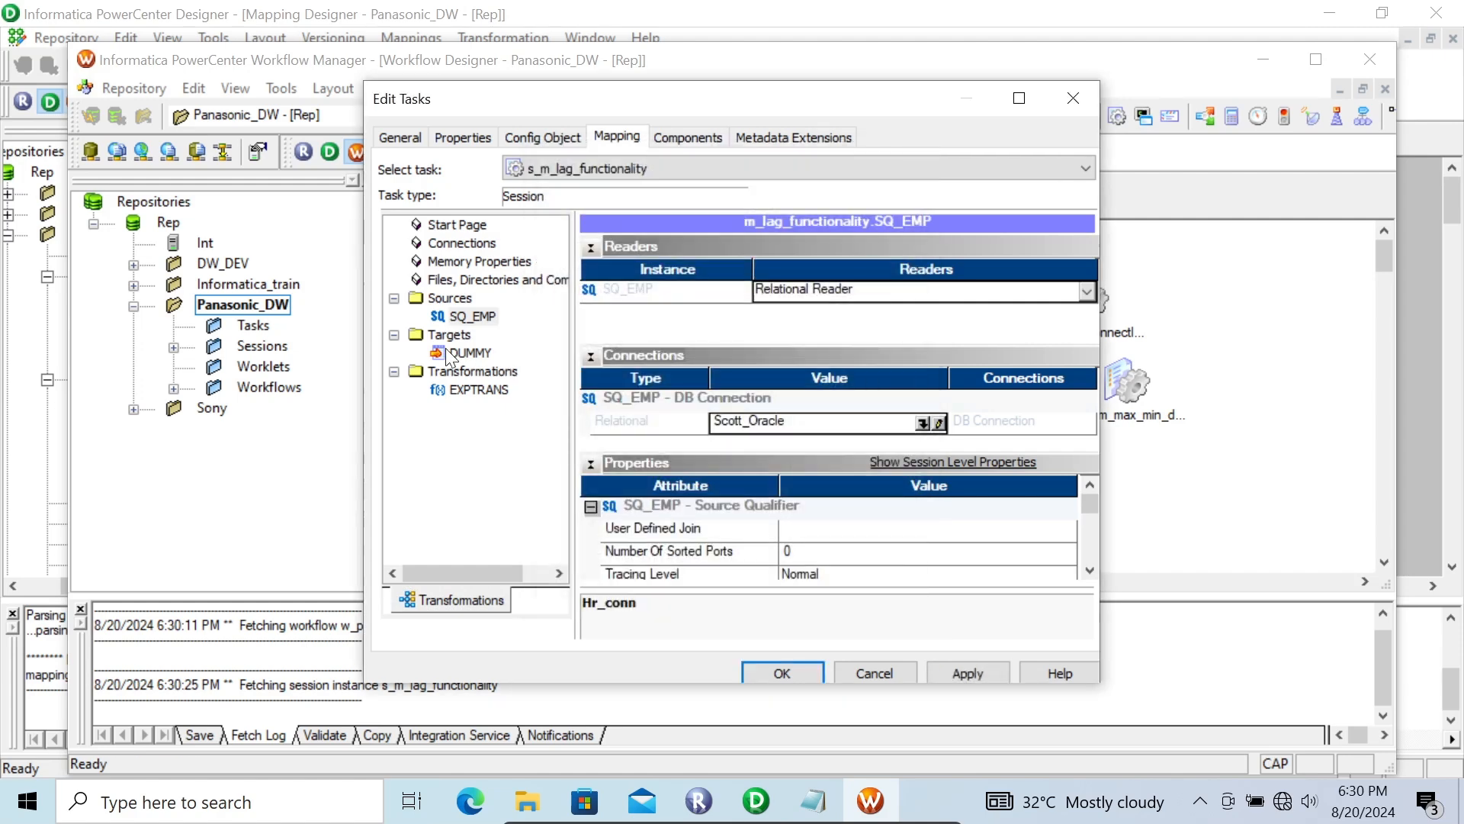
Step: Choose the target load type for the DUMMY target in the session's mapping settings
{"action": "left_click", "coordinate": [456, 354]}
{"action": "left_click", "coordinate": [830, 526]}
{"action": "left_click", "coordinate": [830, 526]}
{"action": "left_click", "coordinate": [828, 526]}
{"action": "left_click", "coordinate": [805, 554]}
Step: Enable the truncate target table option for DUMMY and apply the session changes
{"action": "left_click", "coordinate": [1091, 571]}
{"action": "left_click", "coordinate": [1091, 570]}
{"action": "left_click", "coordinate": [1091, 570]}
{"action": "left_click", "coordinate": [1091, 571]}
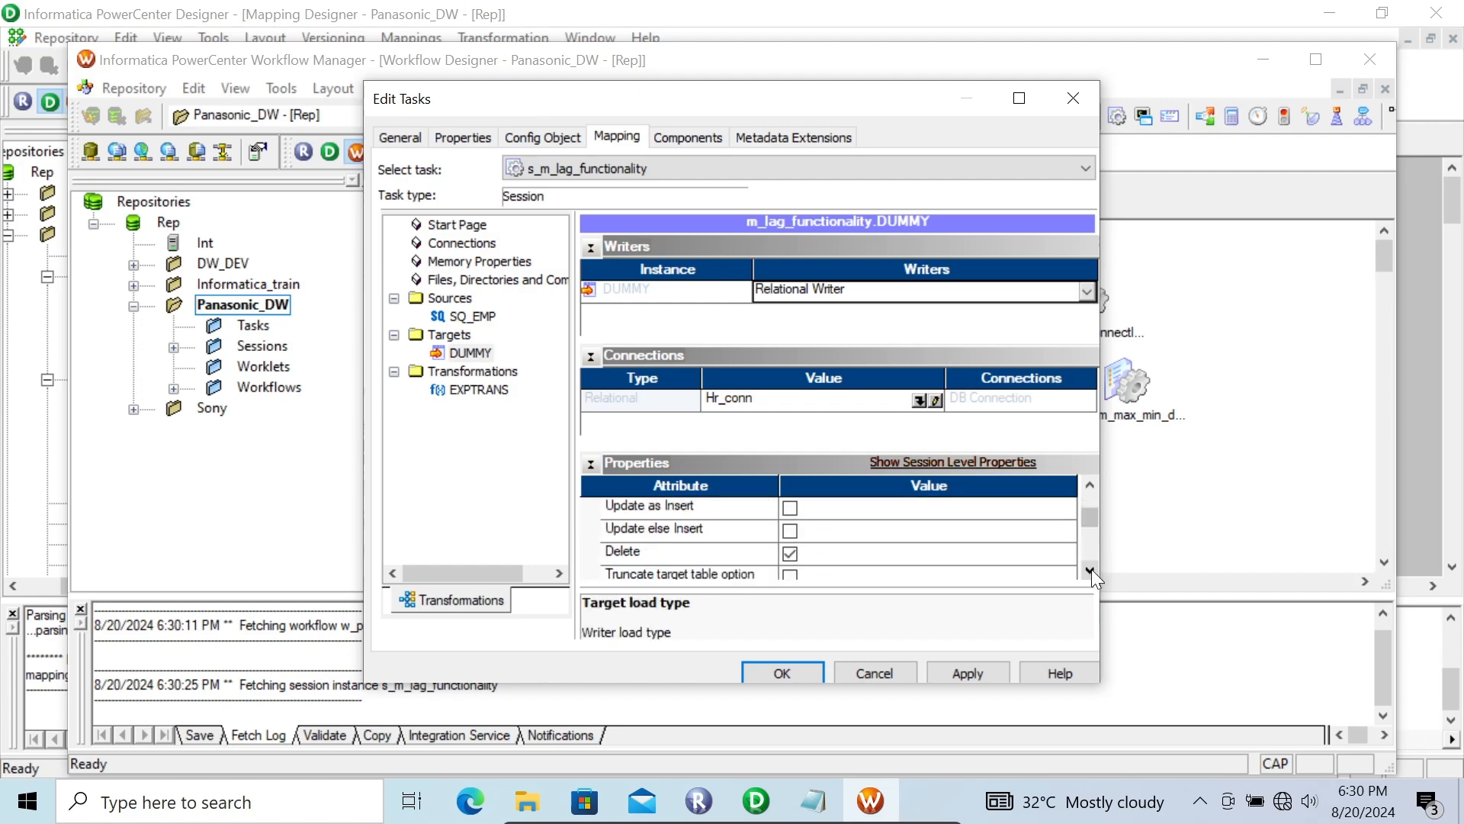
{"action": "left_click", "coordinate": [1091, 570]}
{"action": "left_click", "coordinate": [1091, 570]}
{"action": "left_click", "coordinate": [790, 529]}
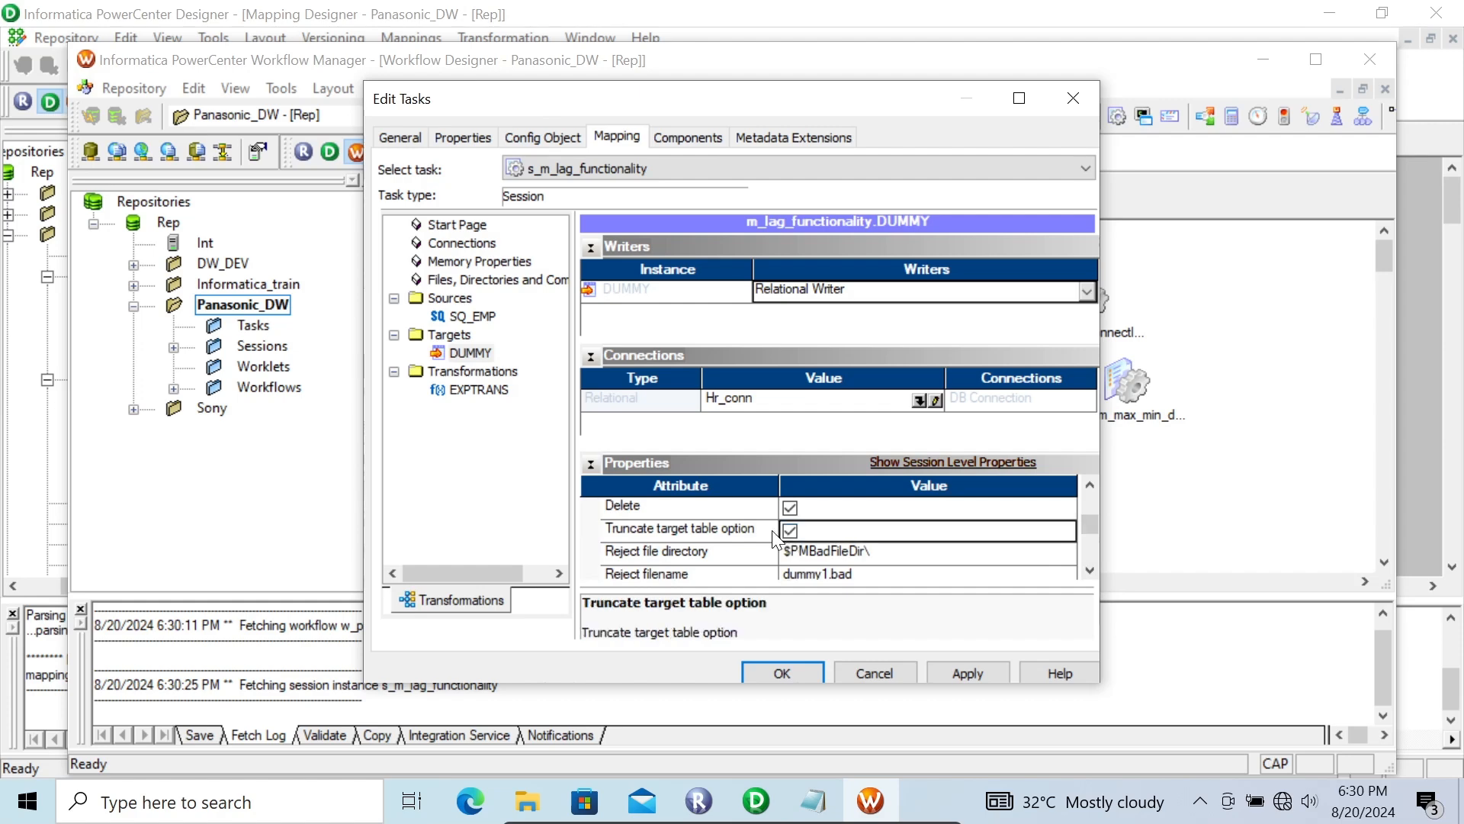
{"action": "left_click", "coordinate": [976, 670]}
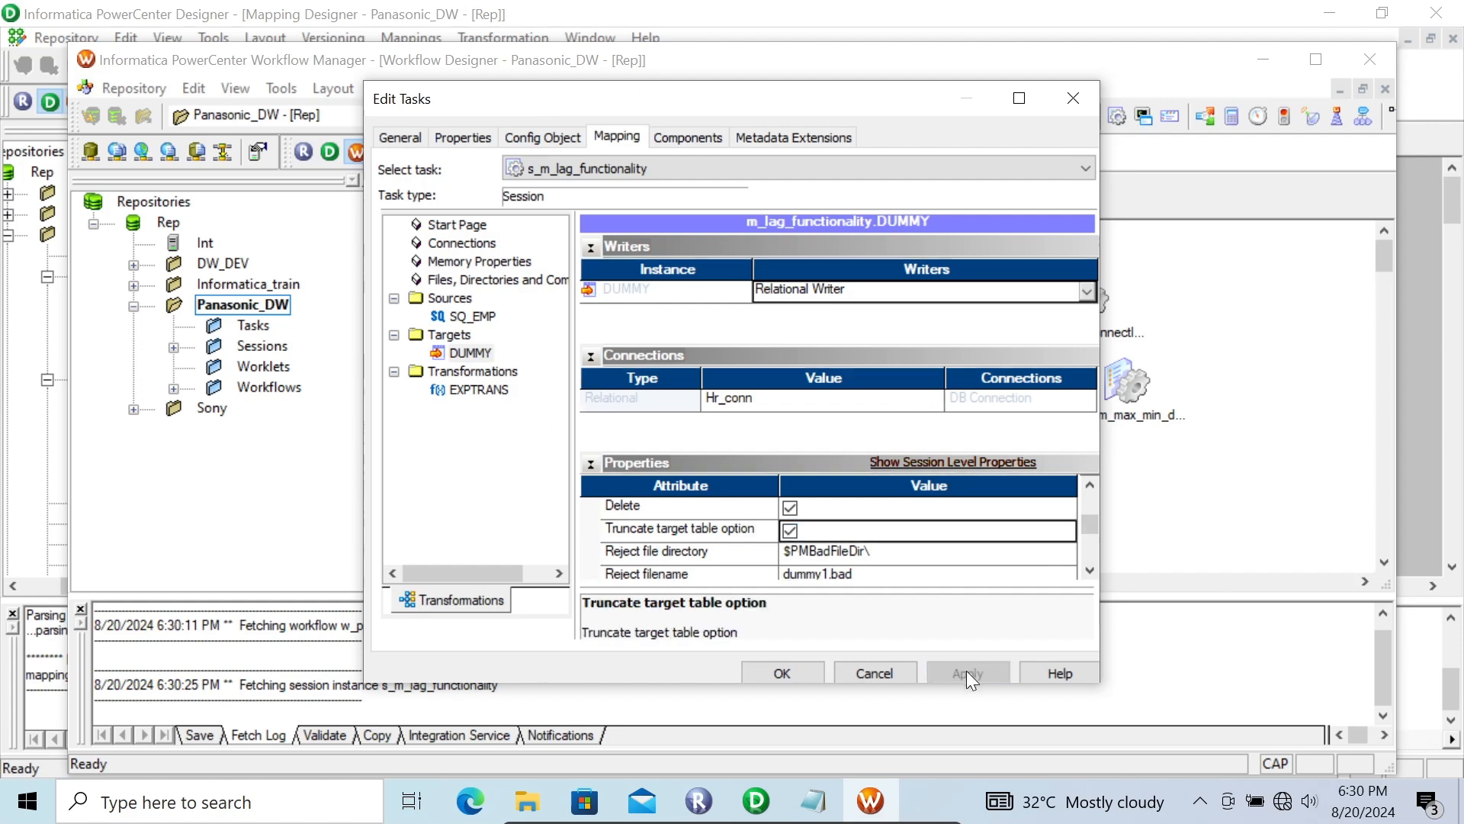
{"action": "left_click", "coordinate": [800, 671]}
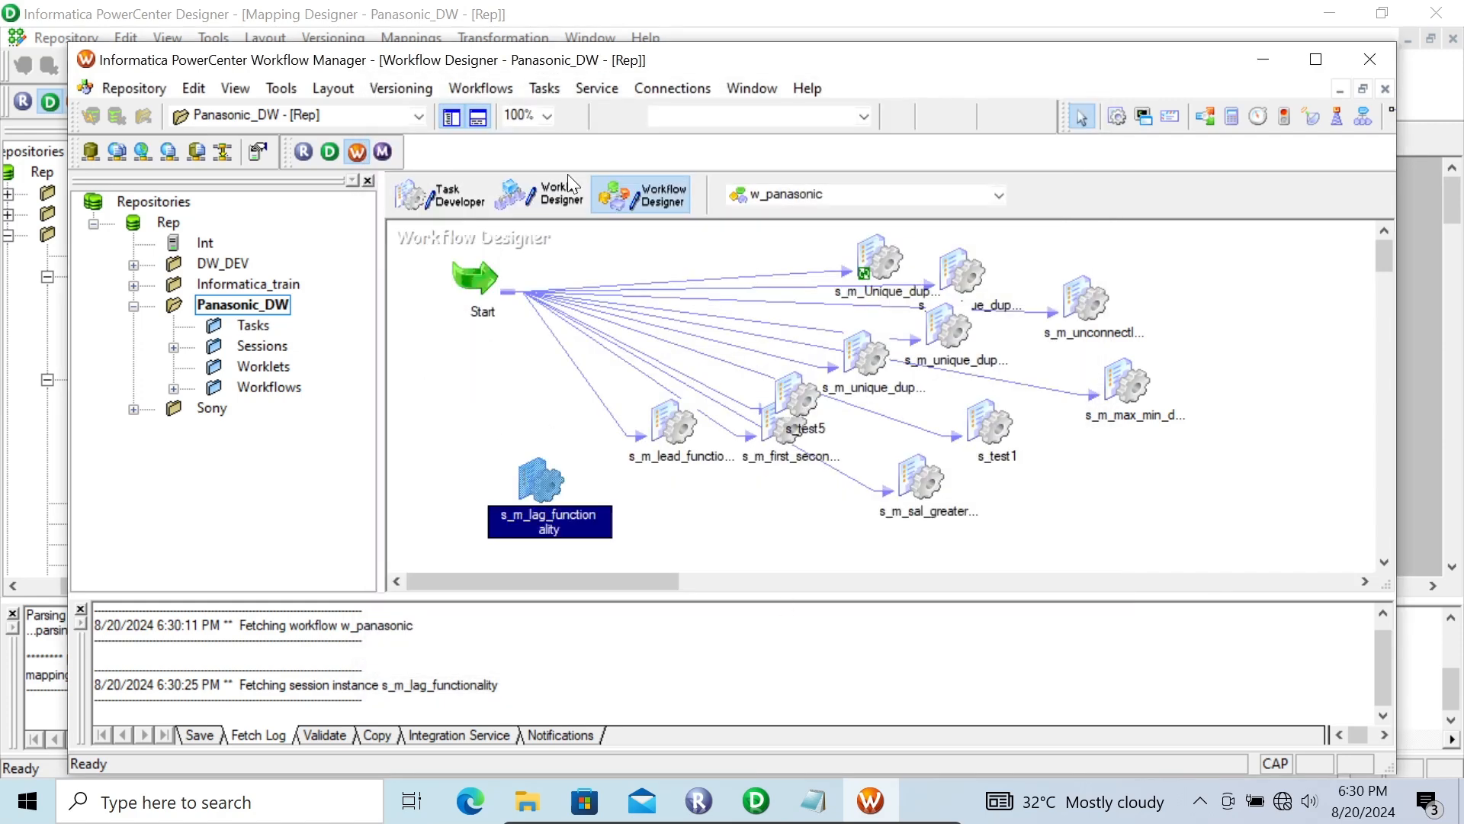
Step: Link Start to the s_m_lag_functionality session and save the workflow
{"action": "left_click", "coordinate": [544, 88]}
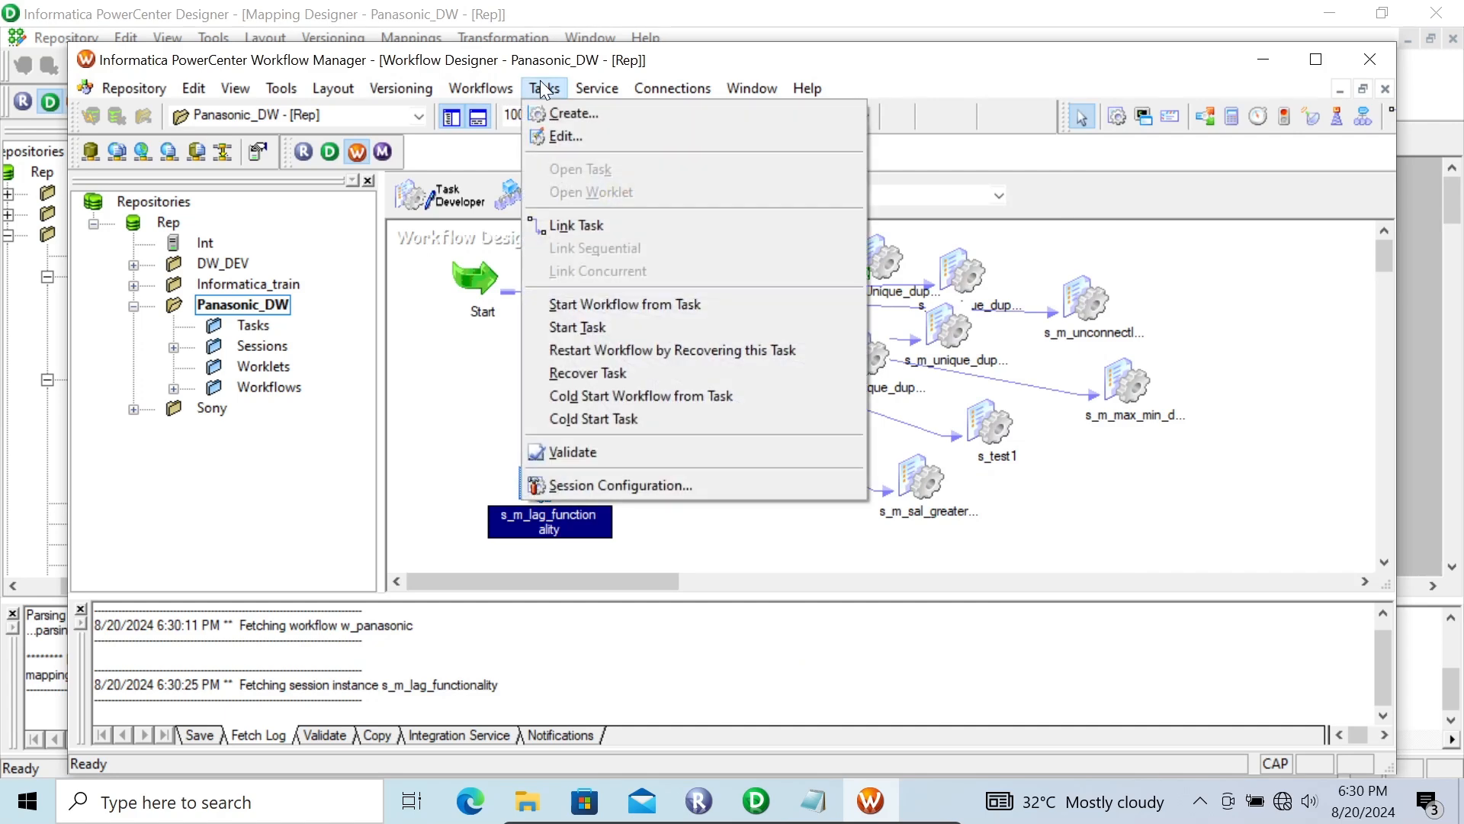
{"action": "left_click", "coordinate": [584, 227]}
{"action": "left_click_drag", "start_coordinate": [488, 312], "coordinate": [542, 478]}
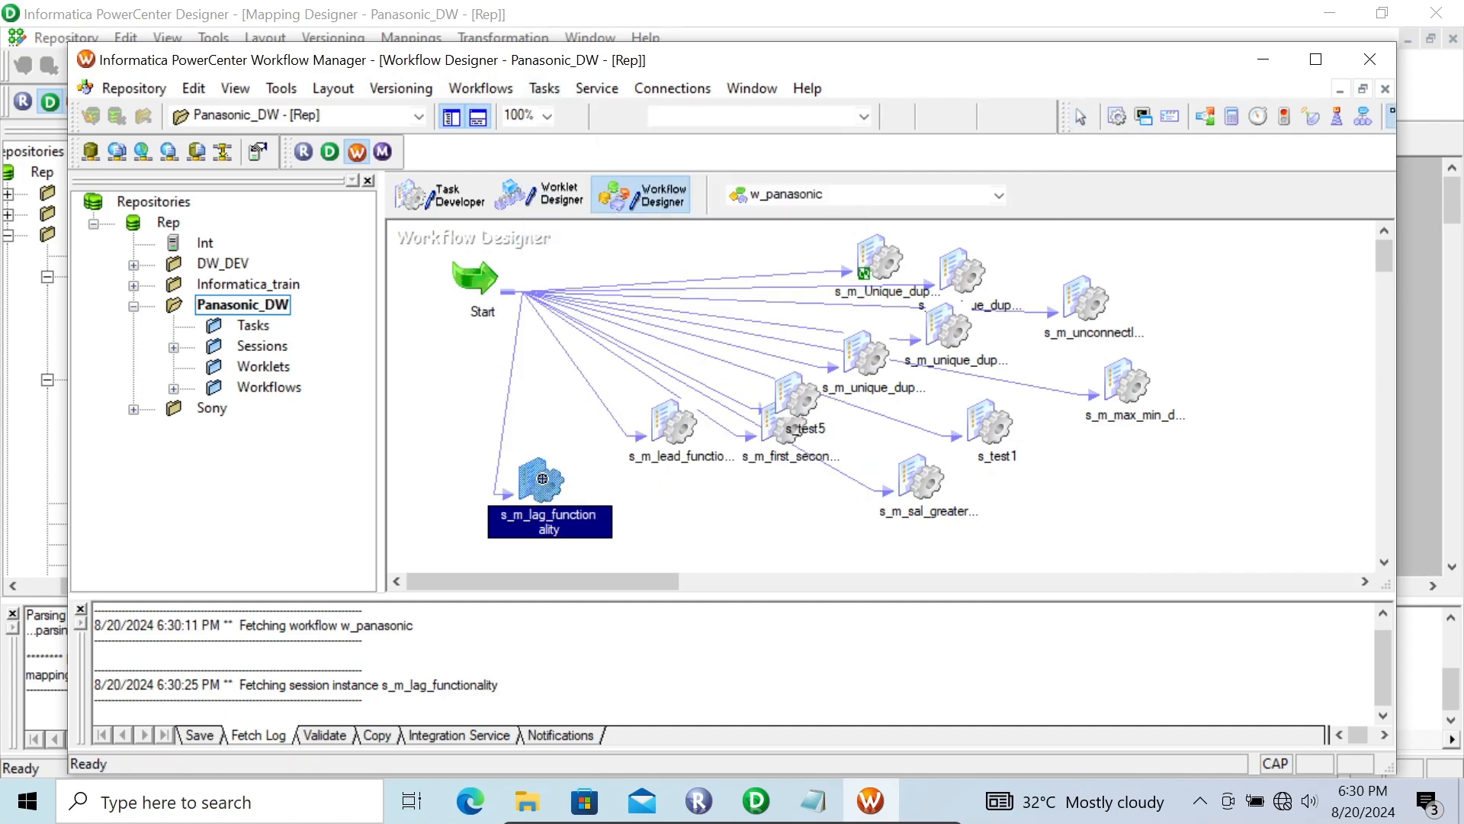
{"action": "key", "text": "ctrl+s"}
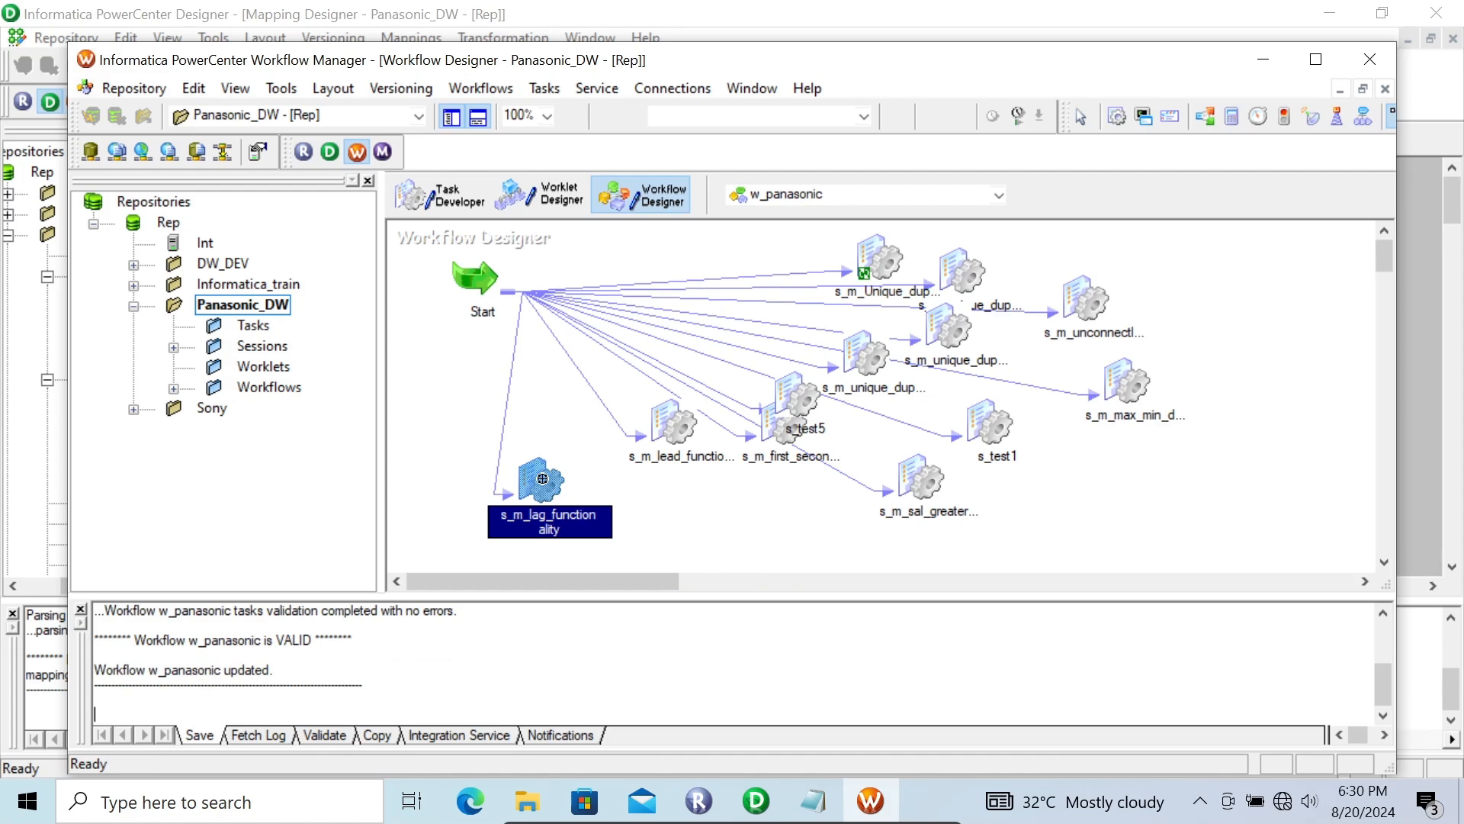
Step: Start the s_m_lag_functionality session task on its own
{"action": "right_click", "coordinate": [542, 478]}
{"action": "left_click", "coordinate": [652, 603]}
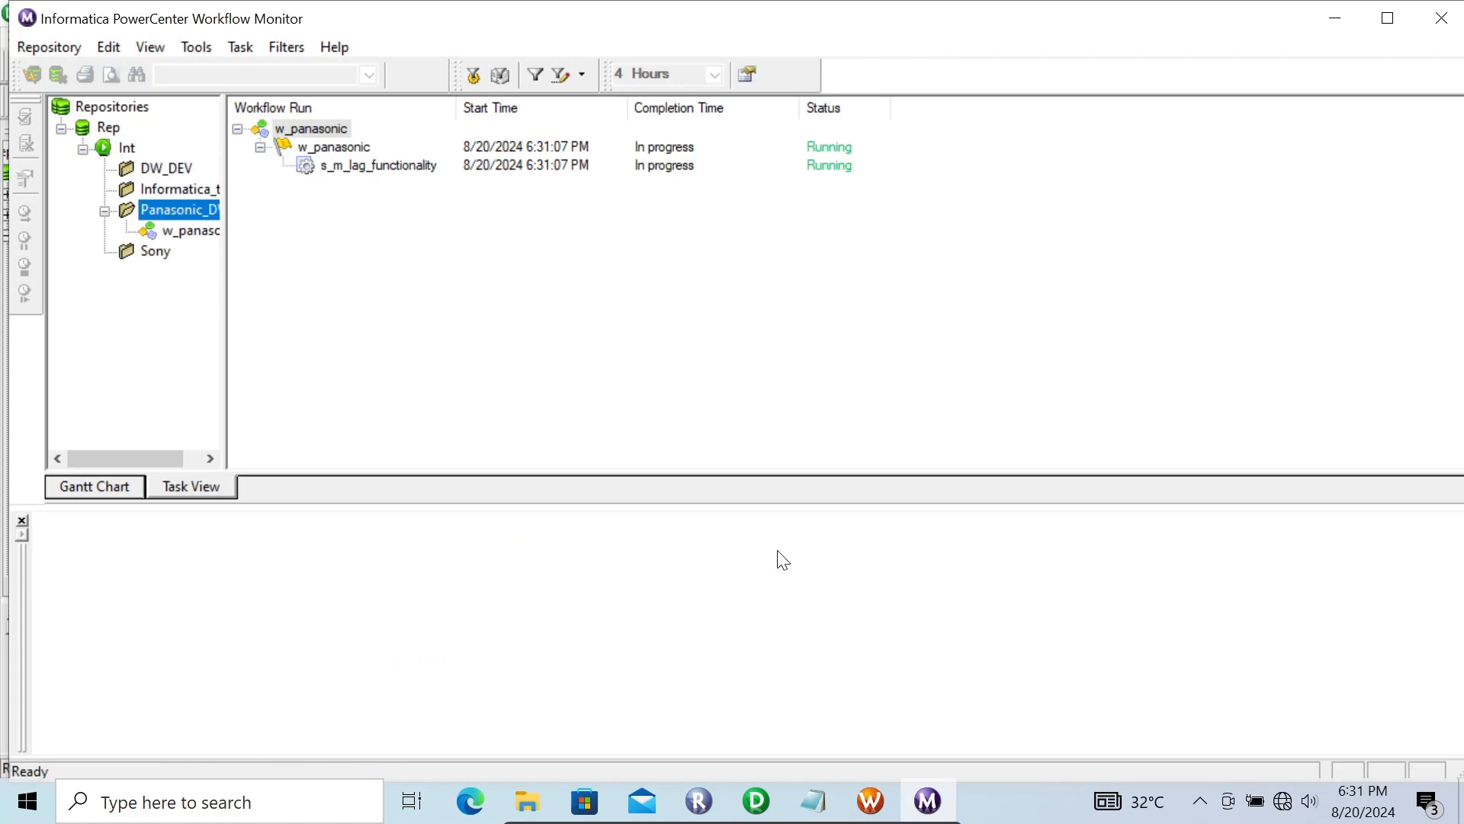
Step: Switch to Designer and preview the DUMMY target's data through HR (Oracle in XE), entering the database username and password
{"action": "left_click", "coordinate": [754, 801]}
{"action": "right_click", "coordinate": [999, 346]}
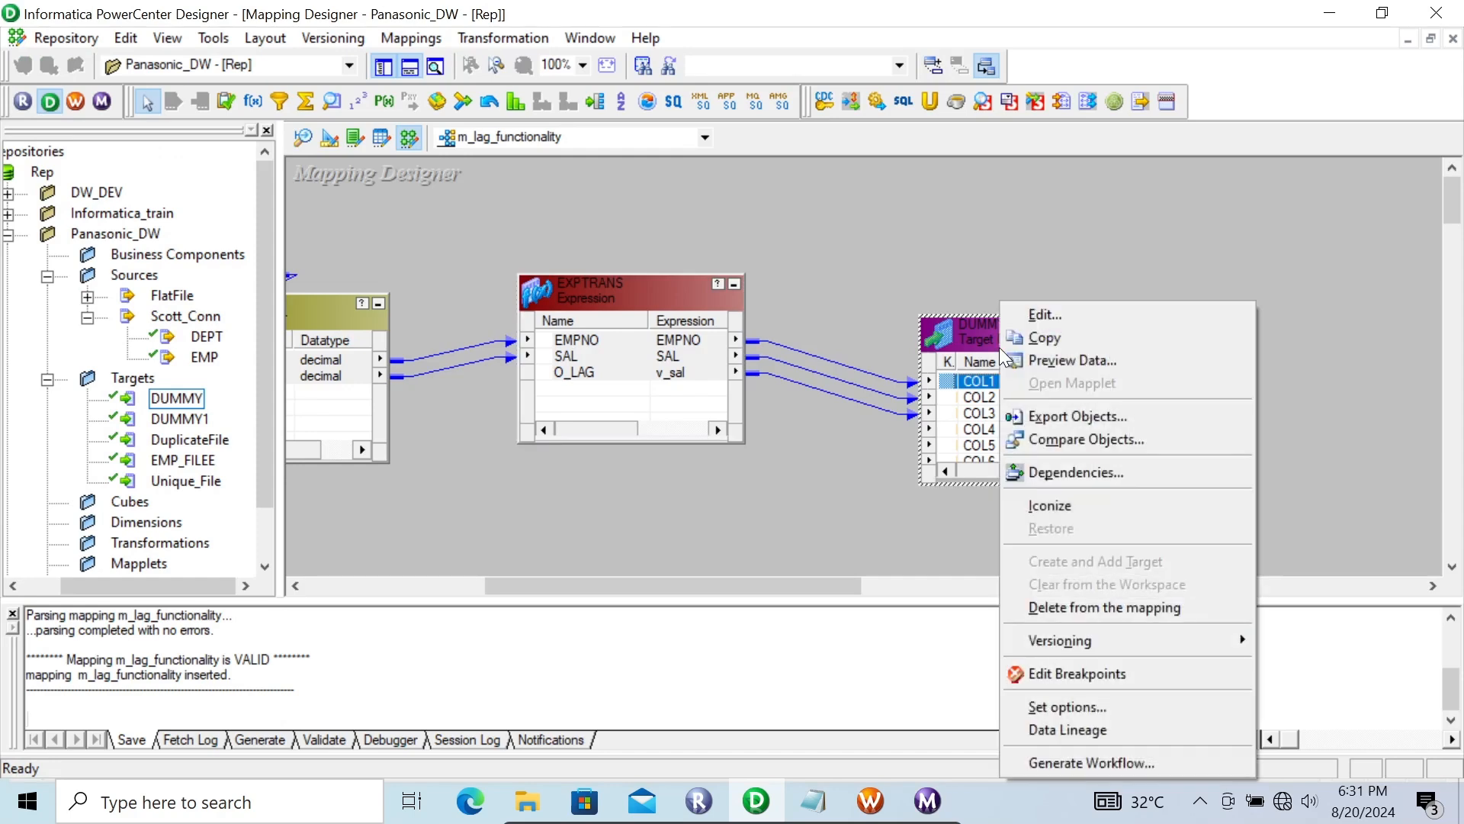
{"action": "left_click", "coordinate": [1050, 363]}
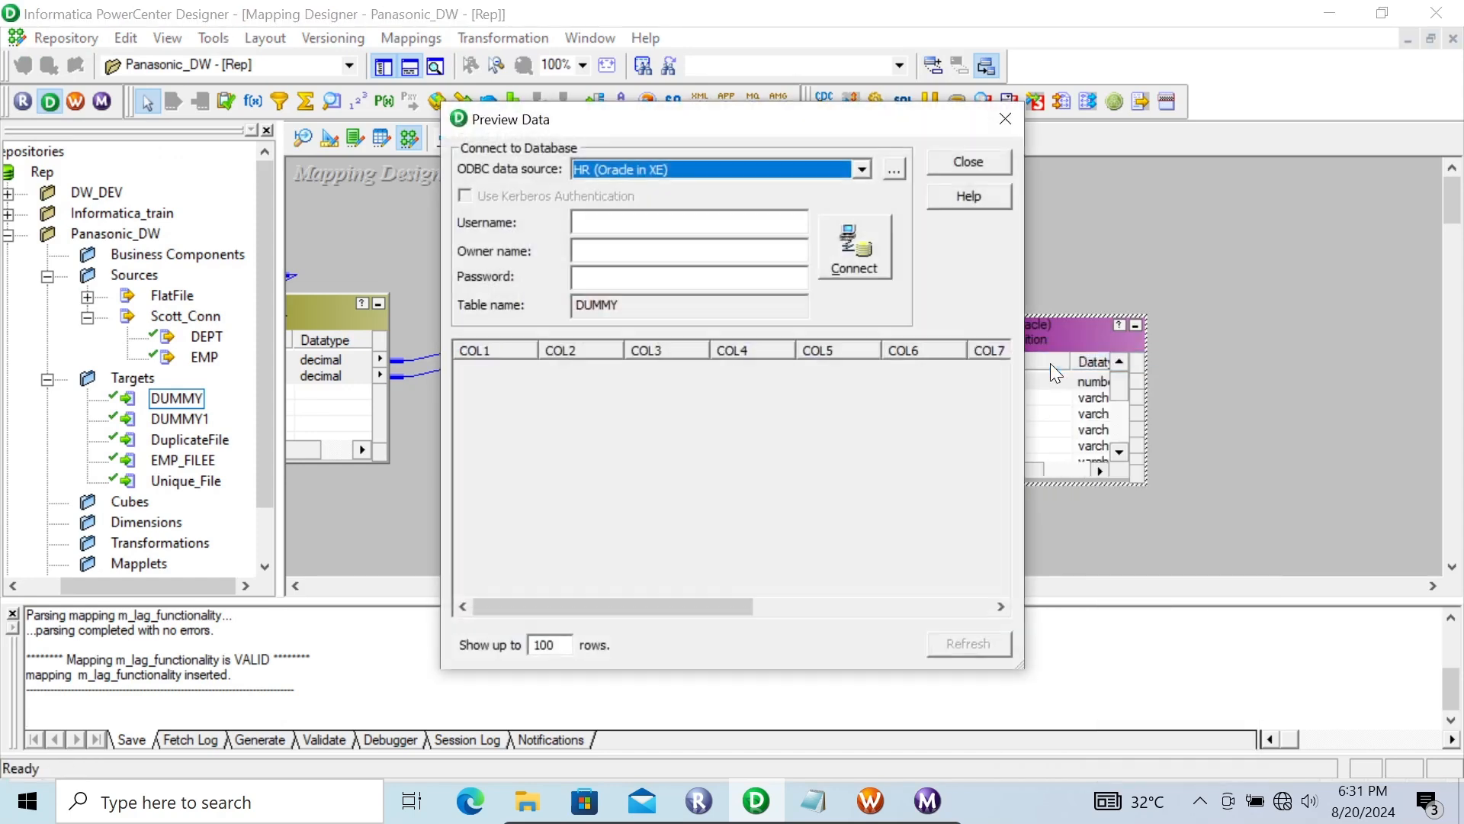
{"action": "left_click", "coordinate": [617, 223]}
{"action": "type", "text": "hr"}
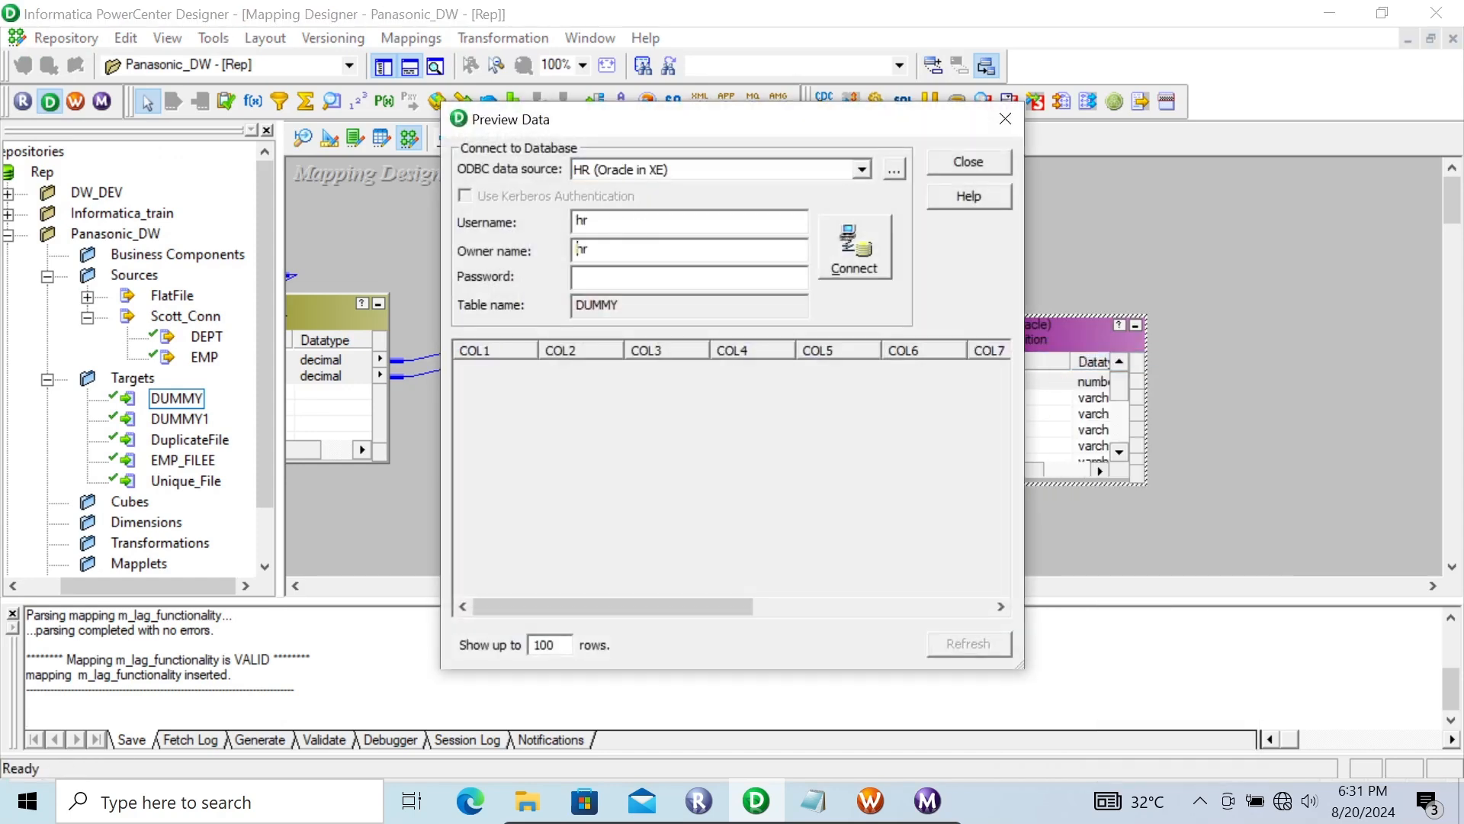
{"action": "type", "text": "hr"}
{"action": "key", "text": "Return"}
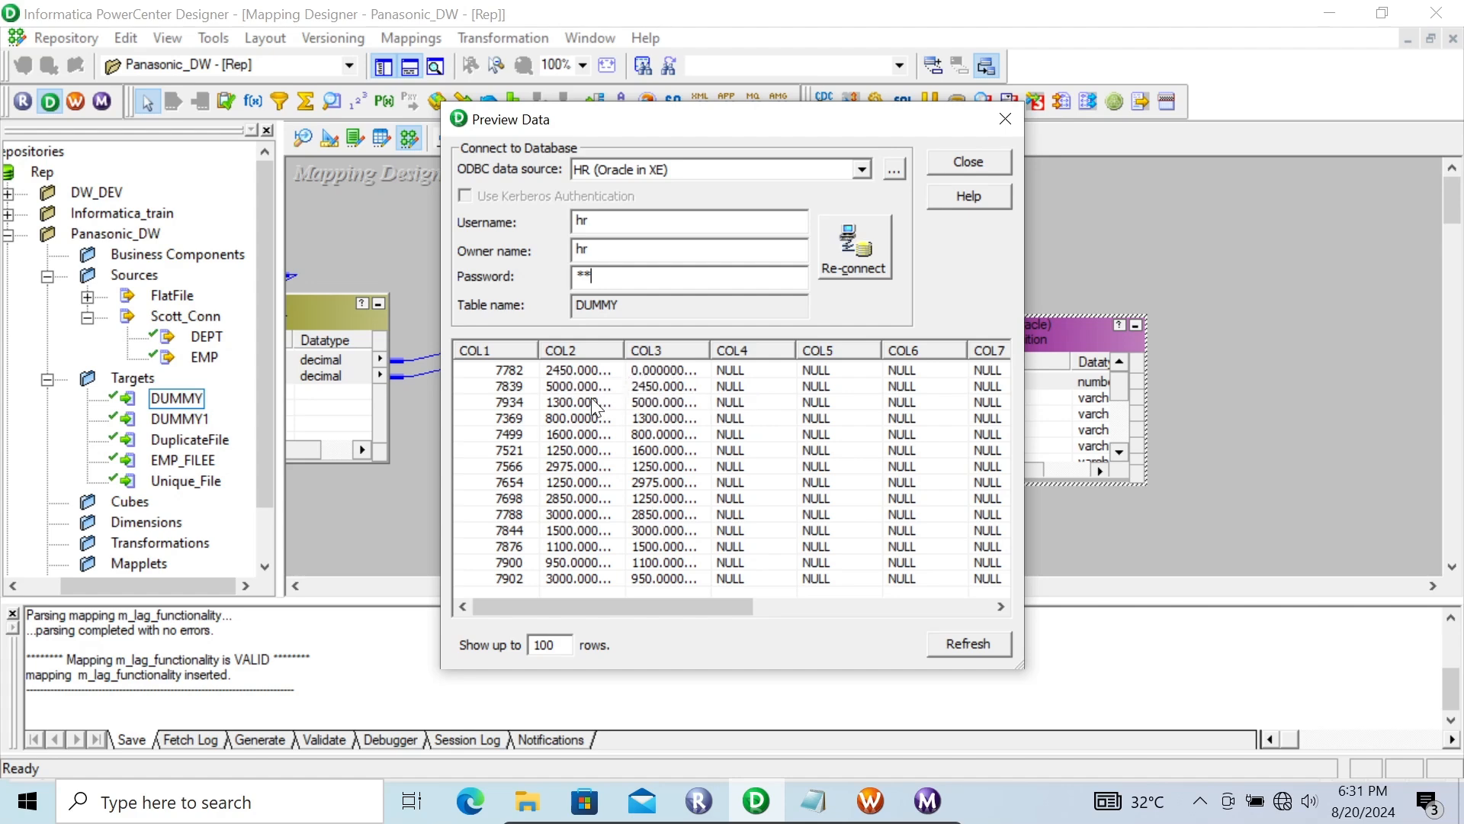
Step: Close the data preview and open the ports of the EXPTRANS Expression transformation
{"action": "left_click", "coordinate": [949, 160]}
{"action": "double_click", "coordinate": [602, 287]}
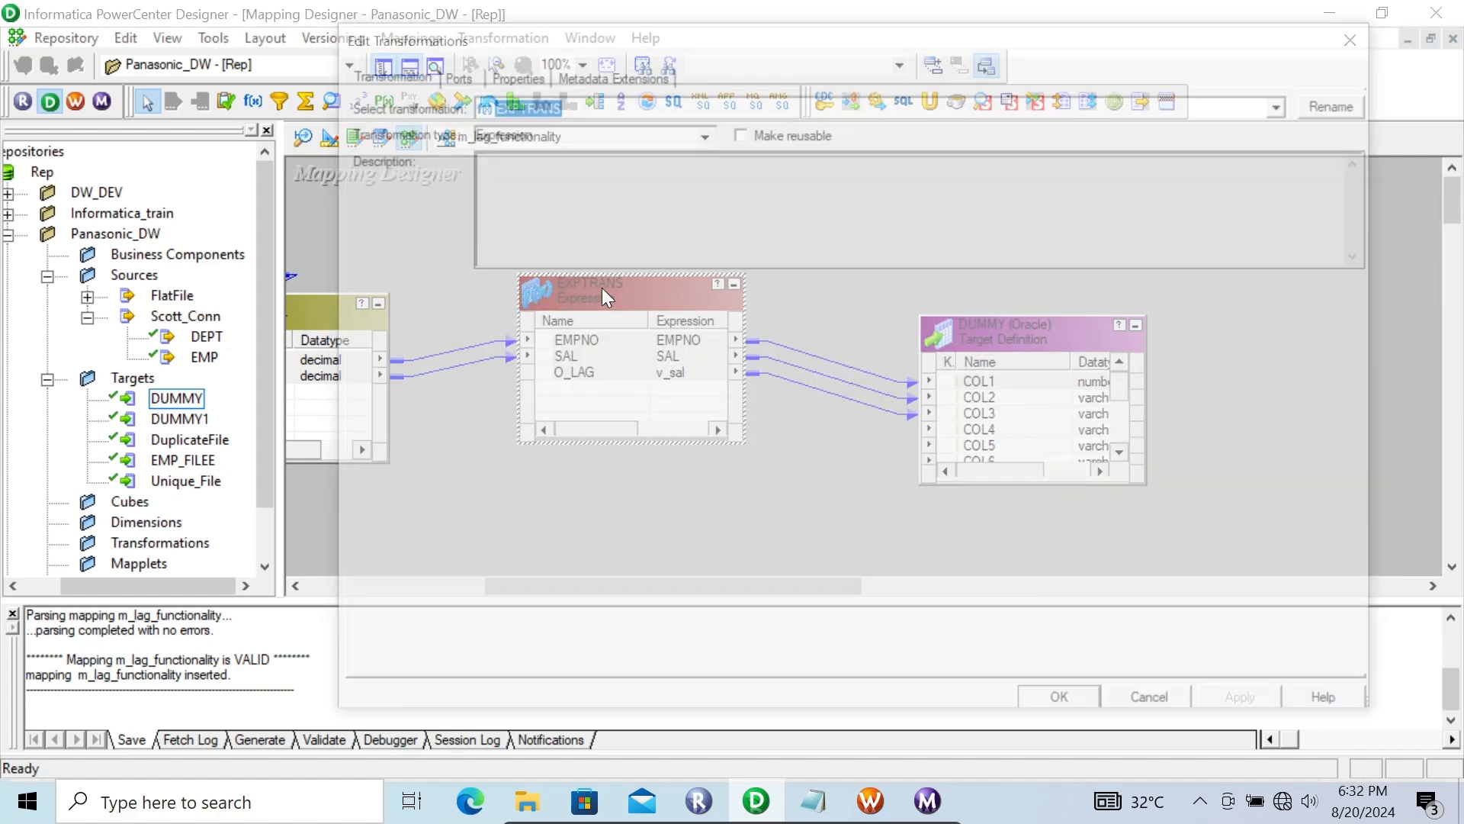
{"action": "left_click", "coordinate": [479, 74]}
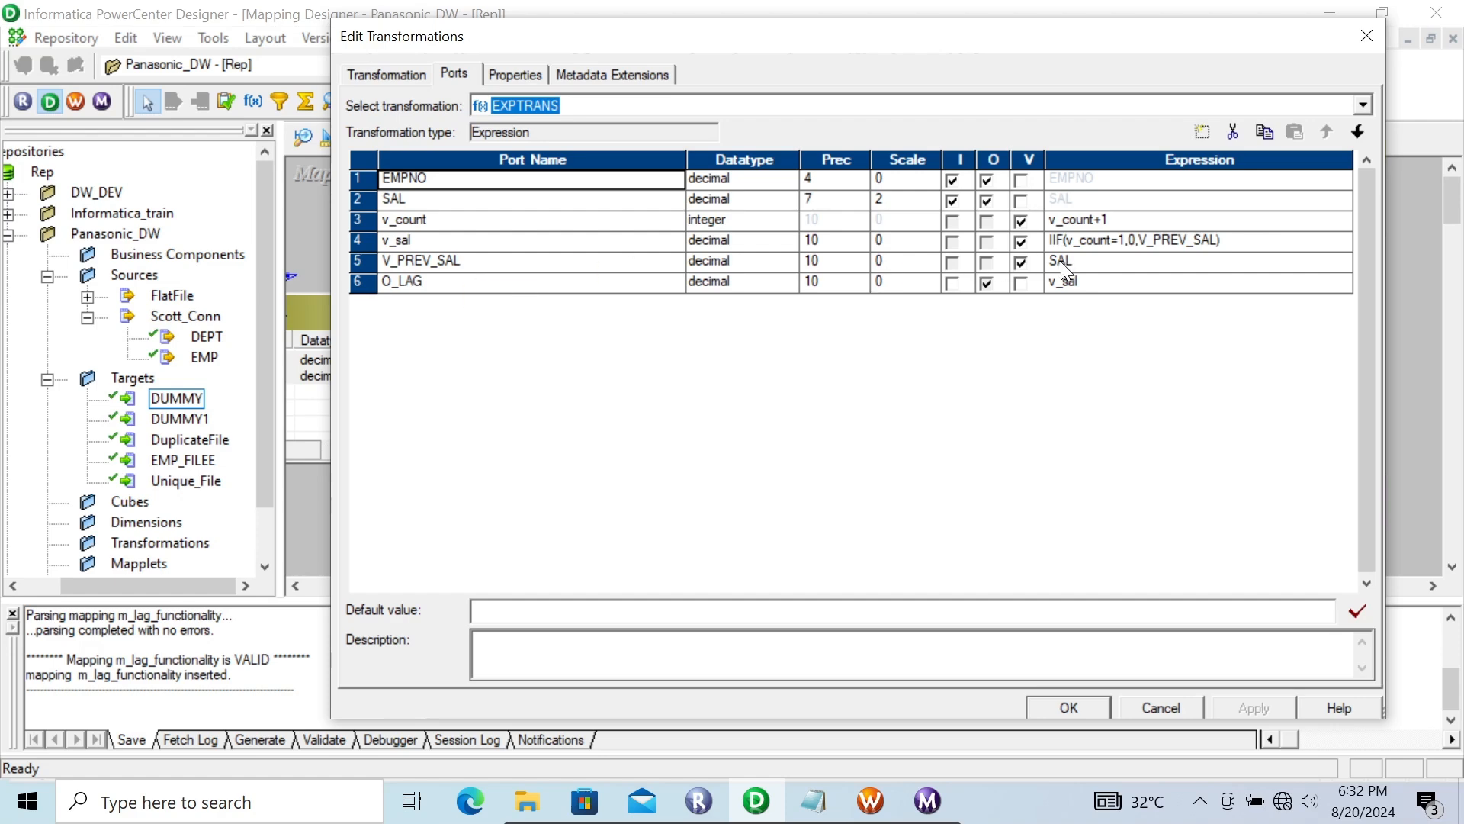
Step: Switch to the Notepad notes and narrow the window to compare the input and output tables with the port expressions
{"action": "left_click", "coordinate": [815, 802]}
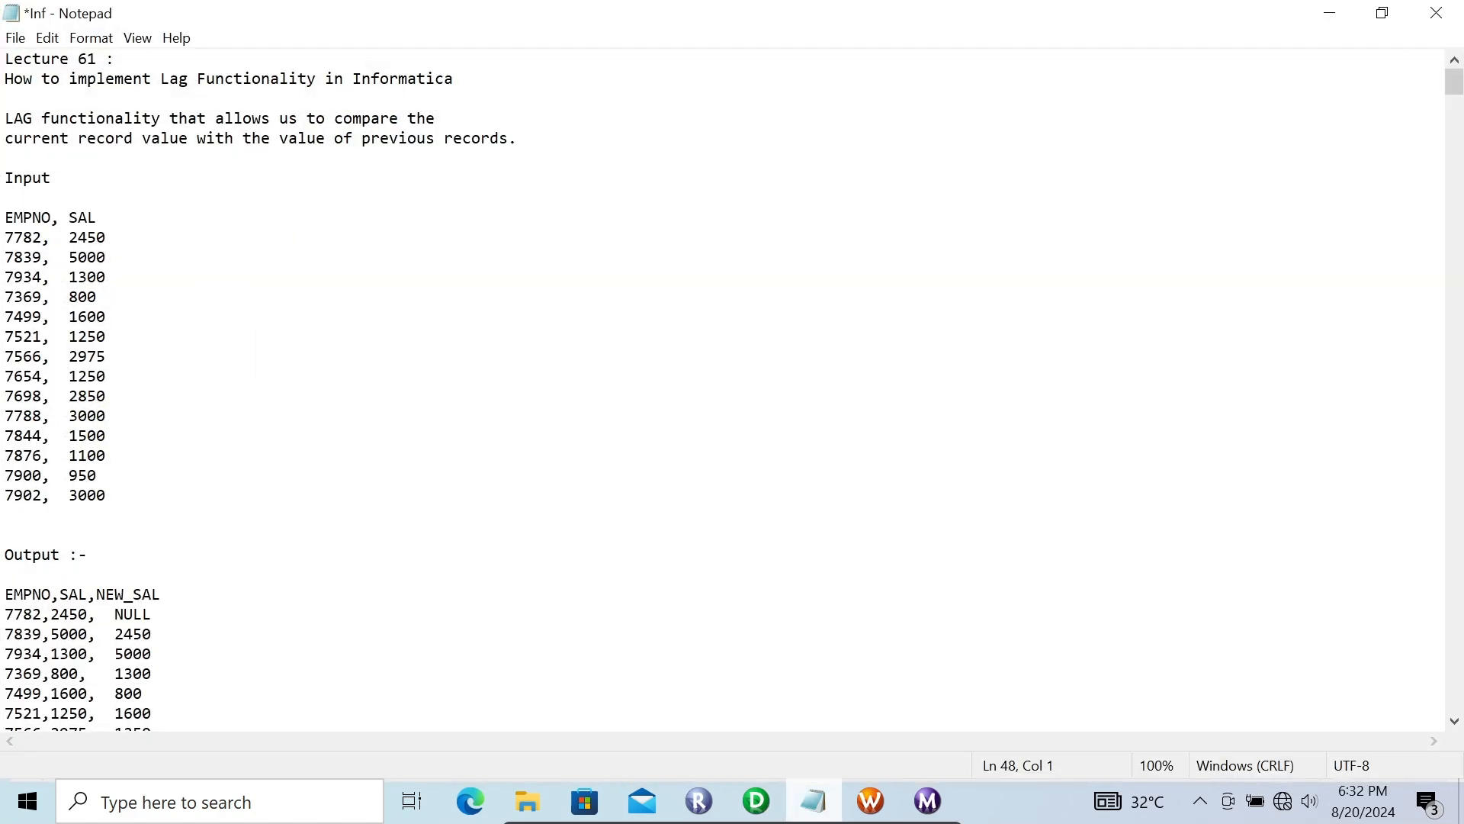
{"action": "left_click", "coordinate": [1382, 13]}
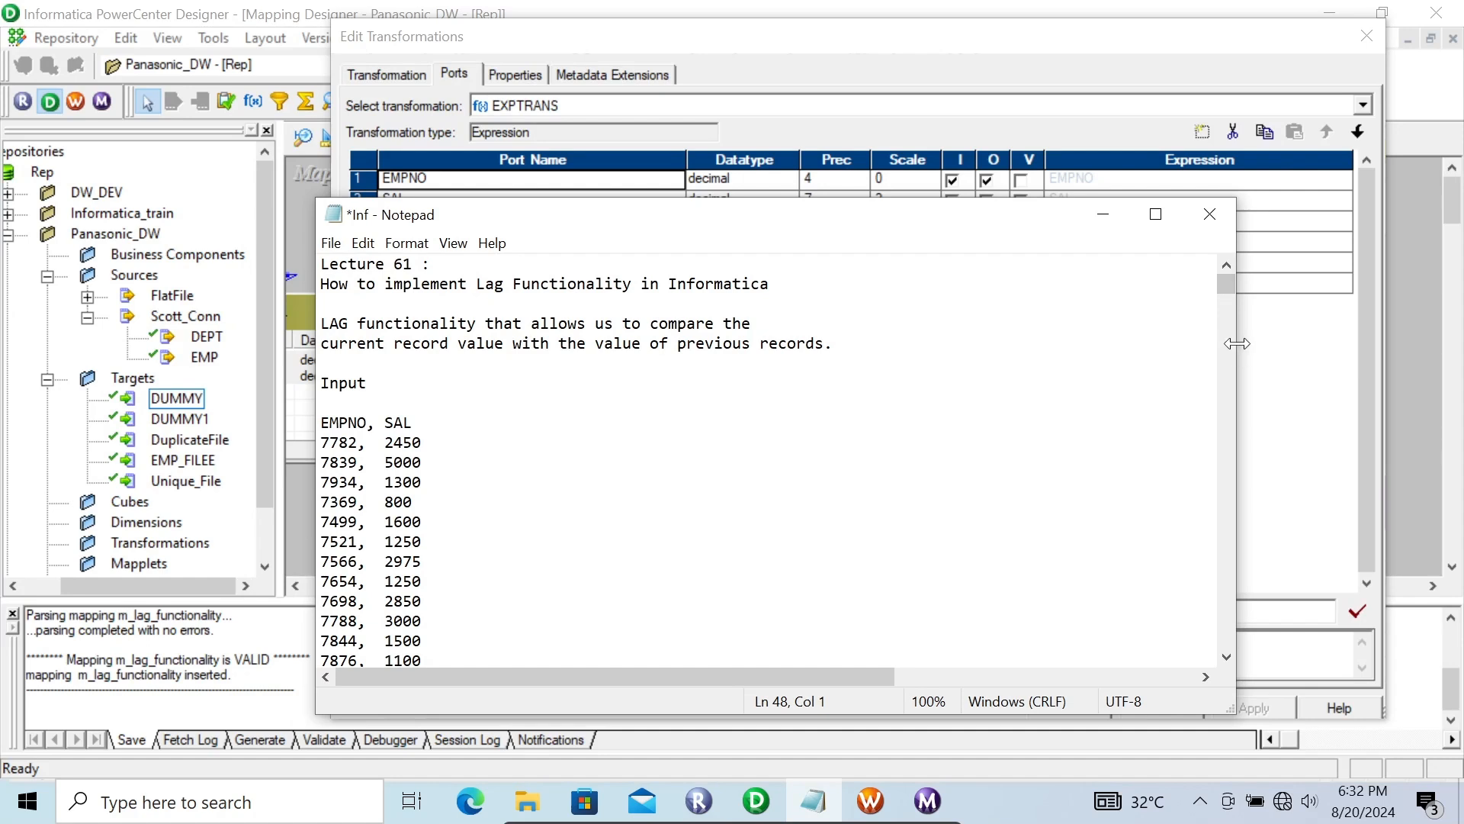
{"action": "left_click_drag", "start_coordinate": [1237, 344], "coordinate": [755, 344]}
{"action": "left_click", "coordinate": [616, 484]}
{"action": "key", "text": "Down"}
{"action": "key", "text": "Down"}
{"action": "key", "text": "Down"}
{"action": "key", "text": "Down"}
{"action": "key", "text": "Down"}
{"action": "key", "text": "Down"}
{"action": "key", "text": "Down"}
{"action": "key", "text": "Down"}
{"action": "key", "text": "Down"}
{"action": "key", "text": "Down"}
{"action": "key", "text": "Down"}
{"action": "key", "text": "Down"}
{"action": "key", "text": "Down"}
{"action": "key", "text": "Down"}
{"action": "key", "text": "Down"}
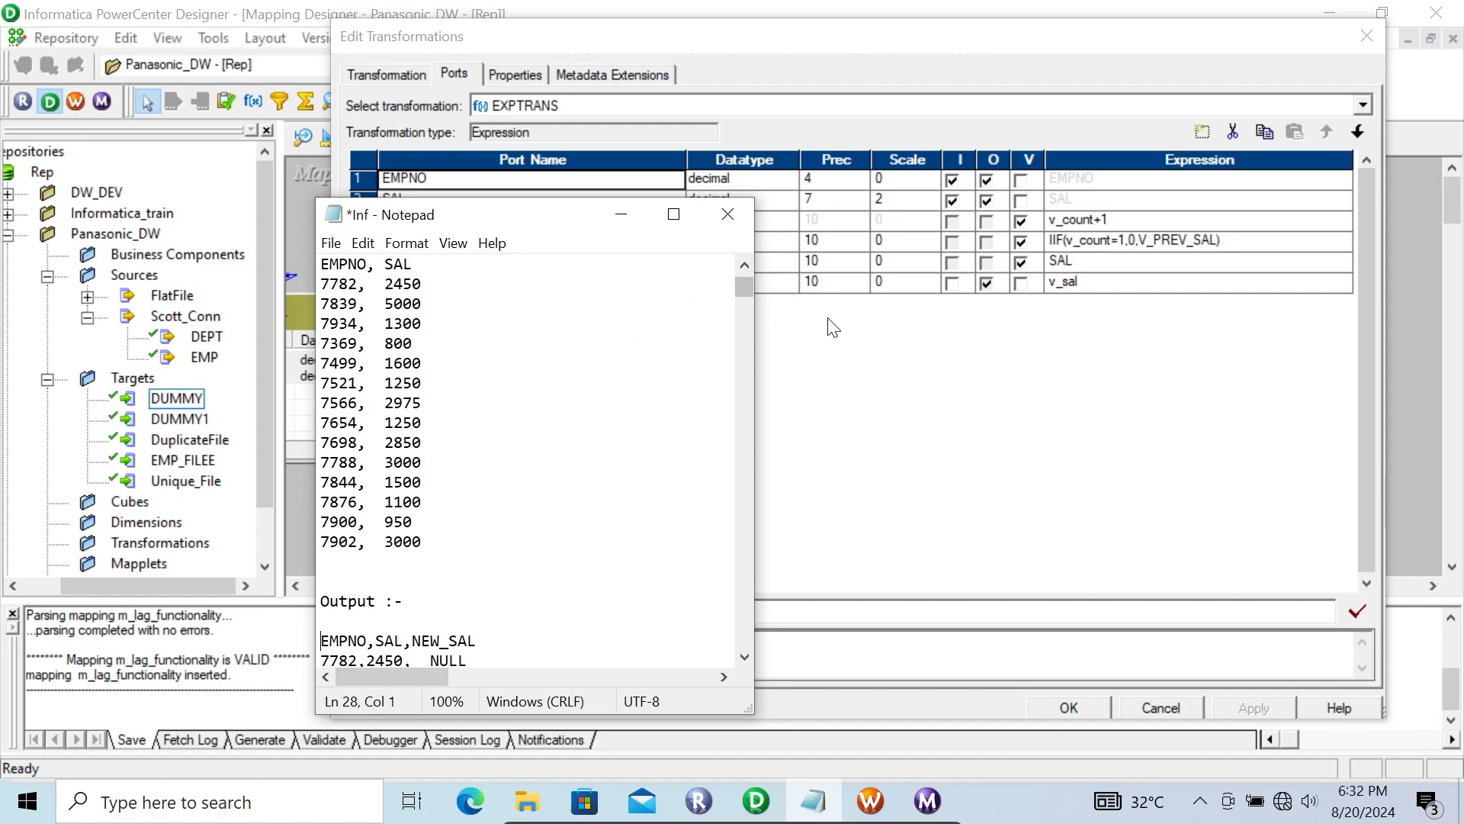
Step: Replace NULL with 0 as the NEW_SAL value for EMPNO 7782 in the notes' output table
{"action": "left_click", "coordinate": [476, 665]}
{"action": "key", "text": "BackSpace"}
{"action": "key", "text": "BackSpace"}
{"action": "key", "text": "BackSpace"}
{"action": "key", "text": "BackSpace"}
{"action": "type", "text": "0"}
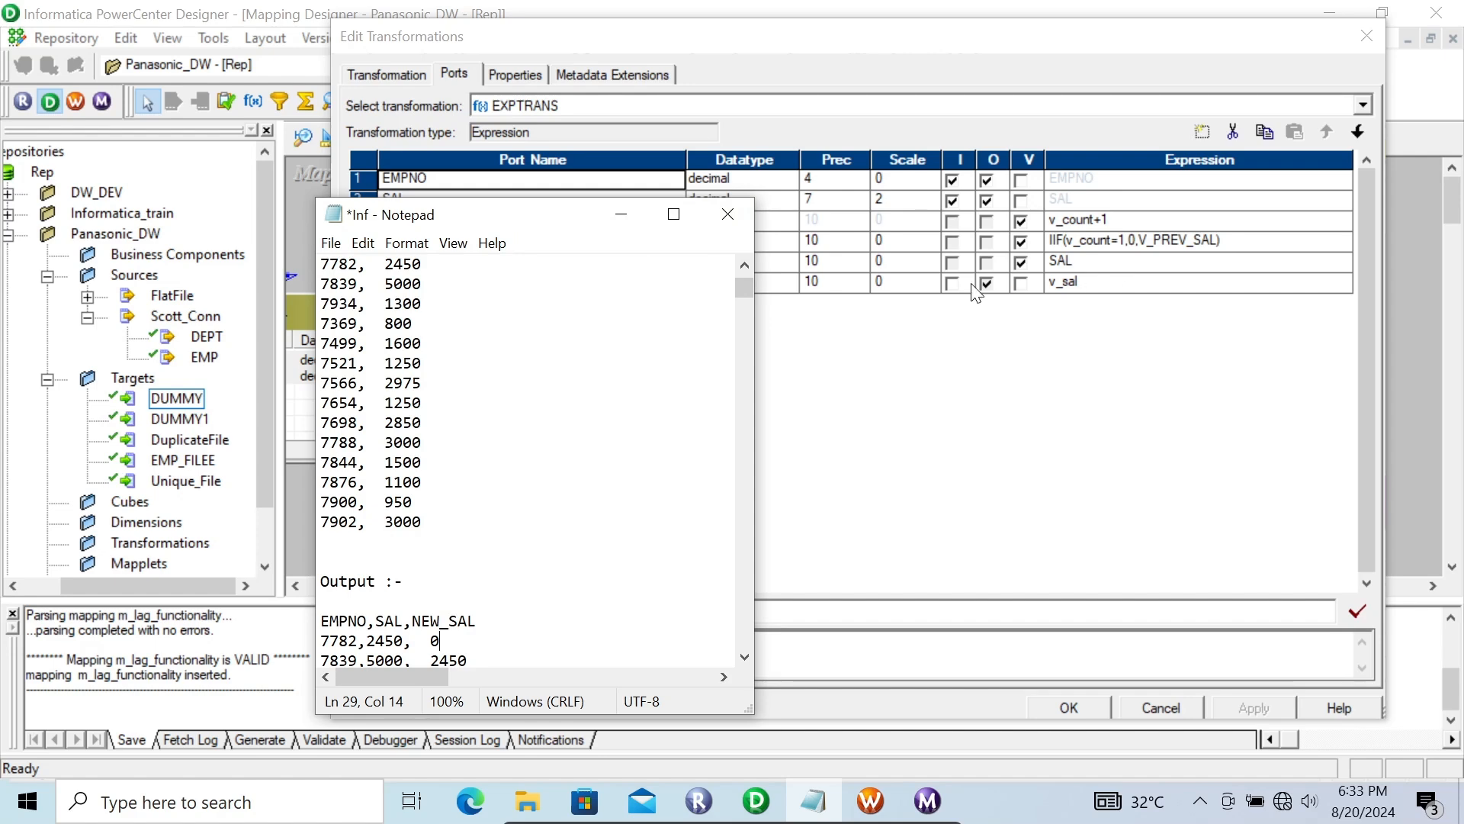
Step: Move the notes below the port list and annotate the input rows with v-prev_sal =2450 and a v_sal value beneath it
{"action": "left_click_drag", "start_coordinate": [548, 221], "coordinate": [602, 385]}
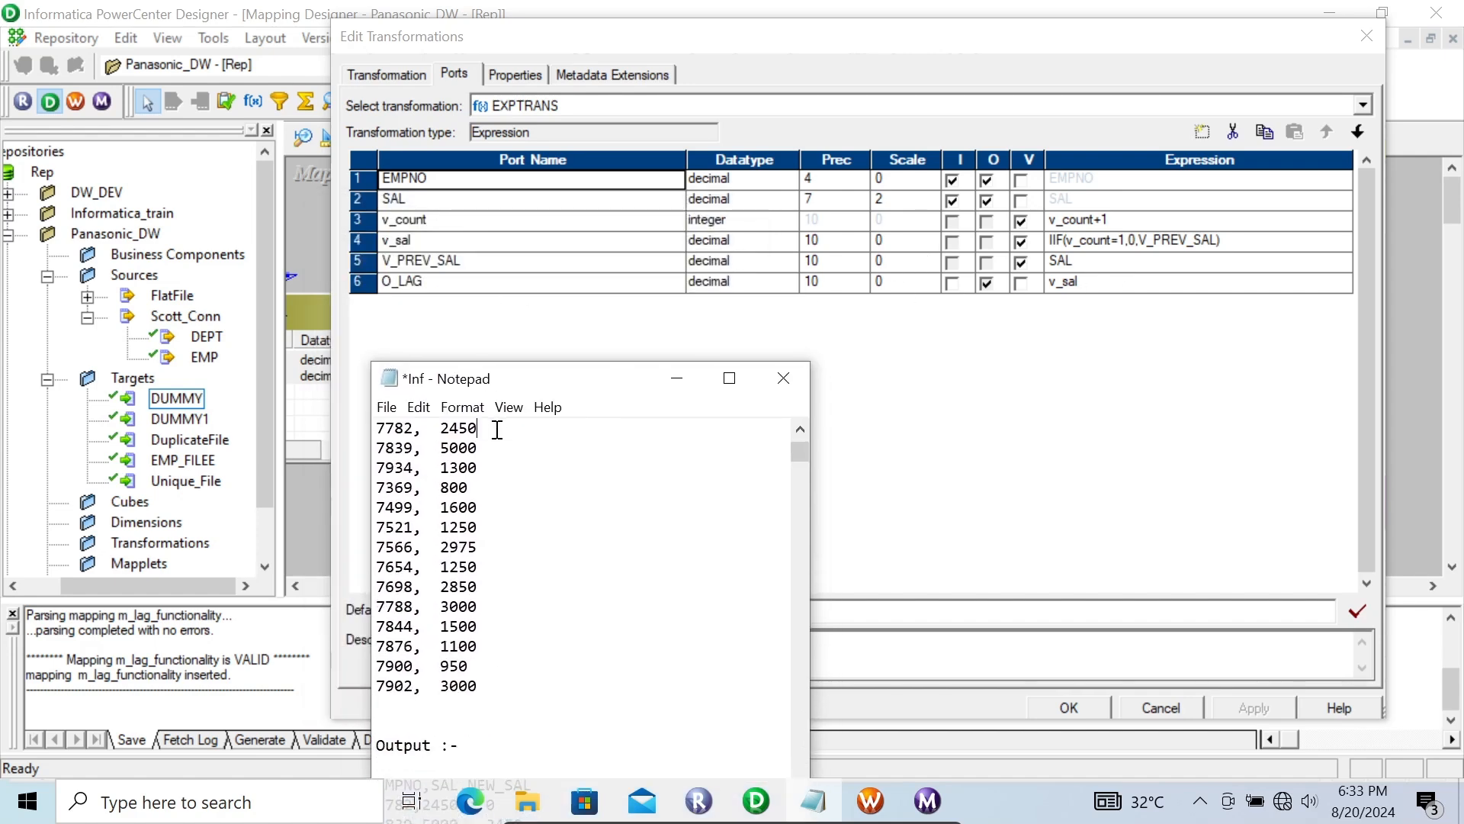
{"action": "key", "text": "Up"}
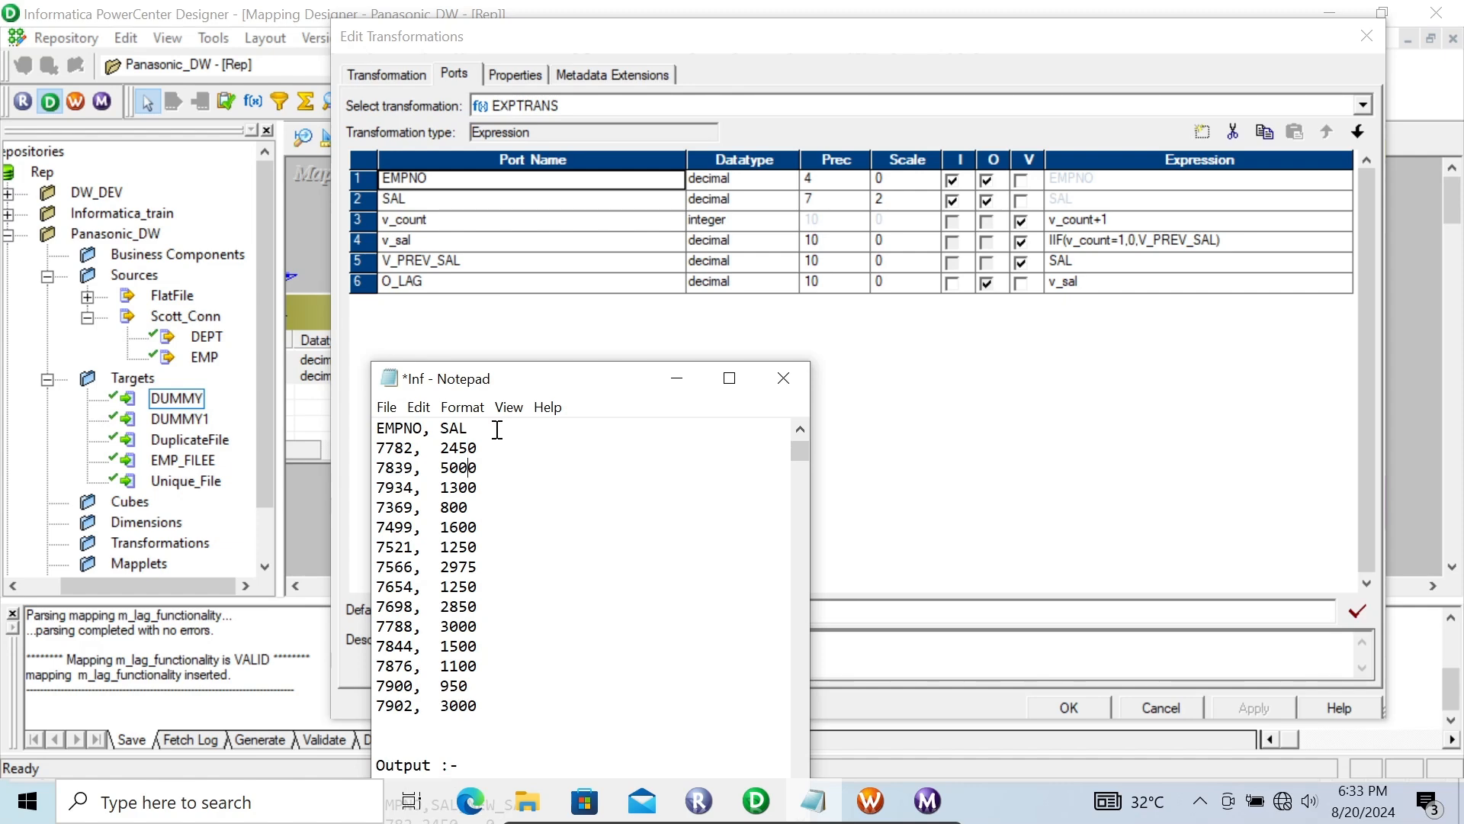
{"action": "key", "text": "Down"}
{"action": "key", "text": "Down"}
{"action": "type", "text": "ev"}
{"action": "type", "text": "2450"}
{"action": "left_click_drag", "start_coordinate": [550, 363], "coordinate": [549, 291]}
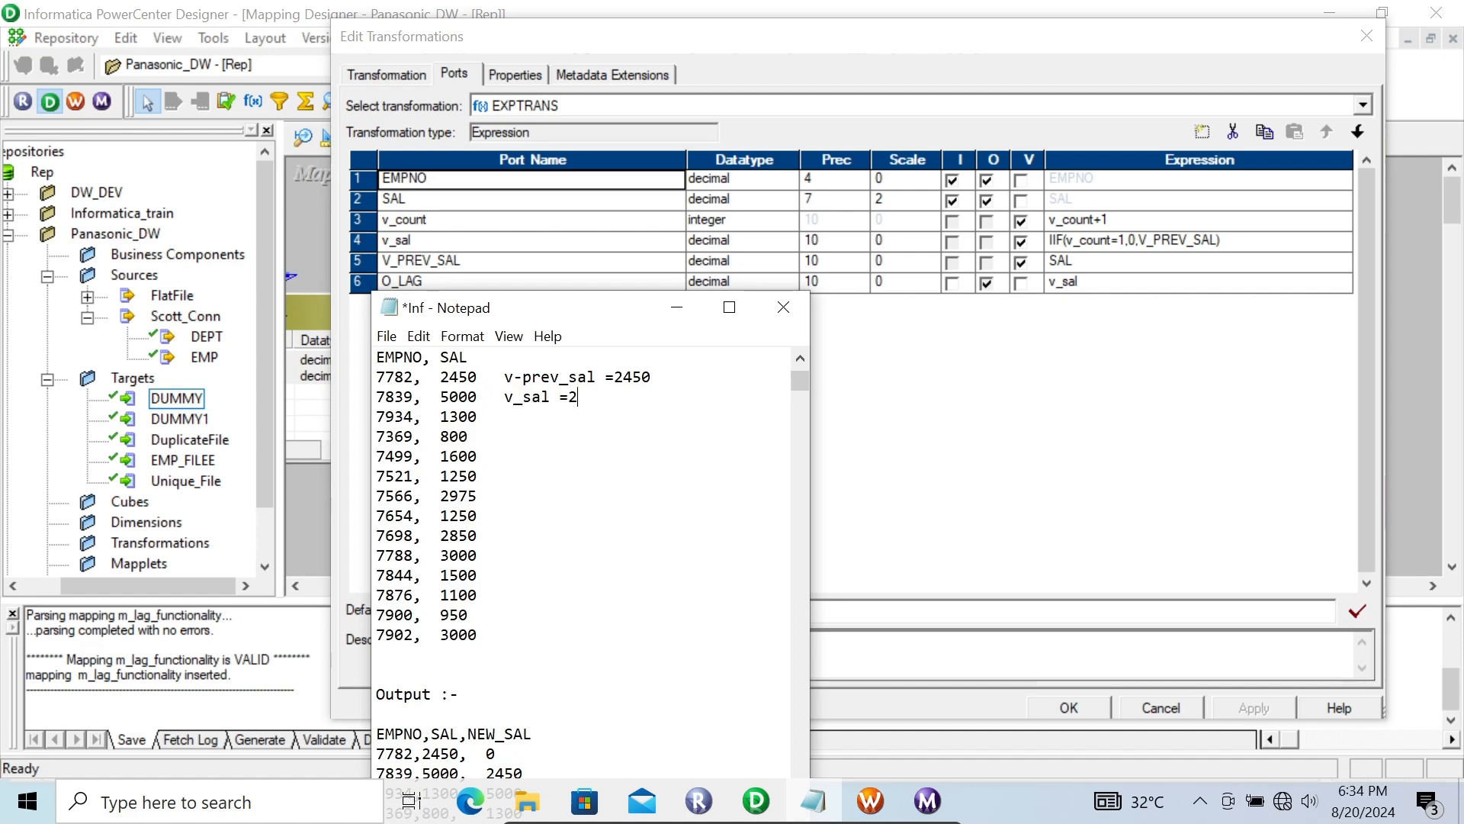
{"action": "type", "text": "5"}
Step: Change the v-prev_sal value in the notes to 5000
{"action": "left_click", "coordinate": [664, 381]}
{"action": "key", "text": "BackSpace"}
{"action": "key", "text": "BackSpace"}
{"action": "key", "text": "BackSpace"}
{"action": "key", "text": "BackSpace"}
{"action": "type", "text": "500"}
Step: Change the v_sal value in the notes to 5000 and replace it with 1300
{"action": "left_click", "coordinate": [611, 394]}
{"action": "key", "text": "BackSpace"}
{"action": "key", "text": "BackSpace"}
{"action": "key", "text": "BackSpace"}
{"action": "key", "text": "BackSpace"}
{"action": "type", "text": "5000"}
{"action": "key", "text": "BackSpace"}
{"action": "key", "text": "BackSpace"}
{"action": "key", "text": "BackSpace"}
{"action": "type", "text": "133"}
{"action": "type", "text": "00"}
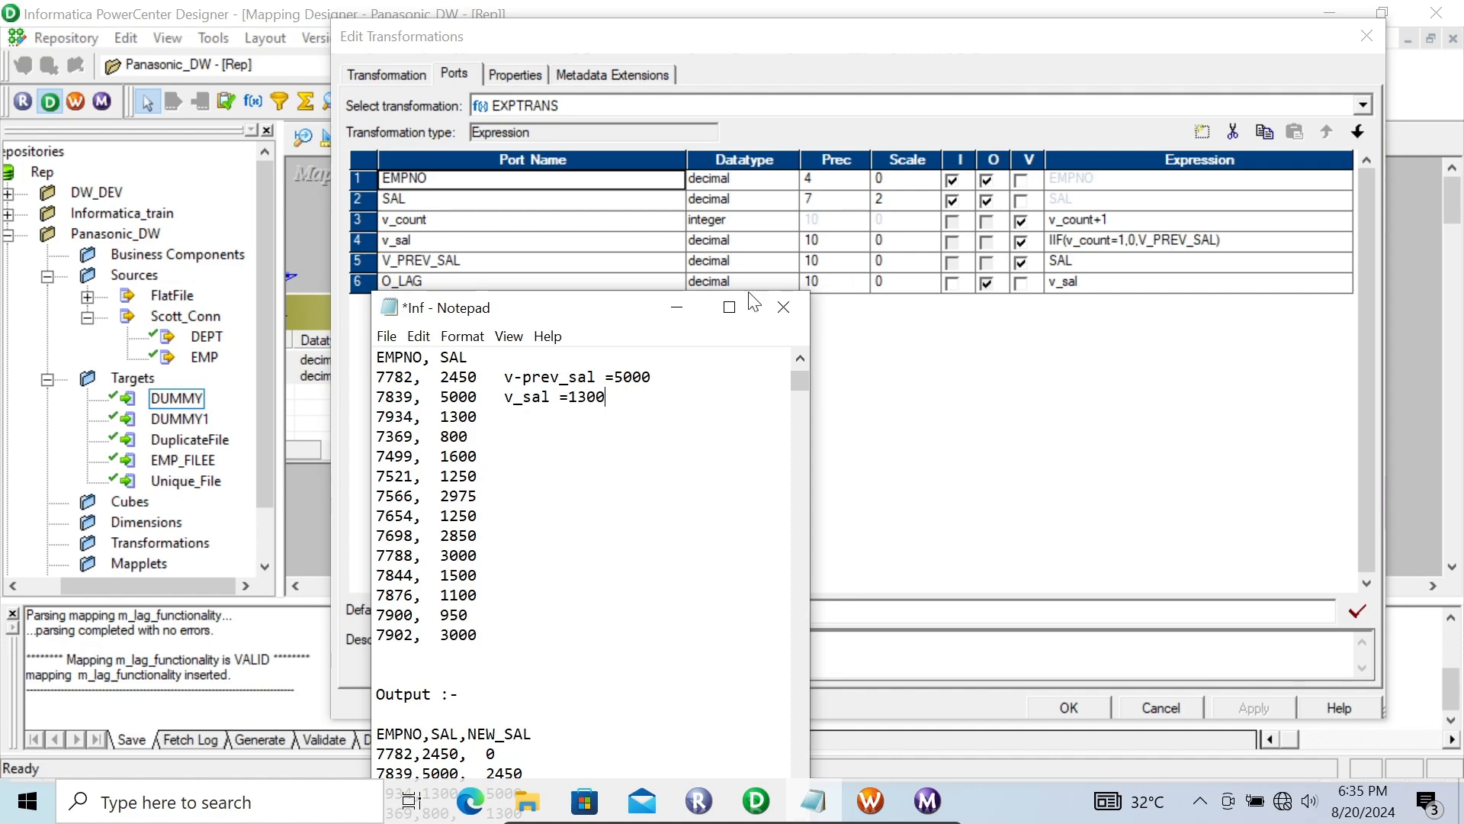
Step: Correct the v_sal value in the notes to 5000
{"action": "key", "text": "BackSpace"}
{"action": "key", "text": "BackSpace"}
{"action": "key", "text": "BackSpace"}
{"action": "key", "text": "BackSpace"}
{"action": "type", "text": "500"}
Step: Set the v-prev_sal value in the notes to 1300 and move the window up to show the output table
{"action": "left_click", "coordinate": [666, 373]}
{"action": "key", "text": "BackSpace"}
{"action": "key", "text": "BackSpace"}
{"action": "key", "text": "BackSpace"}
{"action": "key", "text": "BackSpace"}
{"action": "type", "text": "2"}
{"action": "type", "text": "1300"}
{"action": "left_click_drag", "start_coordinate": [621, 315], "coordinate": [625, 204]}
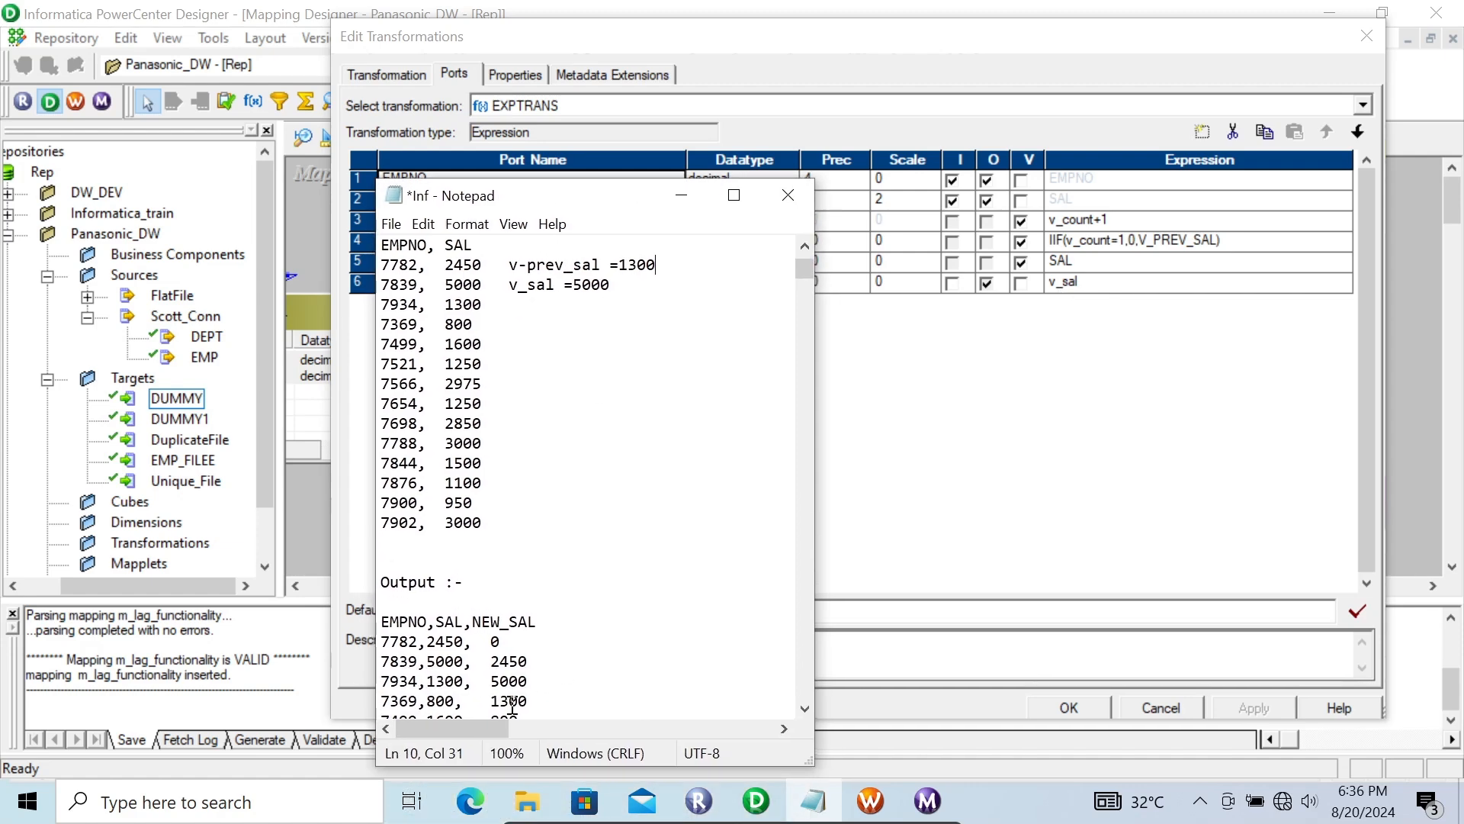
Step: Highlight the first three NEW_SAL records in the notes' output table, switch to PowerCenter Designer and close the EXPTRANS port settings
{"action": "left_click_drag", "start_coordinate": [529, 682], "coordinate": [483, 642]}
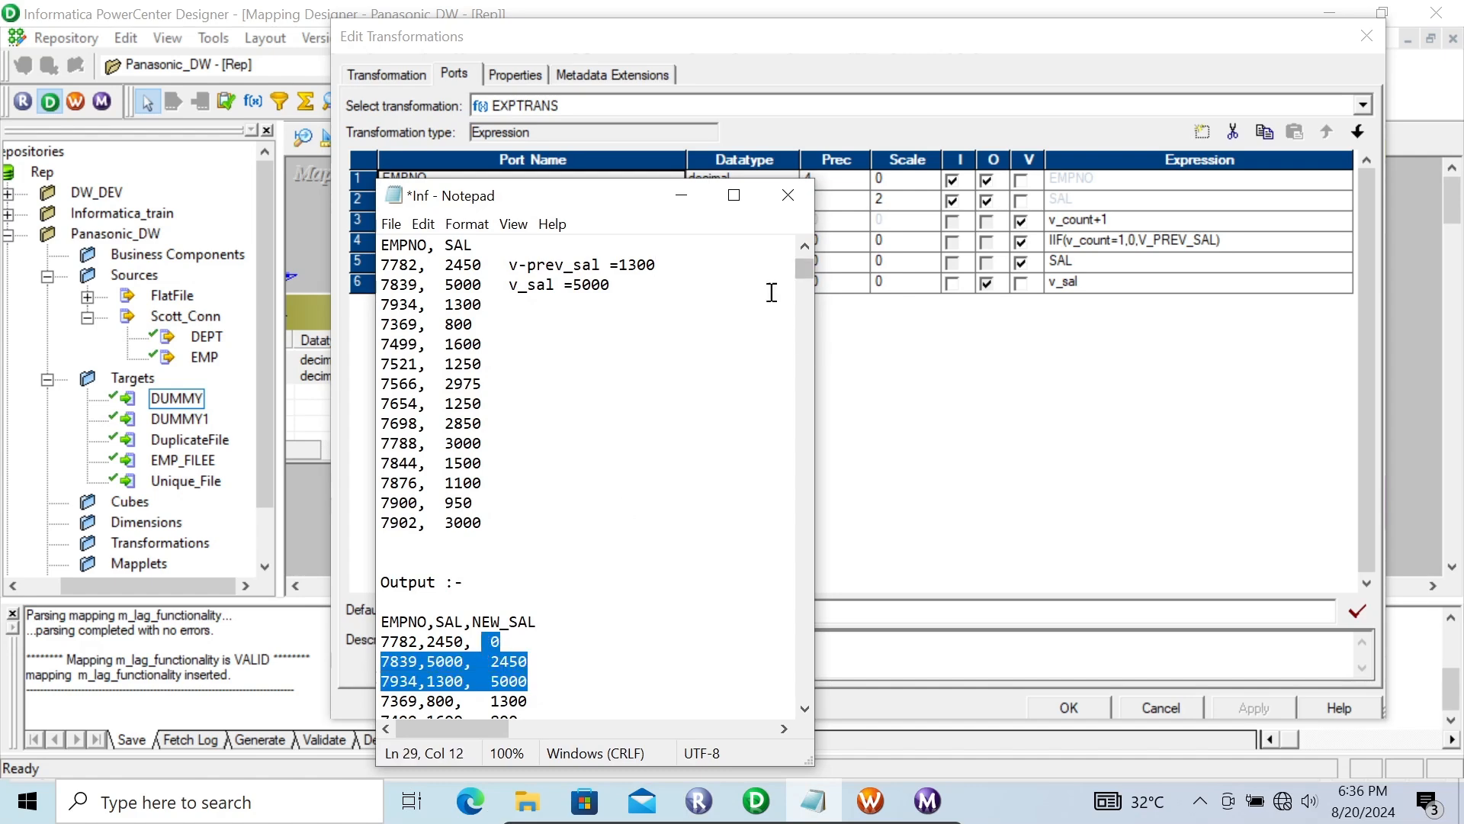
{"action": "left_click", "coordinate": [684, 200]}
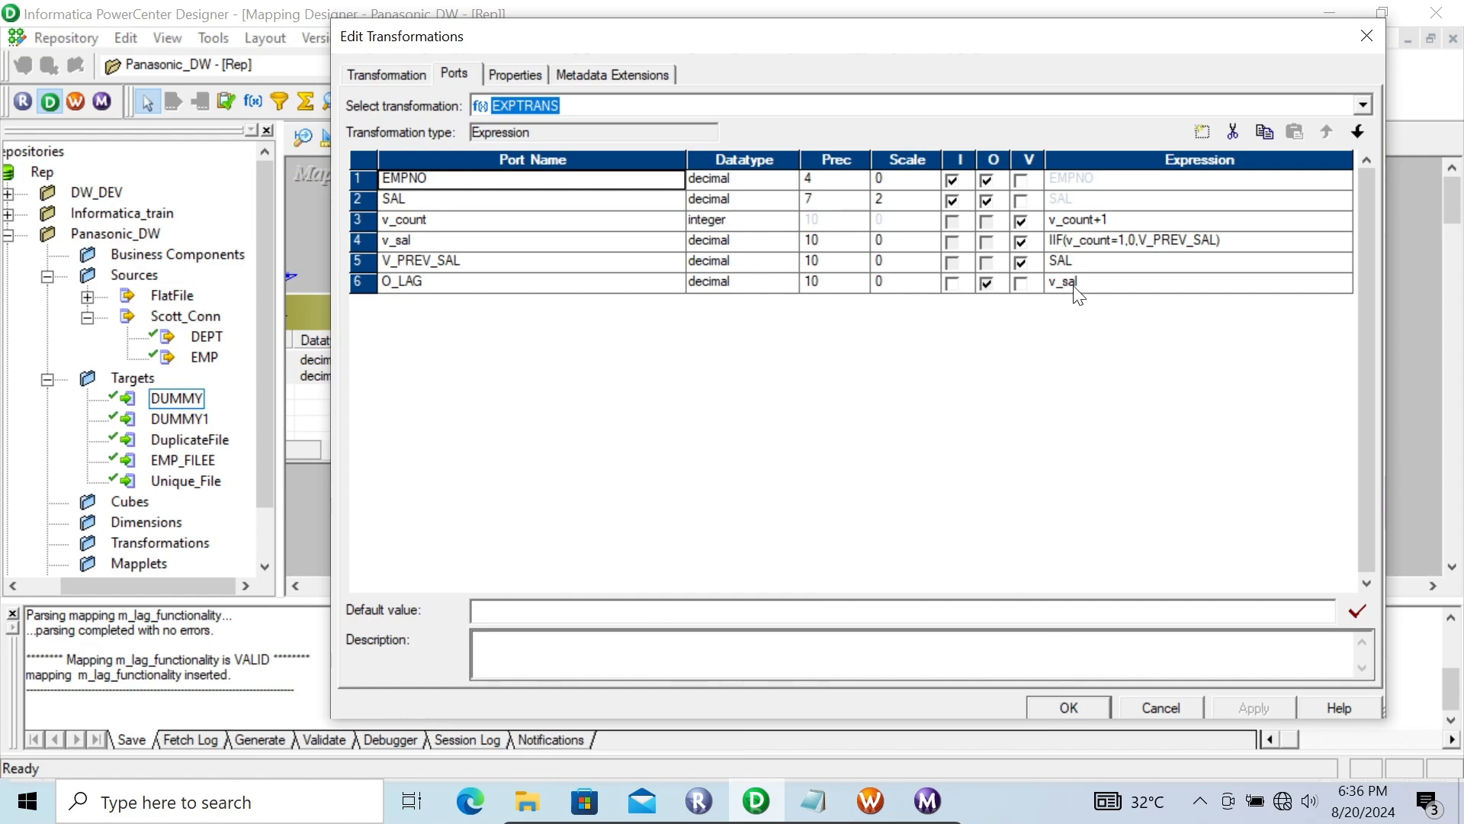
{"action": "left_click", "coordinate": [1068, 708]}
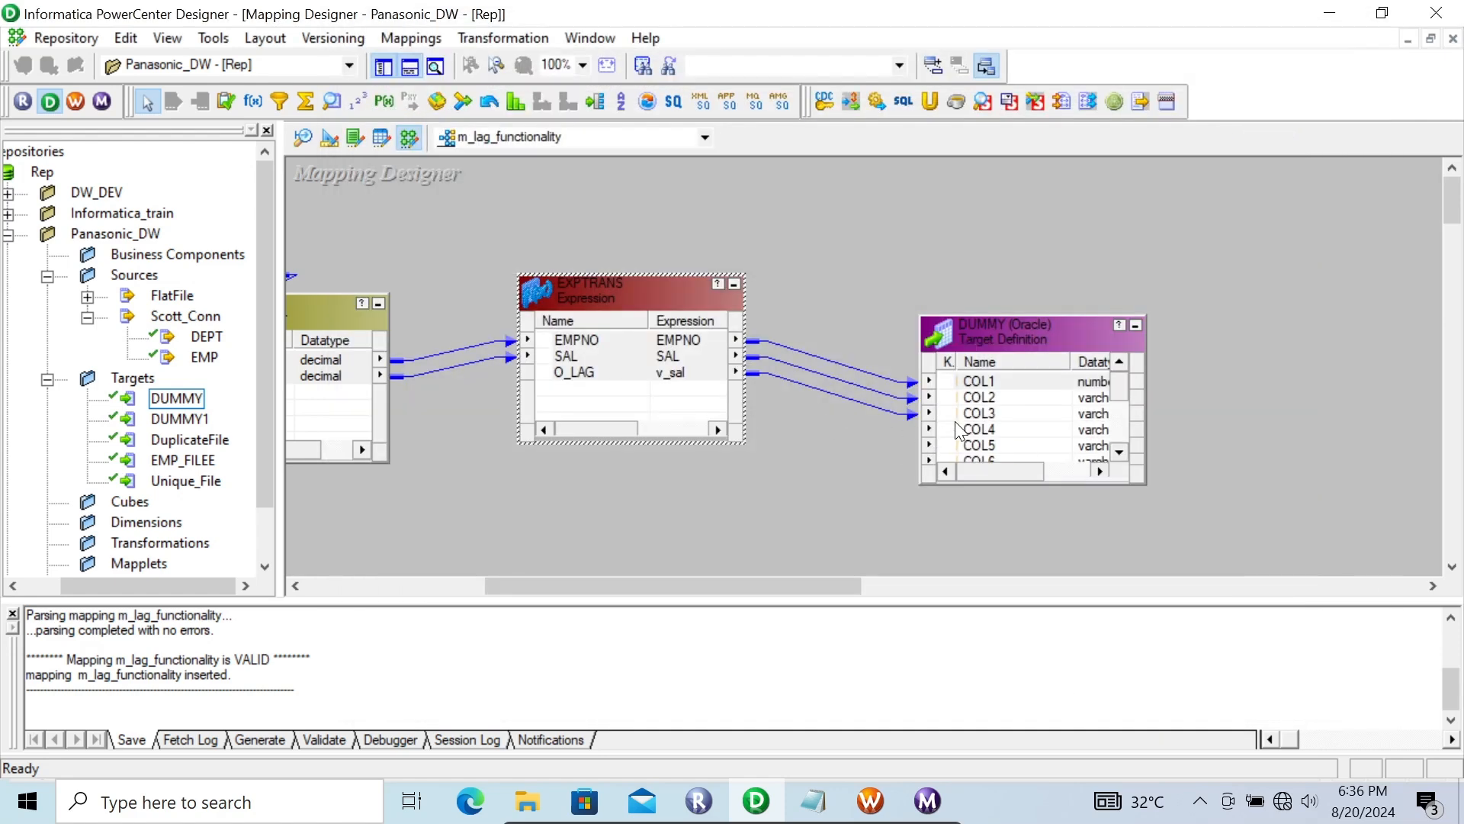
Step: Preview the data of the DUMMY target in the mapping, entering the database password to connect, and close the preview
{"action": "right_click", "coordinate": [972, 337]}
{"action": "left_click", "coordinate": [1014, 360]}
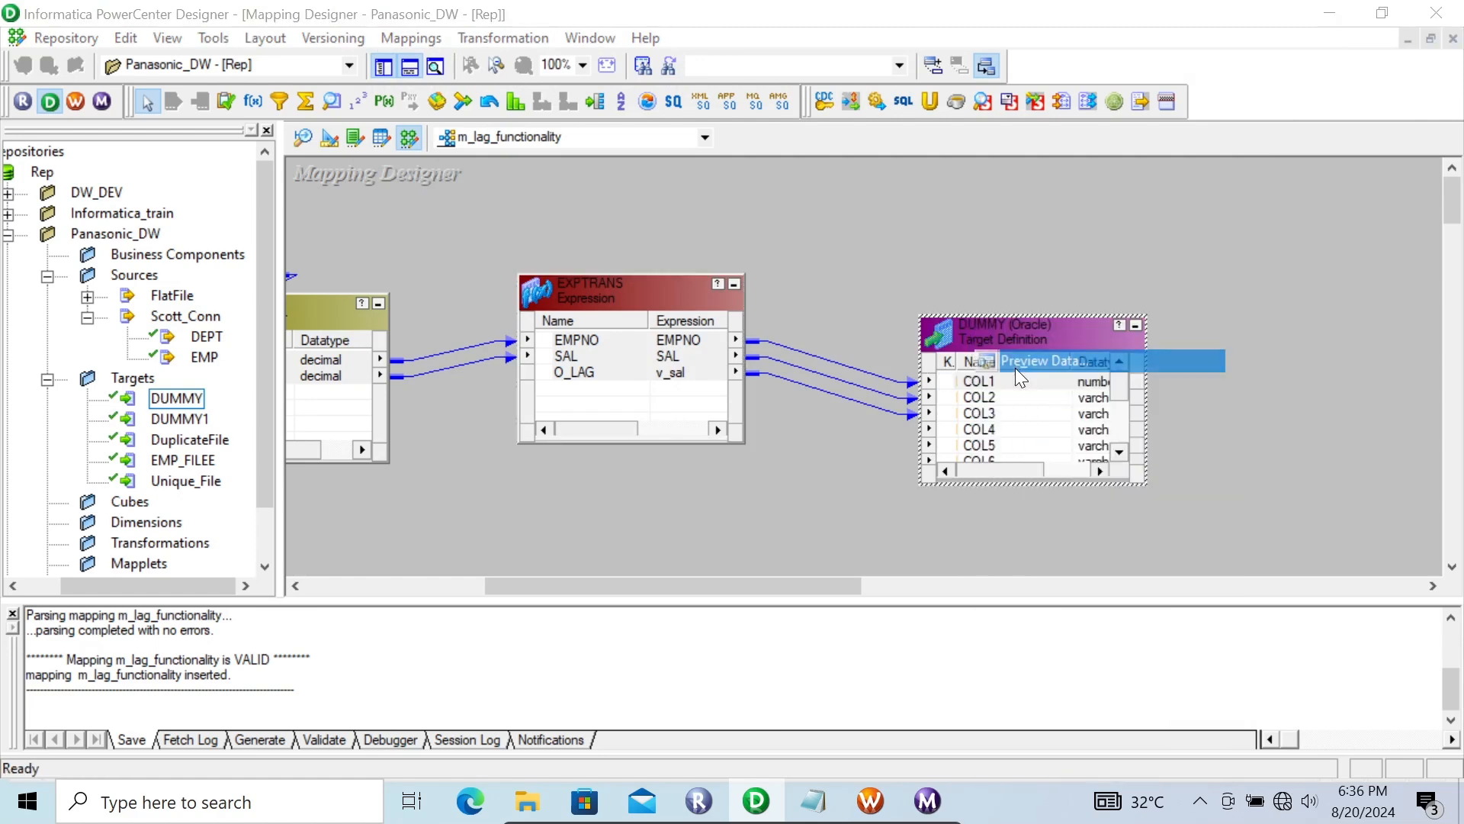
{"action": "left_click", "coordinate": [592, 277]}
{"action": "type", "text": "h"}
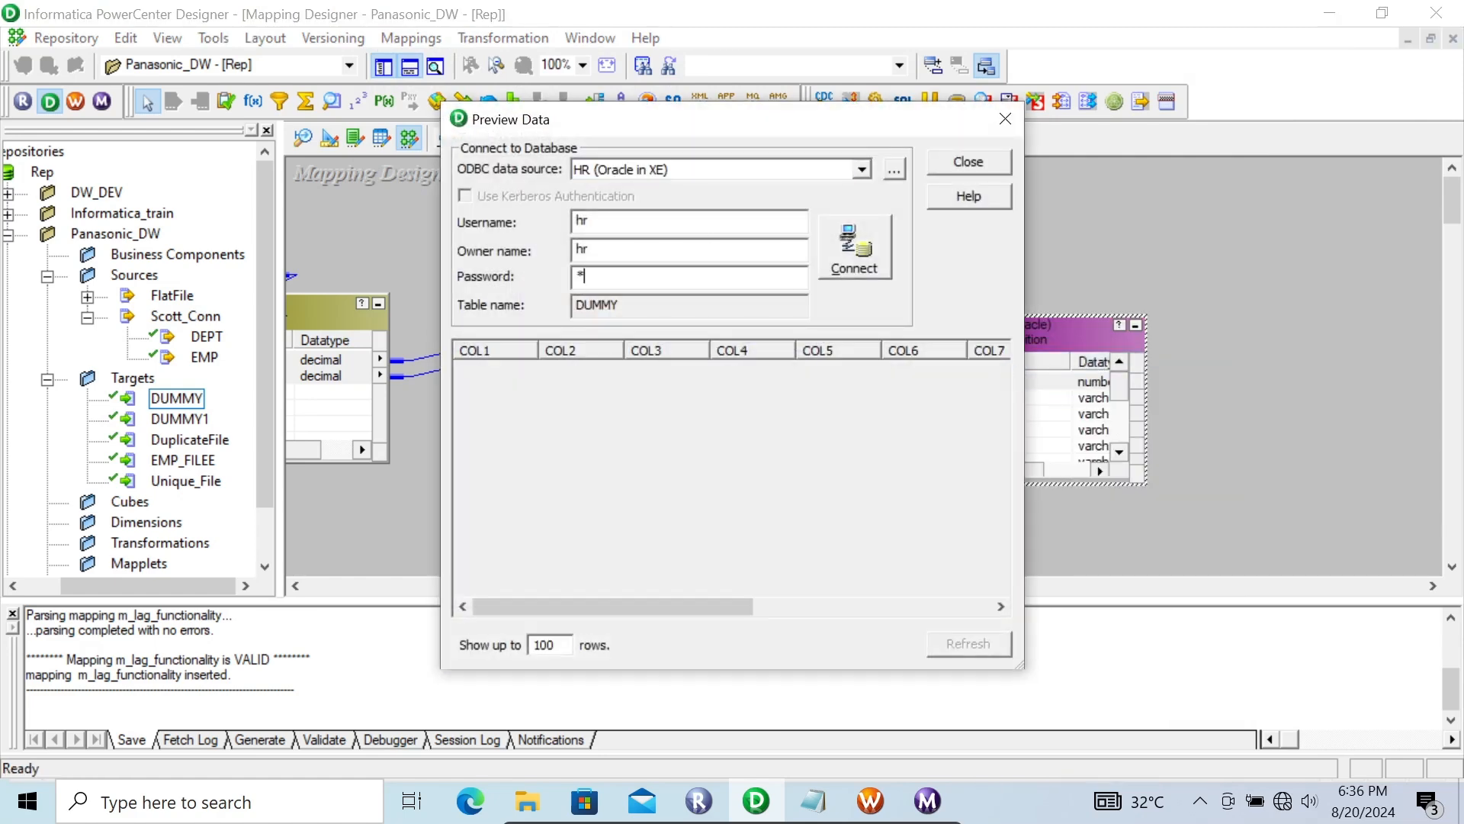
{"action": "type", "text": "r"}
{"action": "key", "text": "Return"}
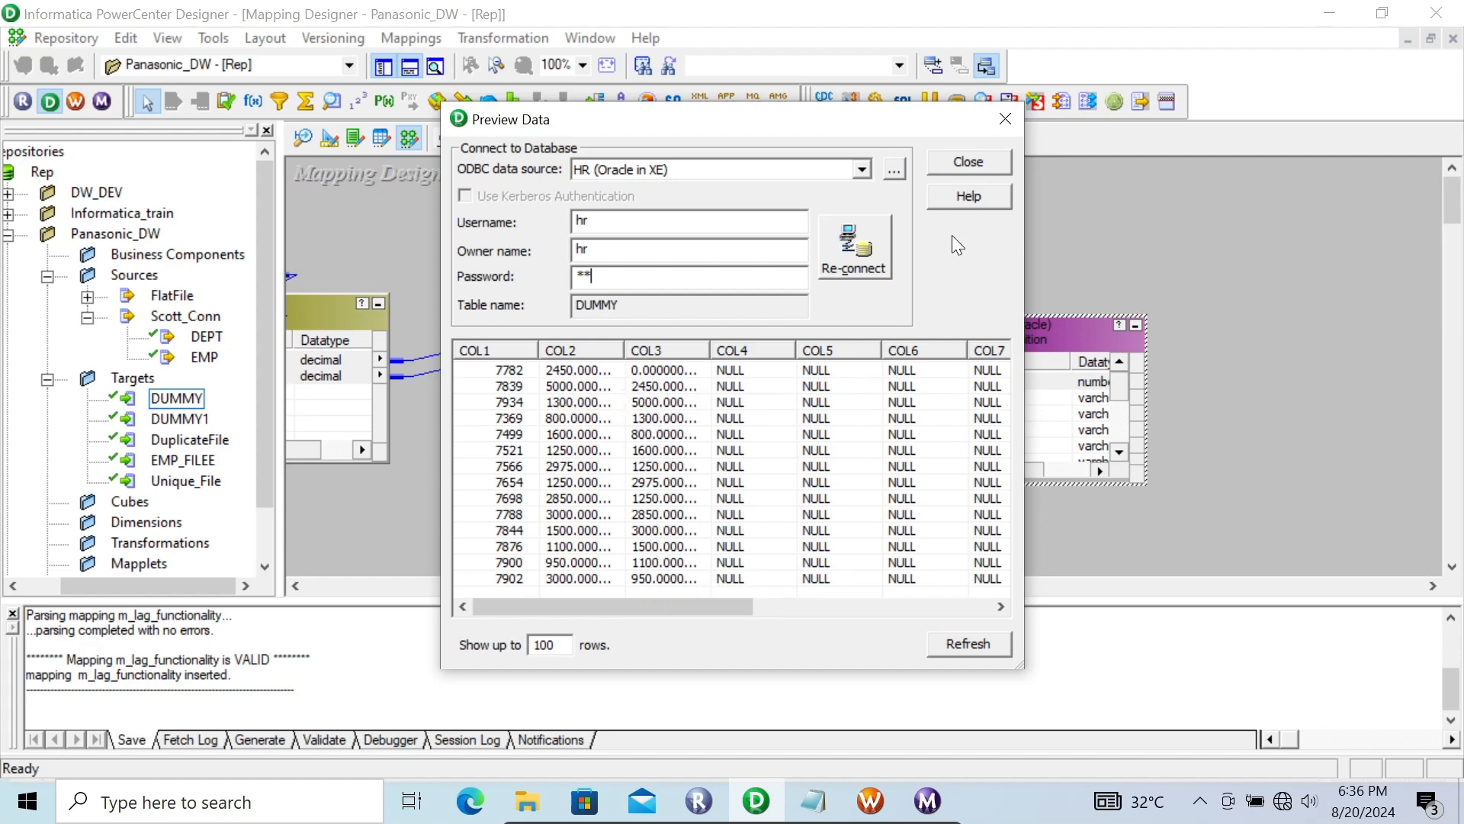
{"action": "left_click", "coordinate": [969, 162]}
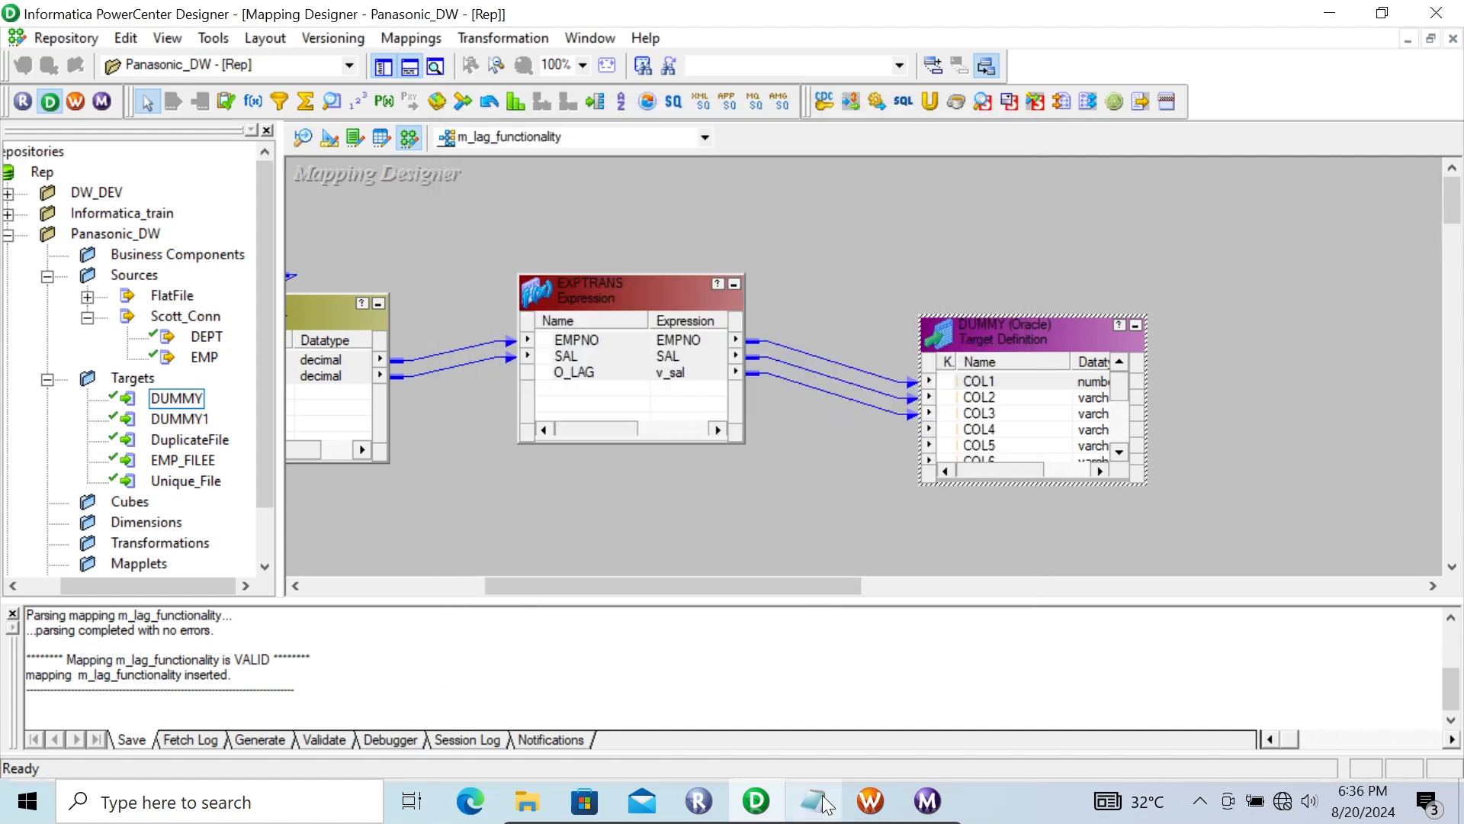
Step: Switch to the Inf notes in Notepad, maximize the window and show the LAG functionality definition above the input table
{"action": "left_click", "coordinate": [815, 801]}
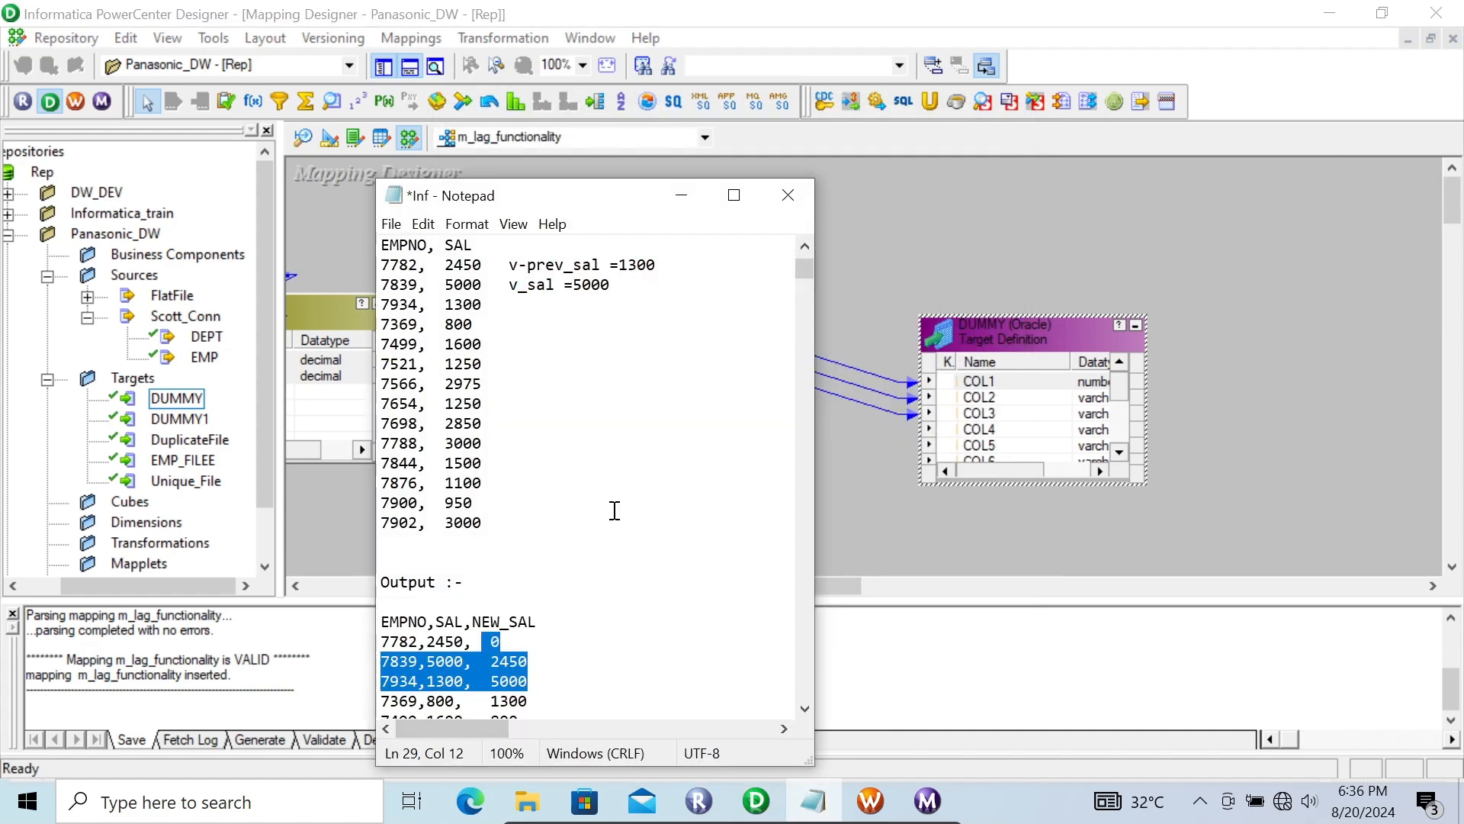
{"action": "left_click", "coordinate": [733, 195]}
{"action": "left_click", "coordinate": [461, 160]}
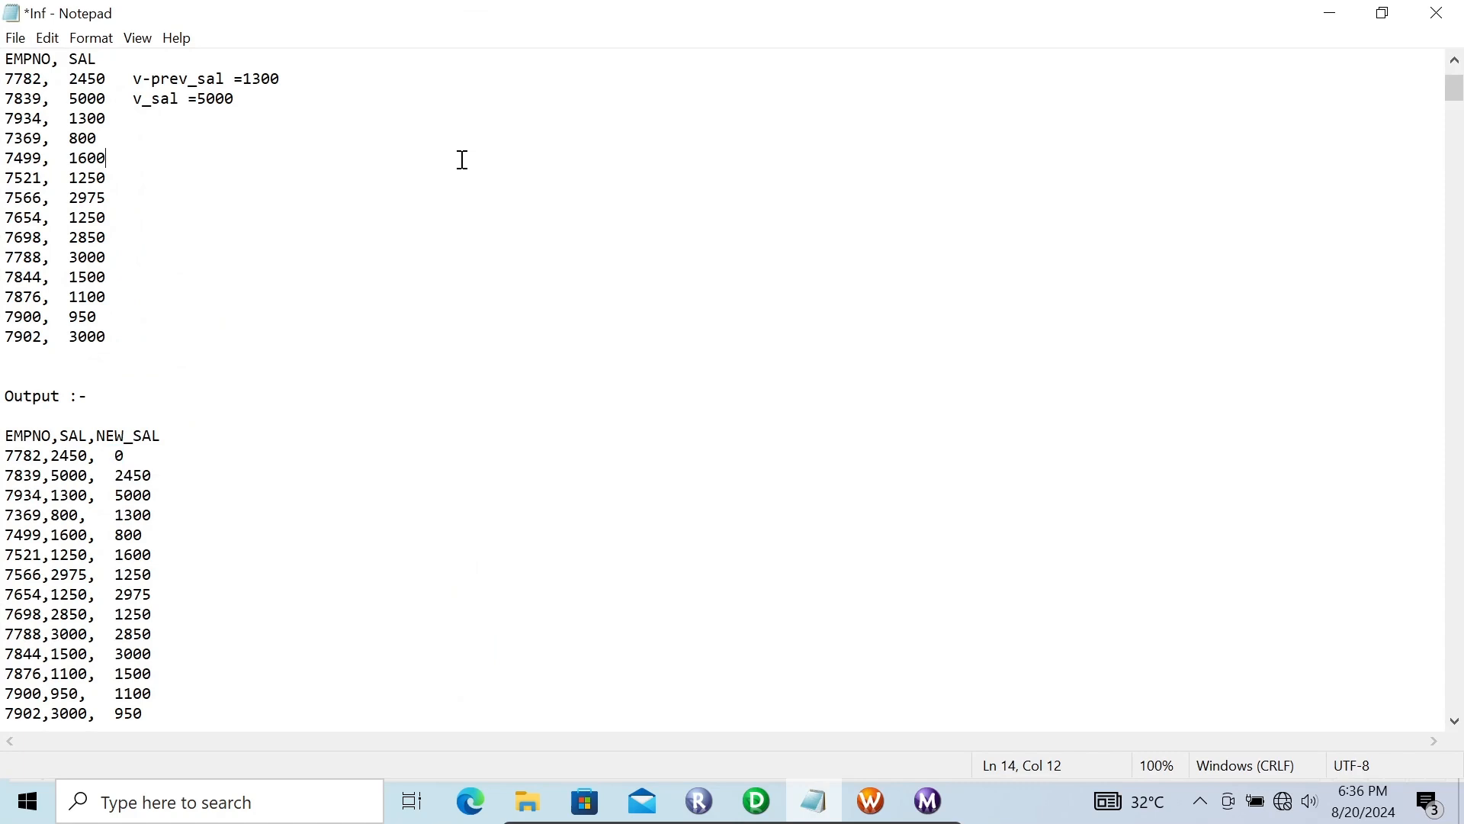
{"action": "scroll", "coordinate": [461, 160], "scroll_direction": "up", "scroll_amount": 3}
{"action": "left_click", "coordinate": [462, 160]}
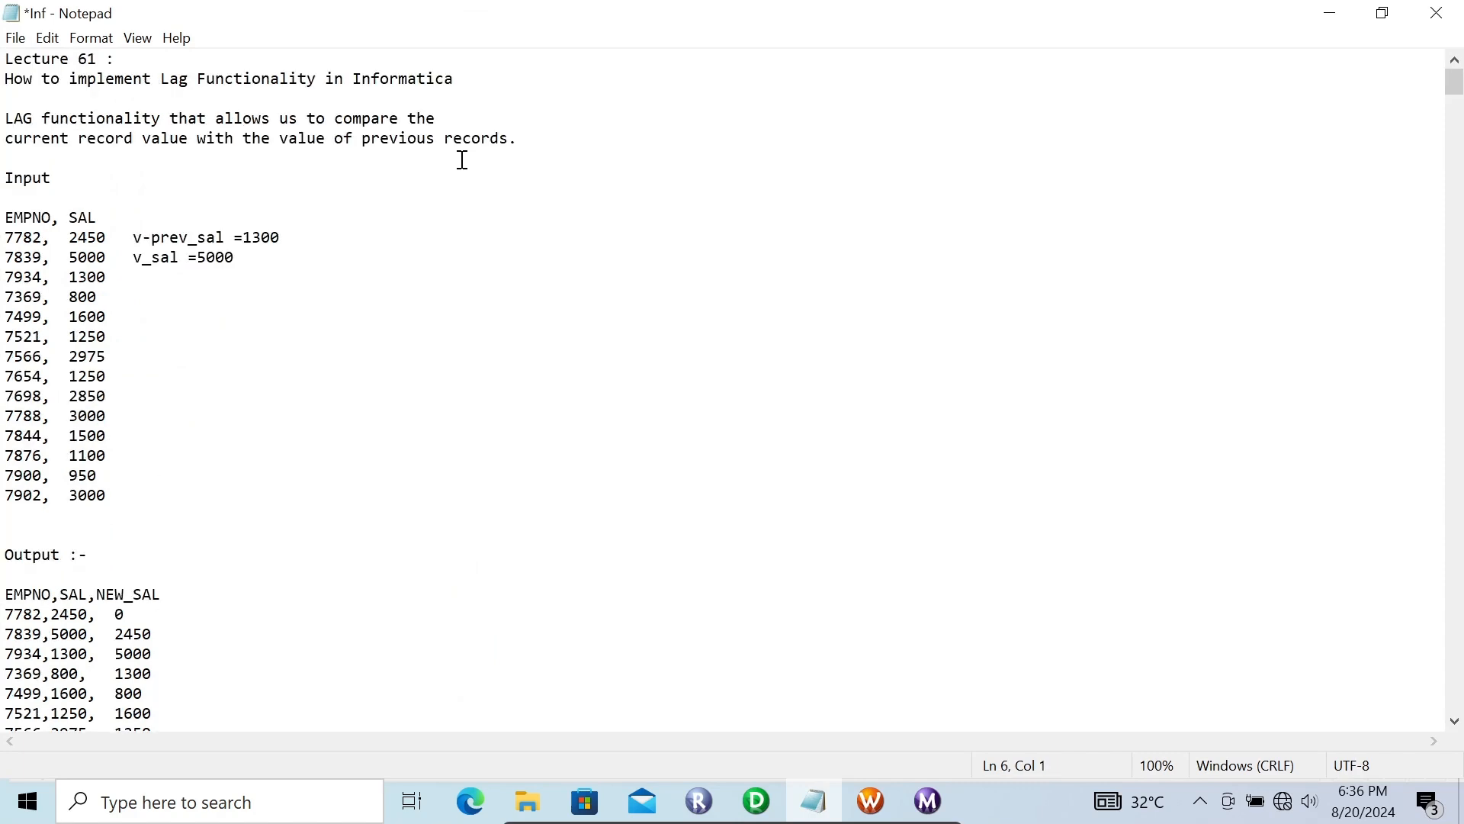